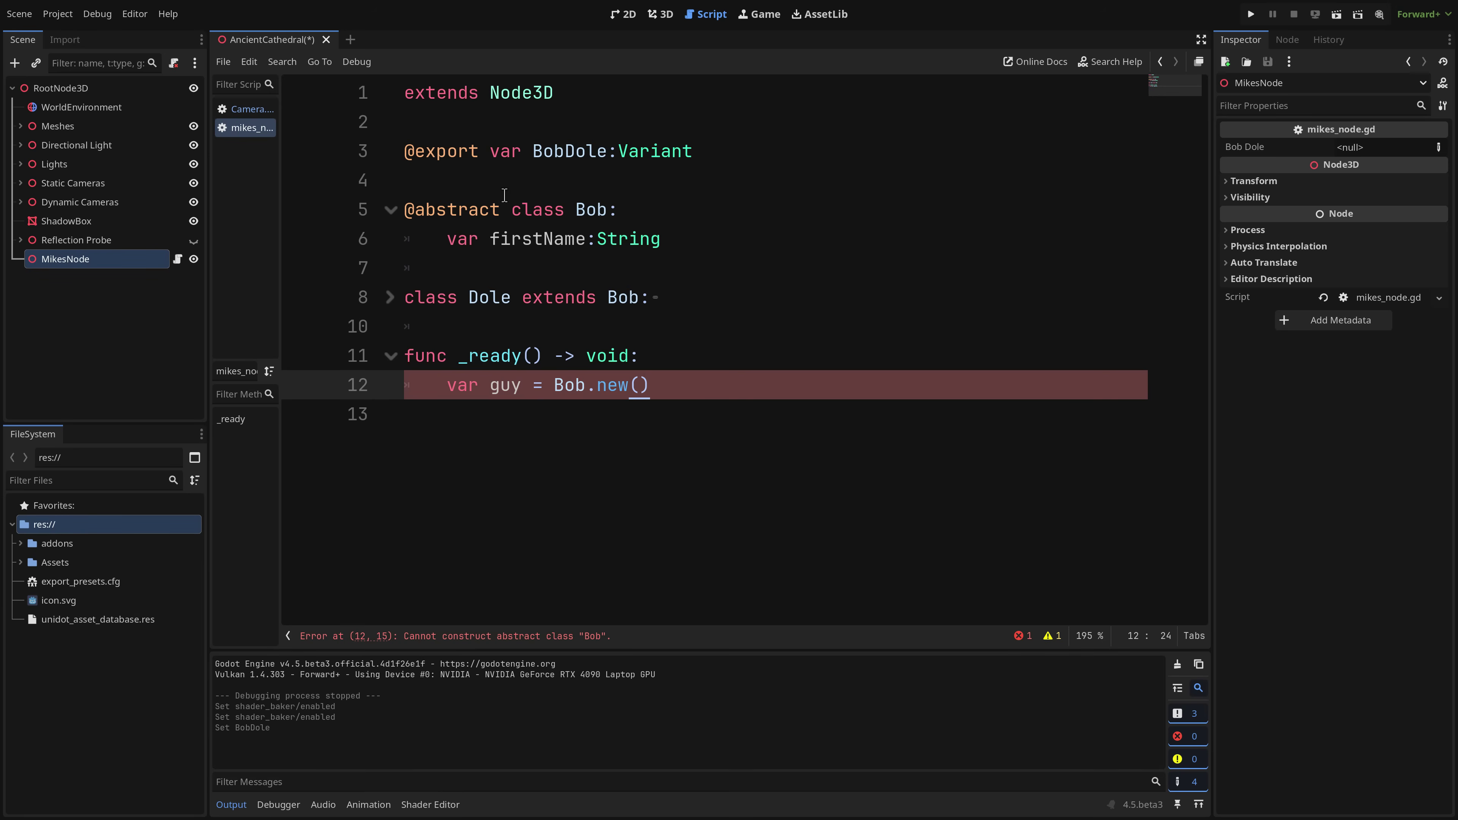
- Unfold the Dole class and change the guy variable in _ready() to instantiate Dole instead of Bob
click(390, 298)
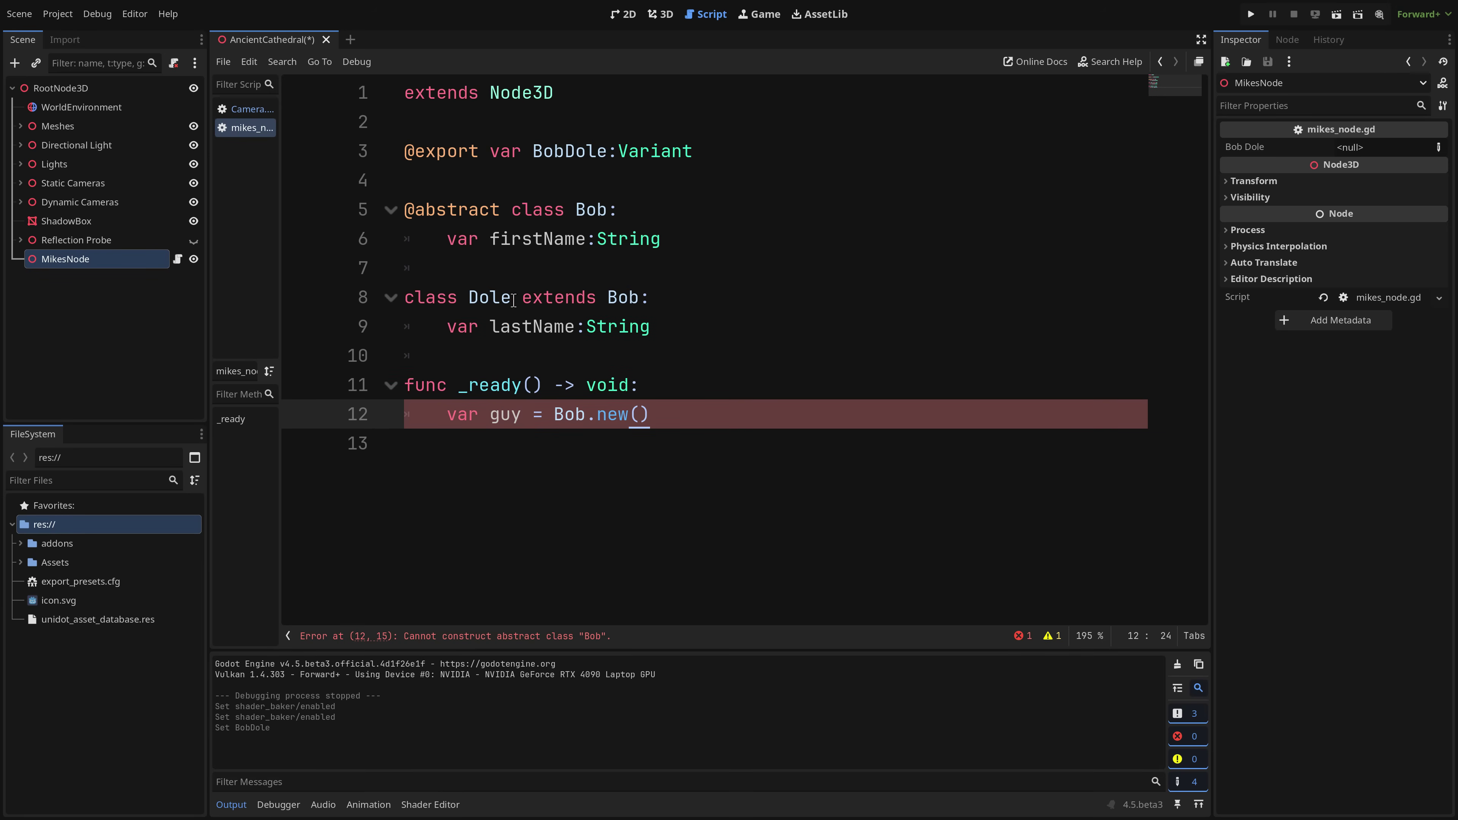
double_click(571, 415)
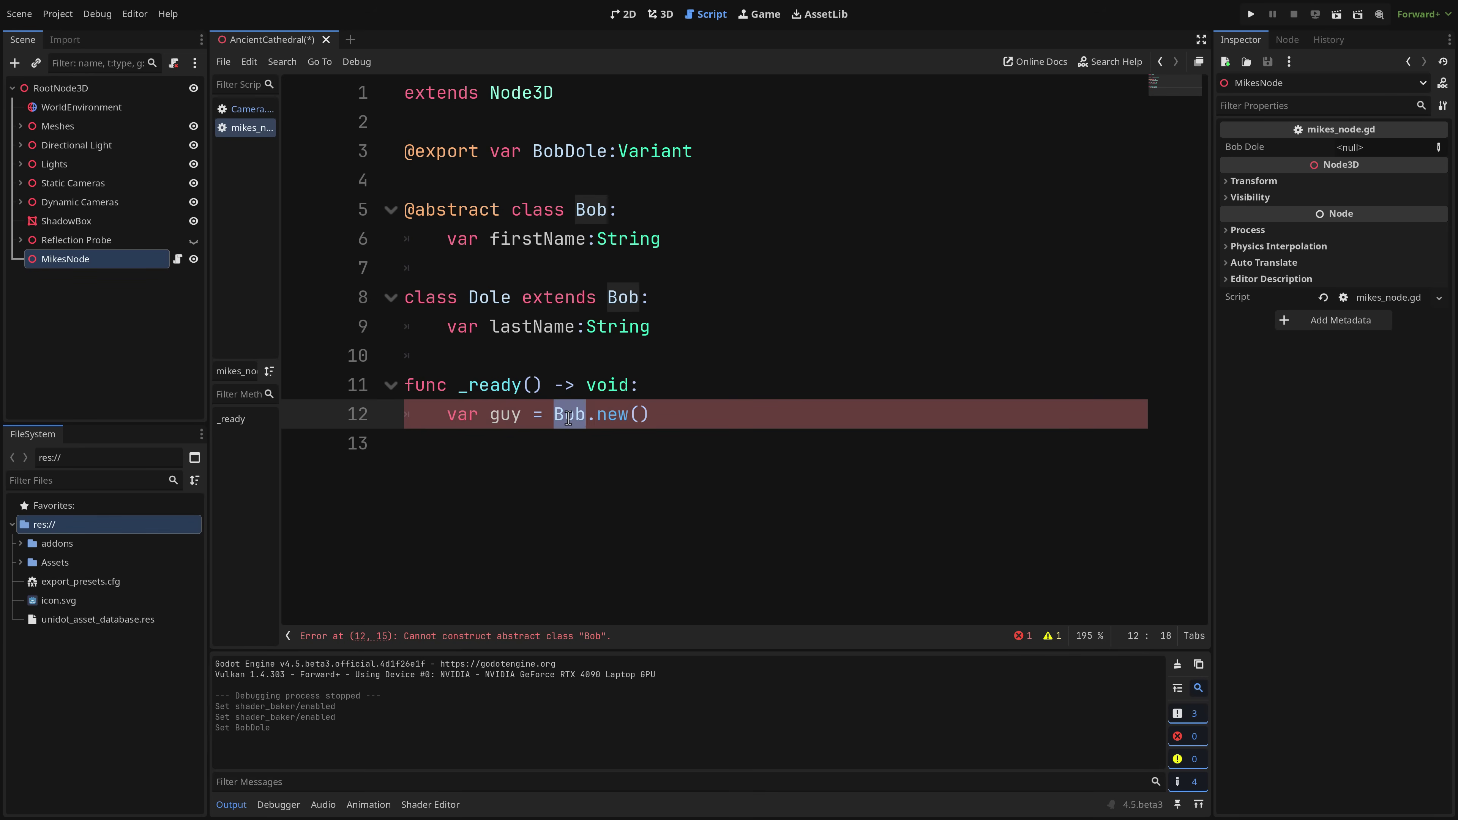
text(Dole)
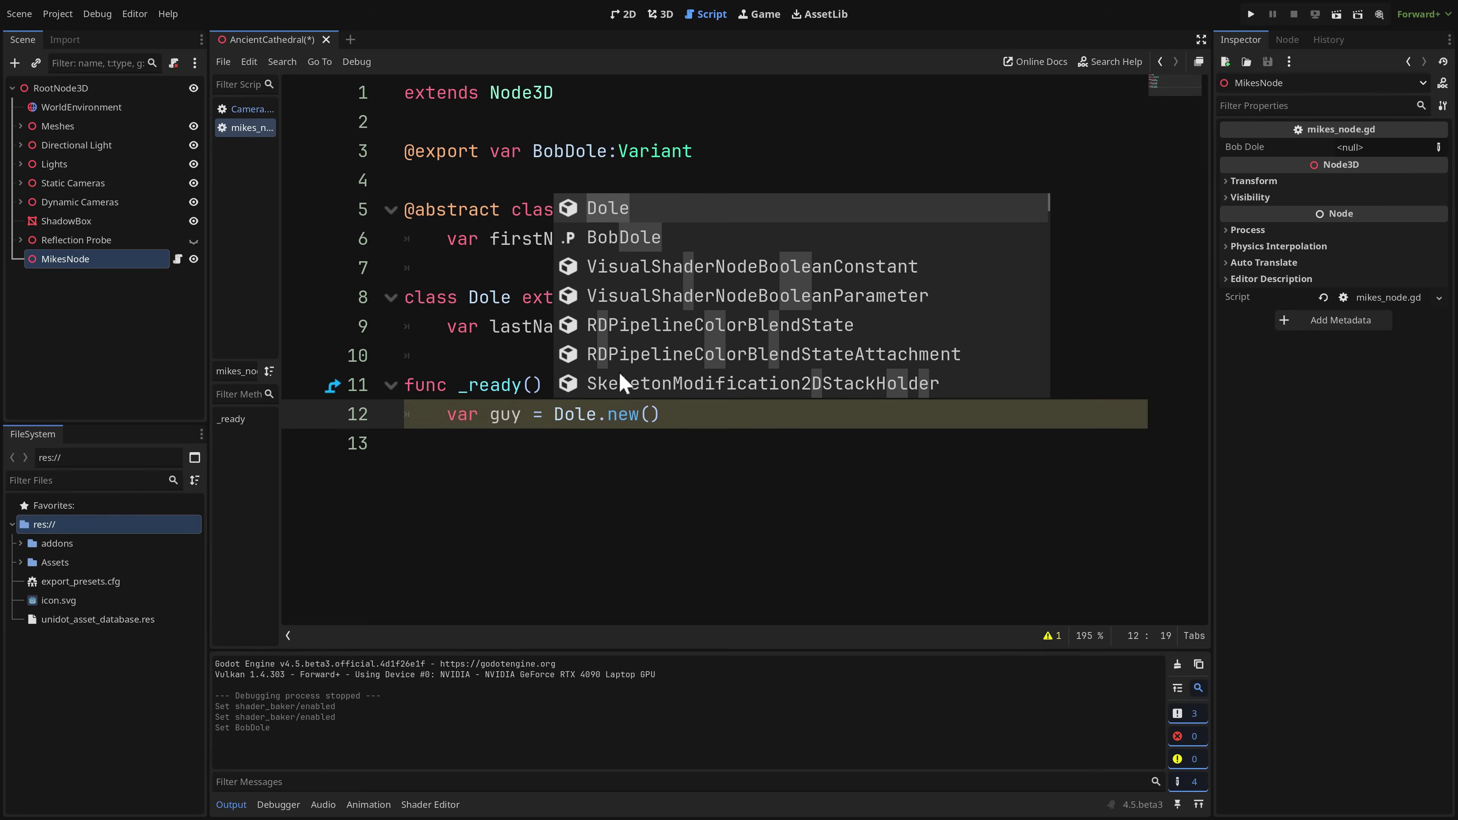
- Add indented lines to _ready() that set guy.firstName to "Bob" and guy.lastName to "Dole"
click(795, 516)
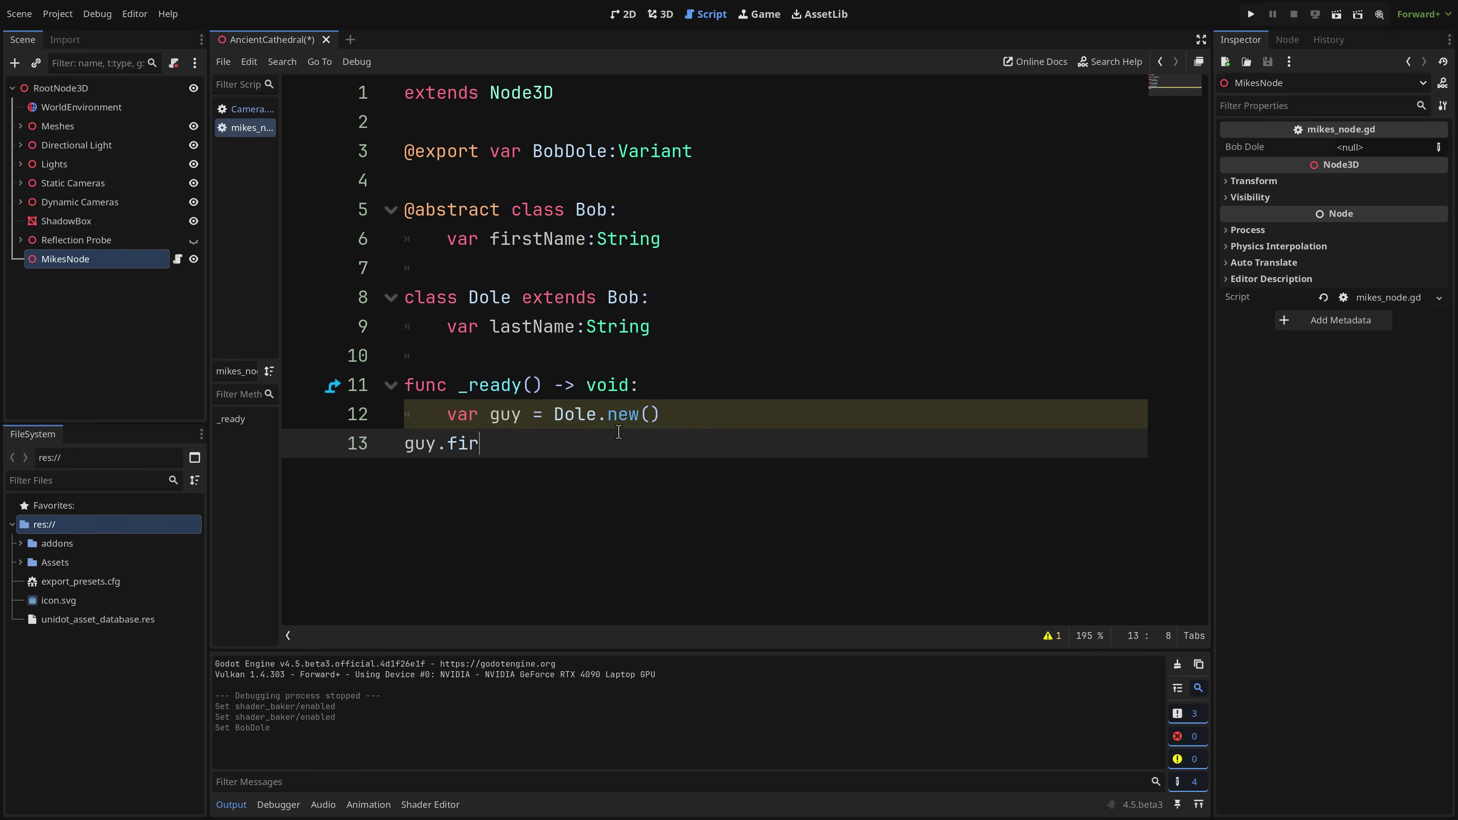
text(guy.firstName = "Bob)
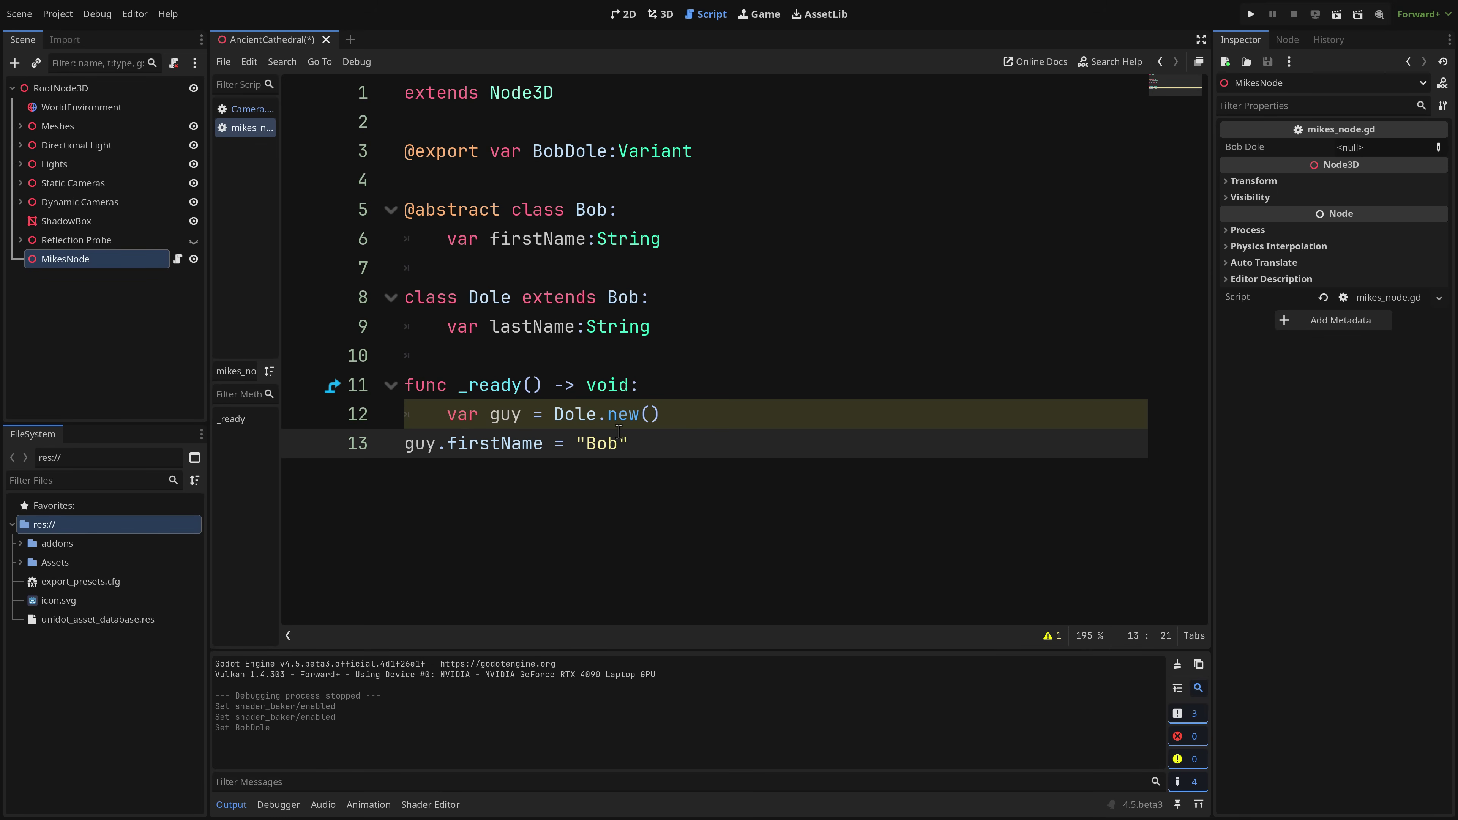
key(Return)
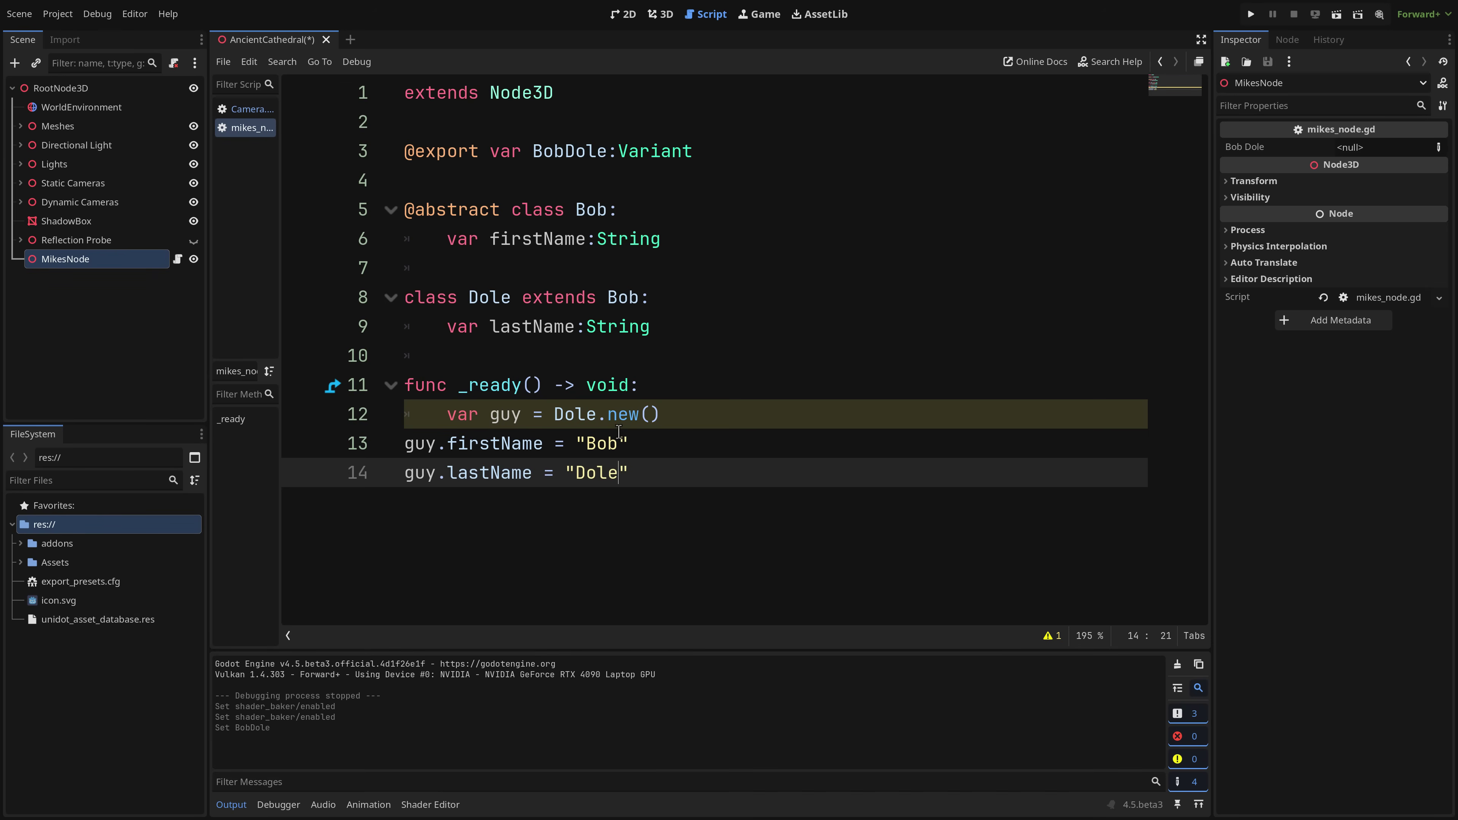
text(")
key(shift+Home)
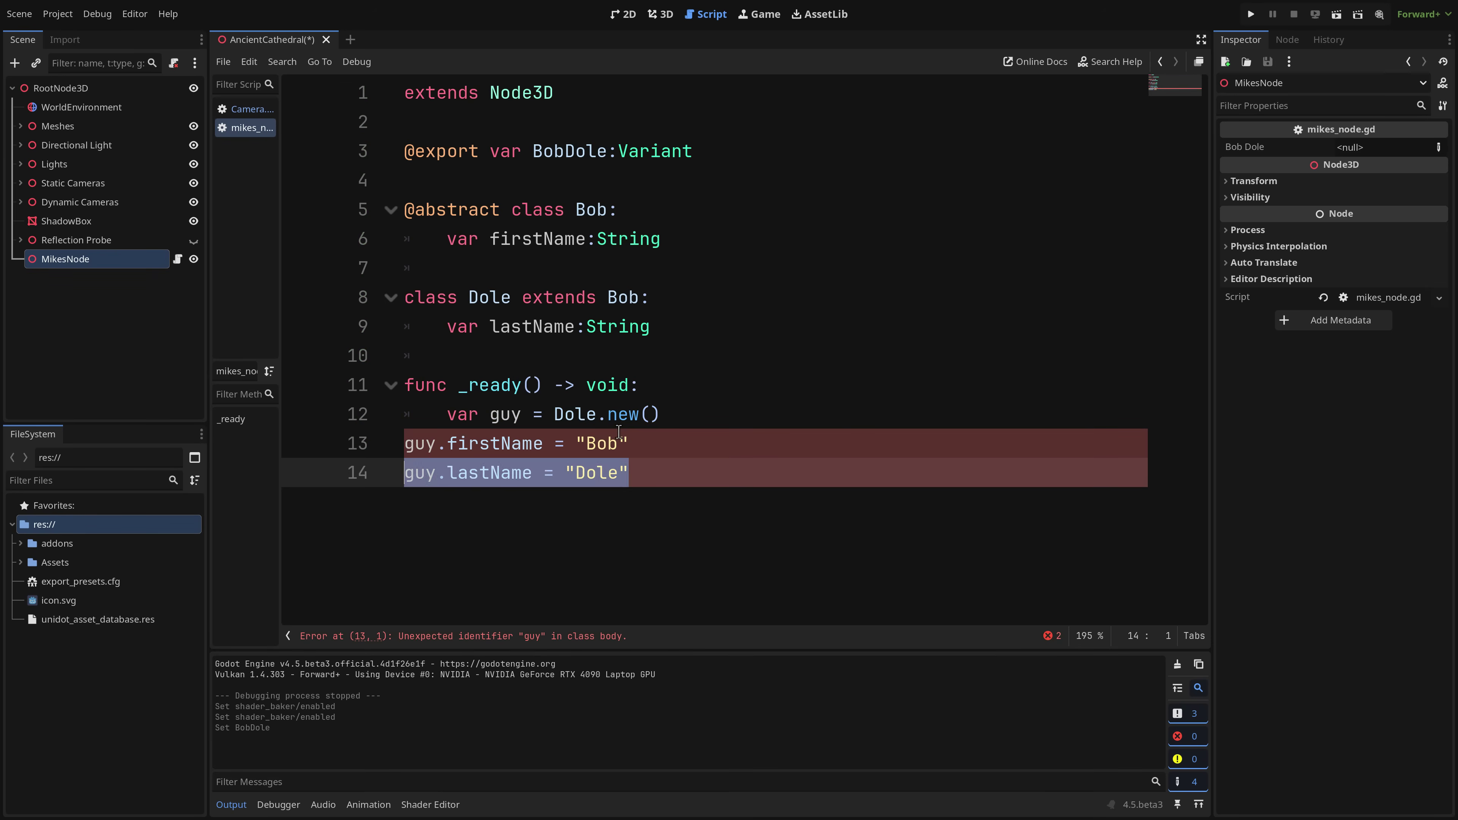
key(shift+Up)
key(Tab)
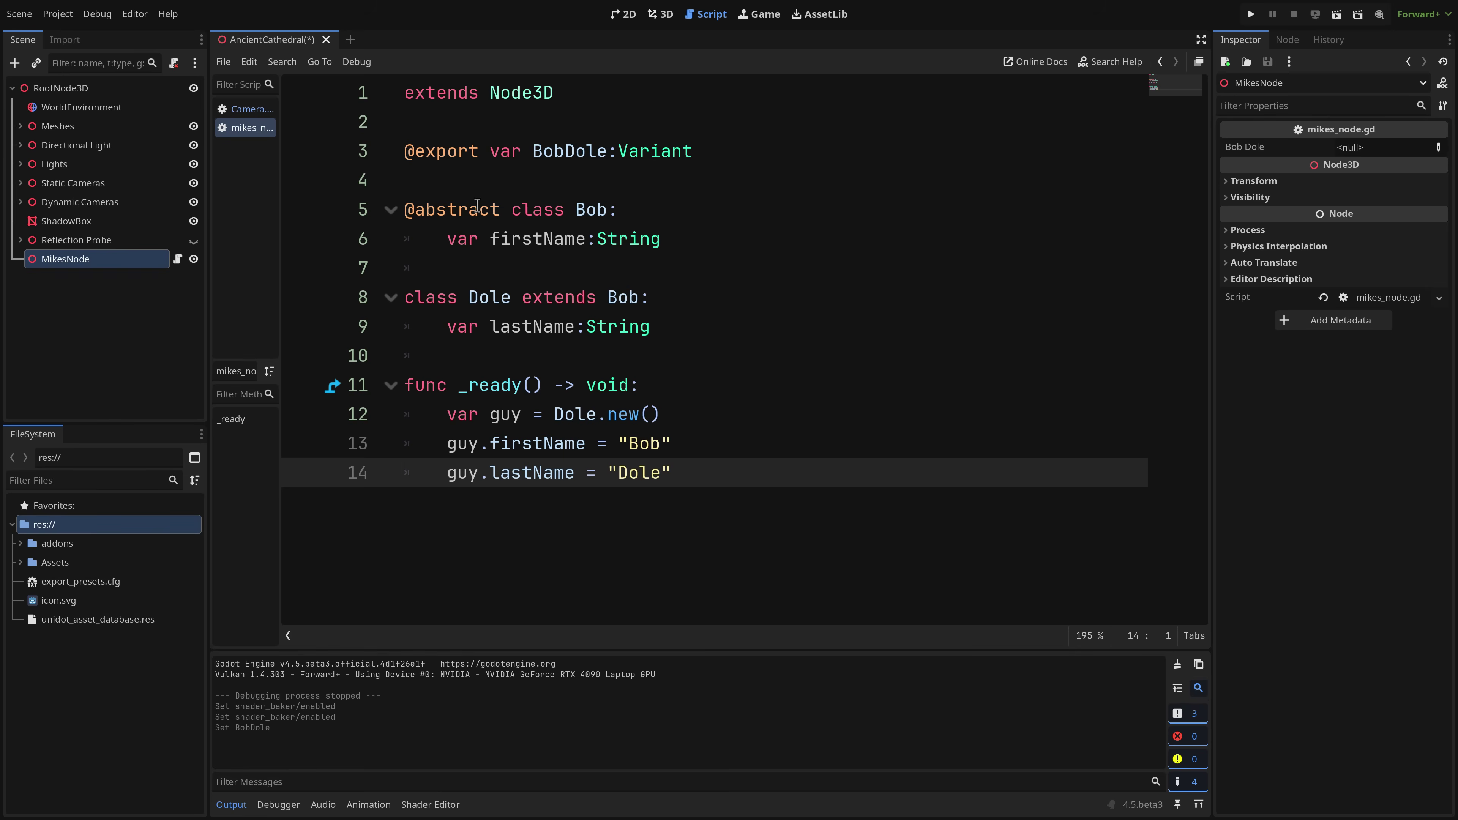
click(879, 209)
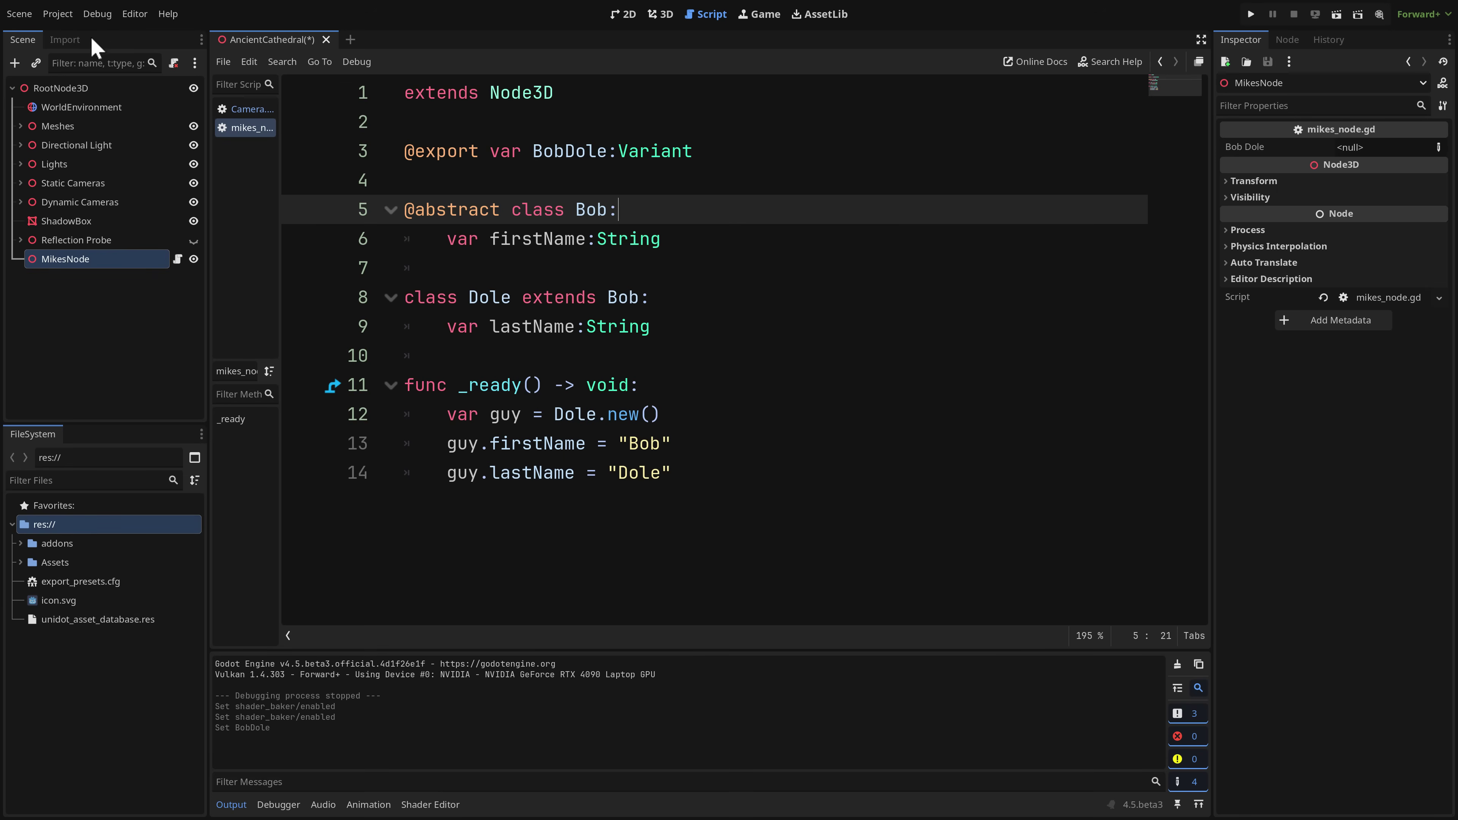
- Create a new scene with a 2D root node and show it in the 2D workspace
click(19, 14)
click(26, 39)
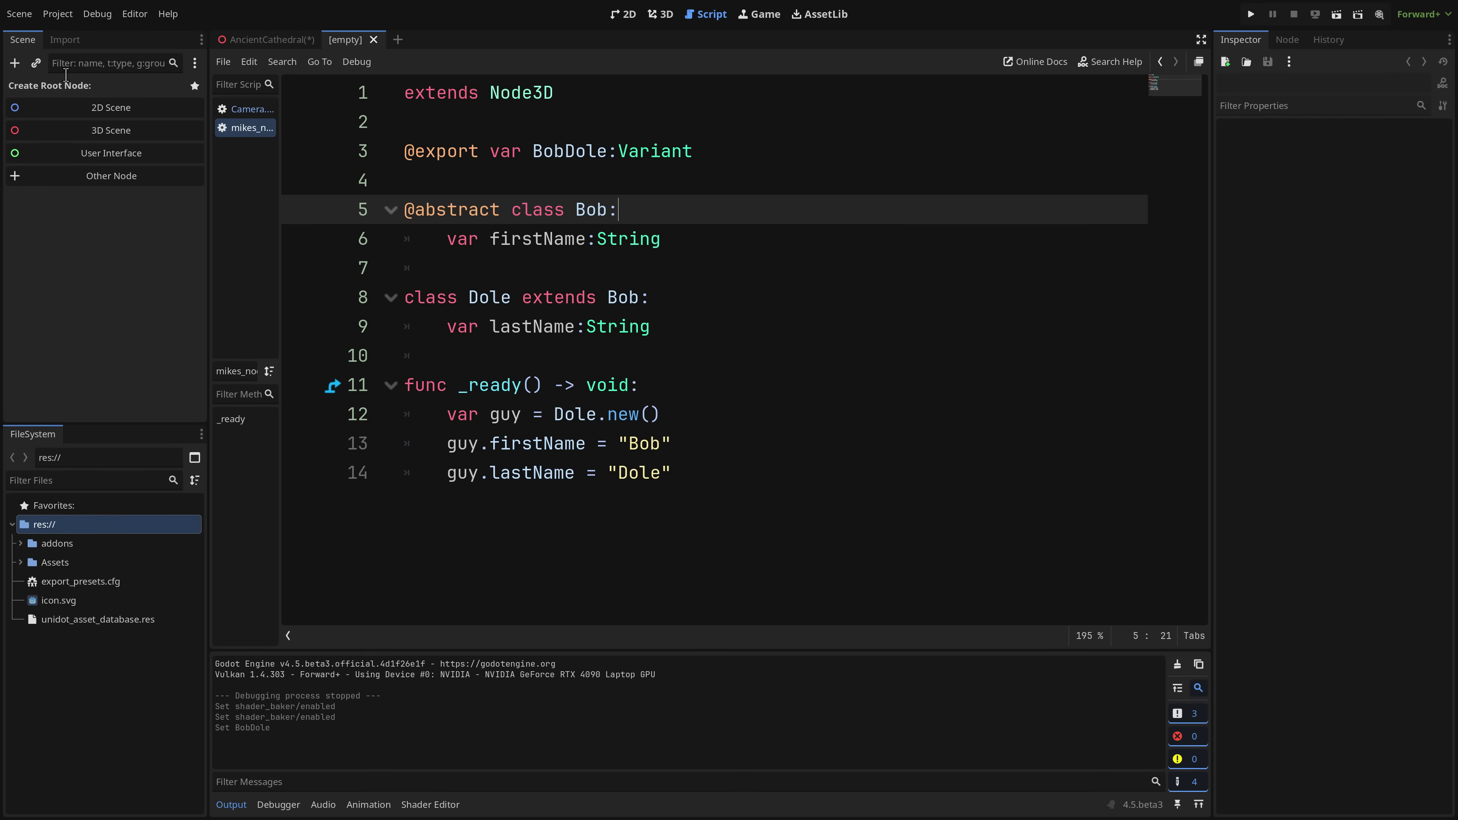
click(106, 108)
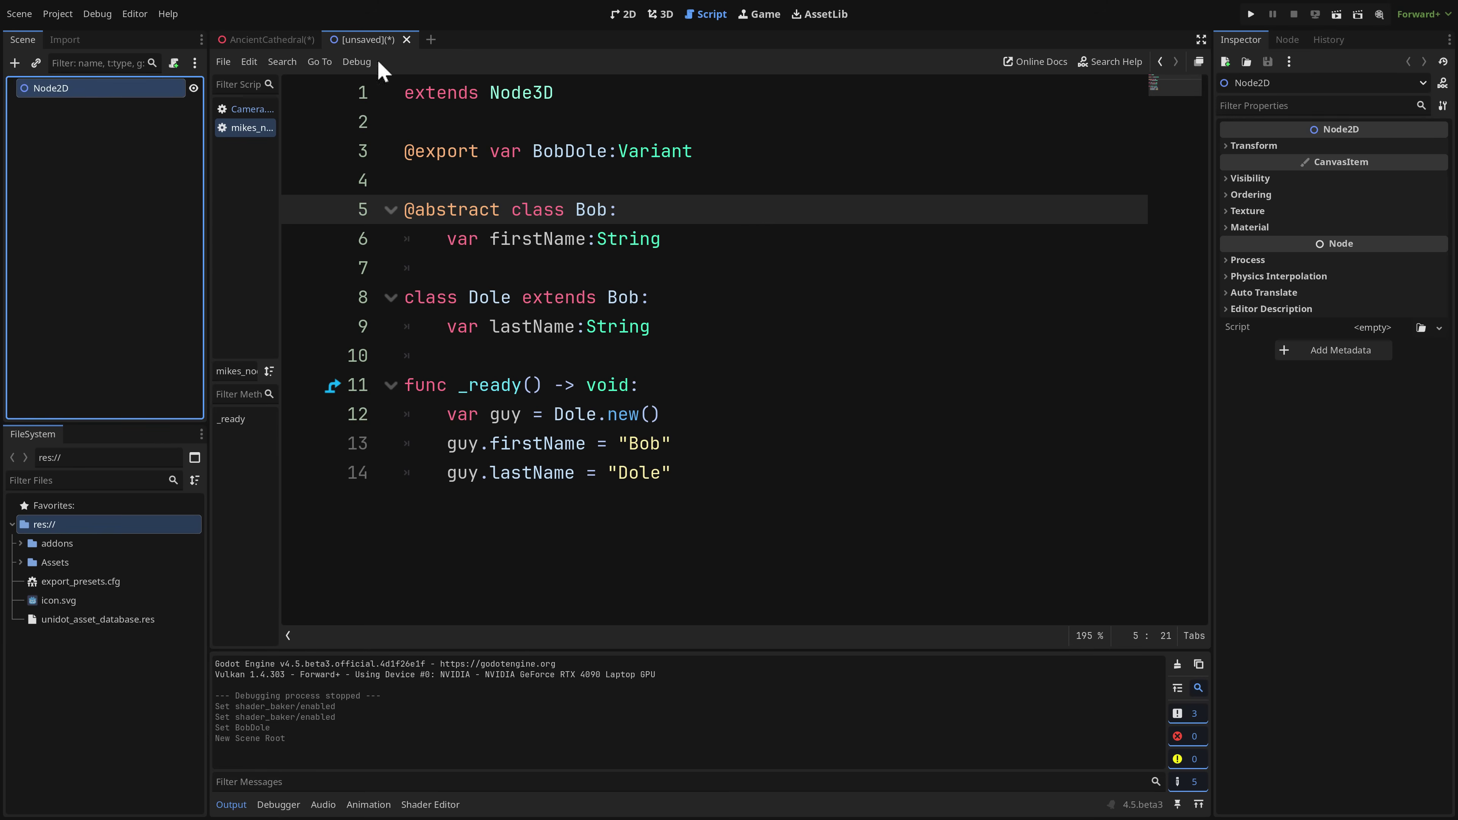
click(624, 14)
scroll(463, 259, up, 6)
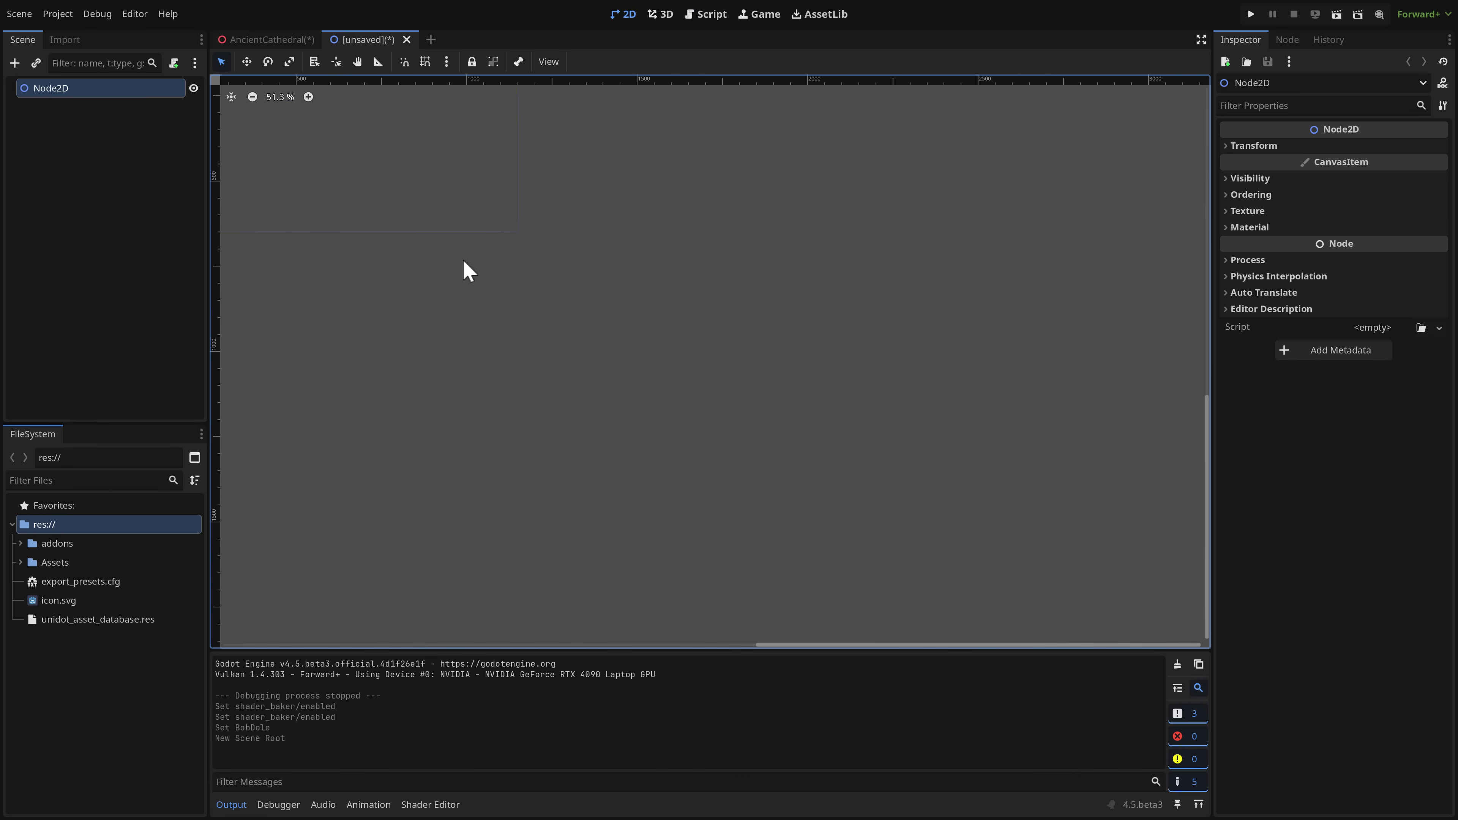
middle_drag(683, 391, 898, 472)
scroll(898, 471, down, 1)
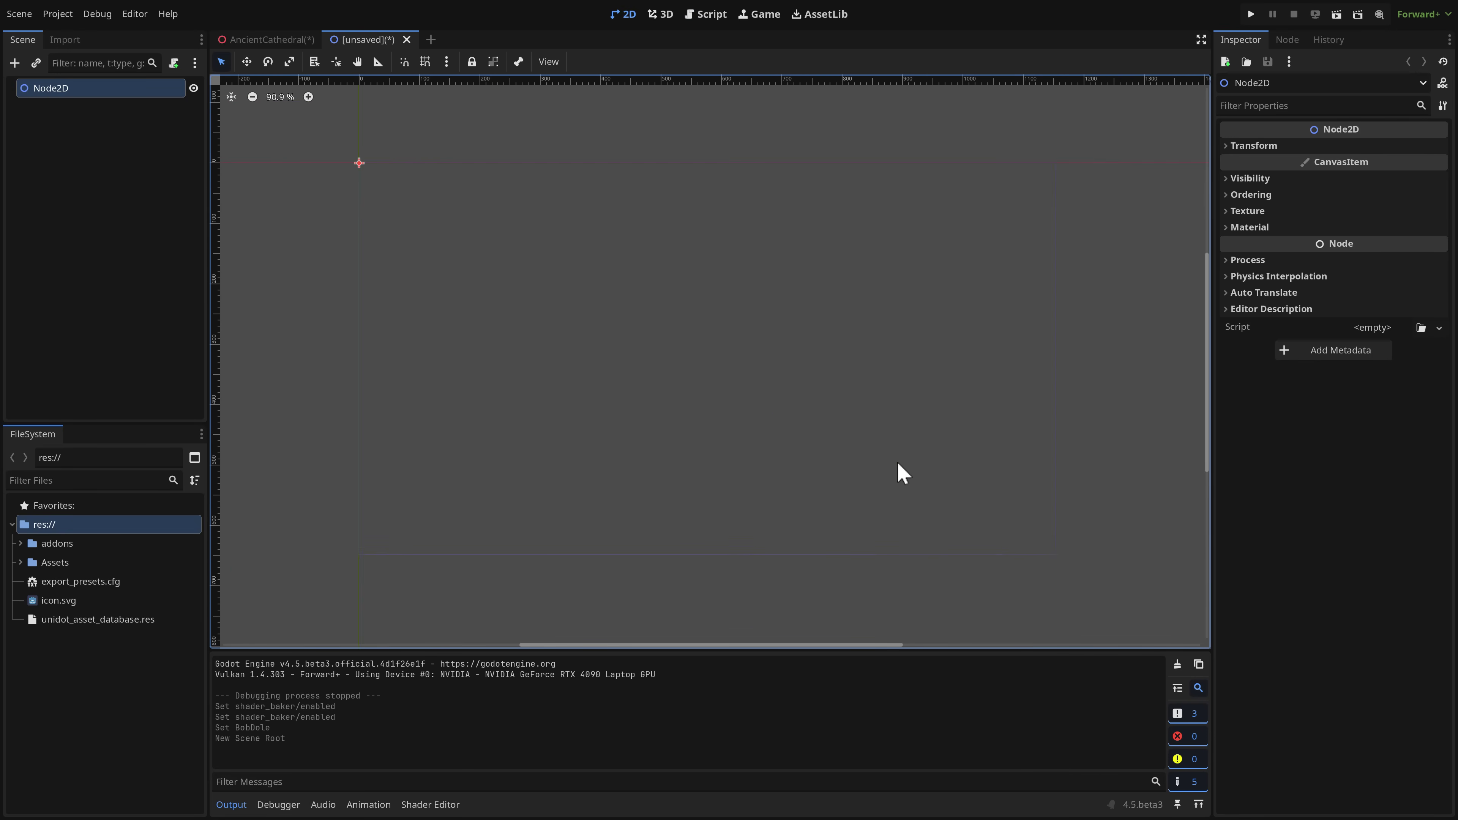
- Add a Label node under the Node2D root and set its text to "HELLO WORLD"
click(14, 63)
text(label)
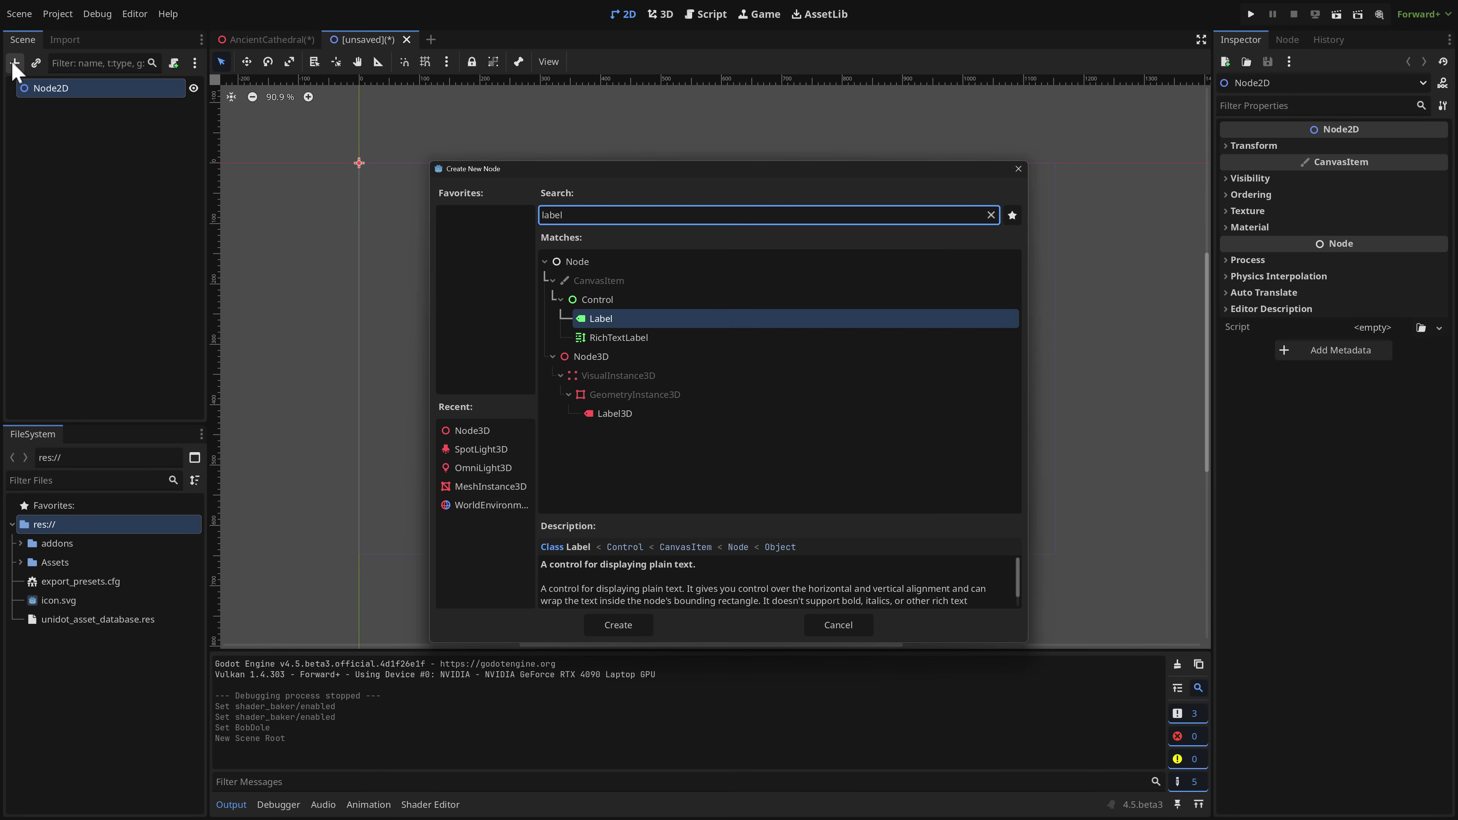
key(Return)
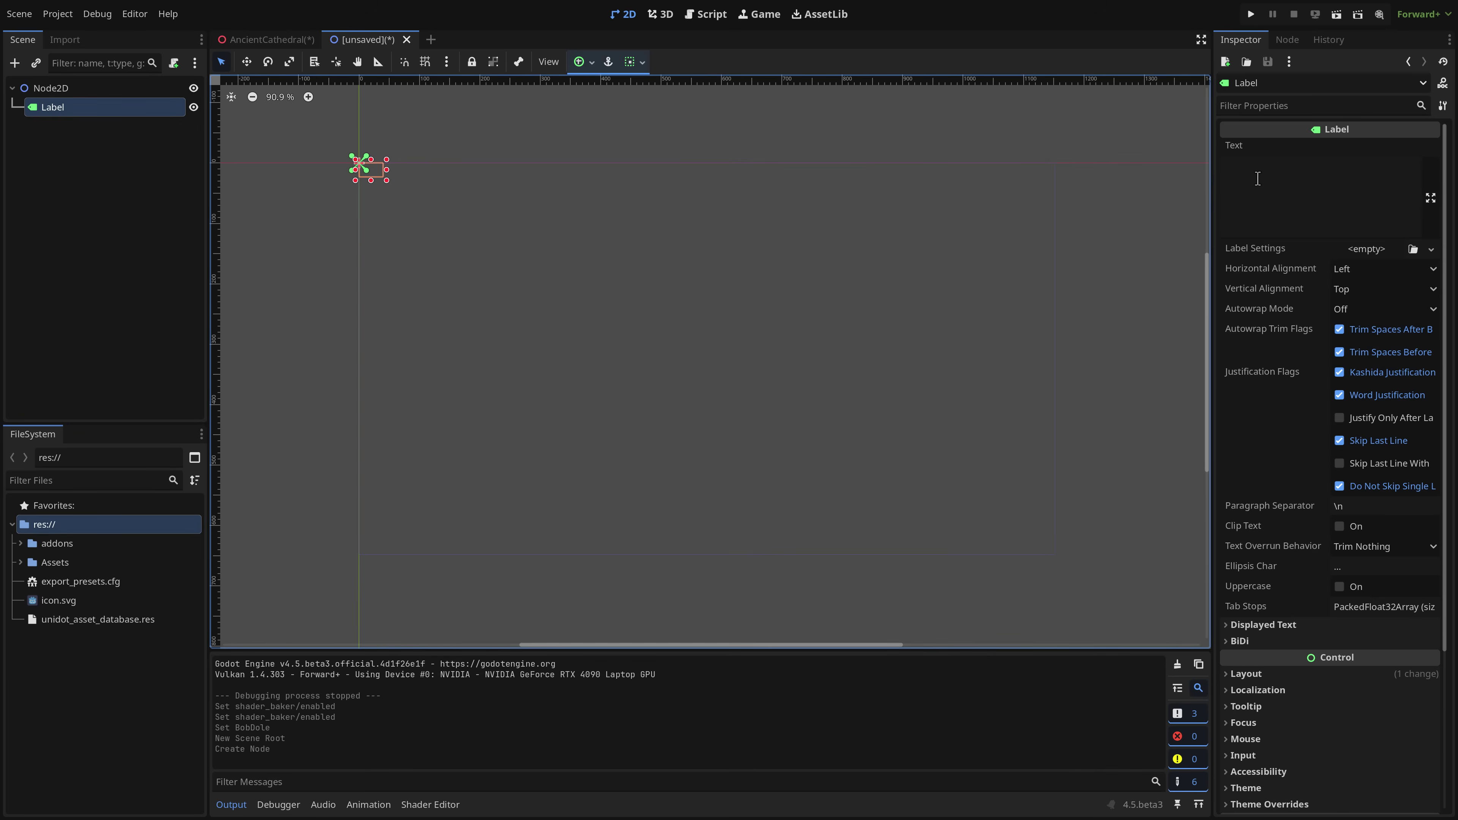
click(1273, 175)
text(HELLO WORLD)
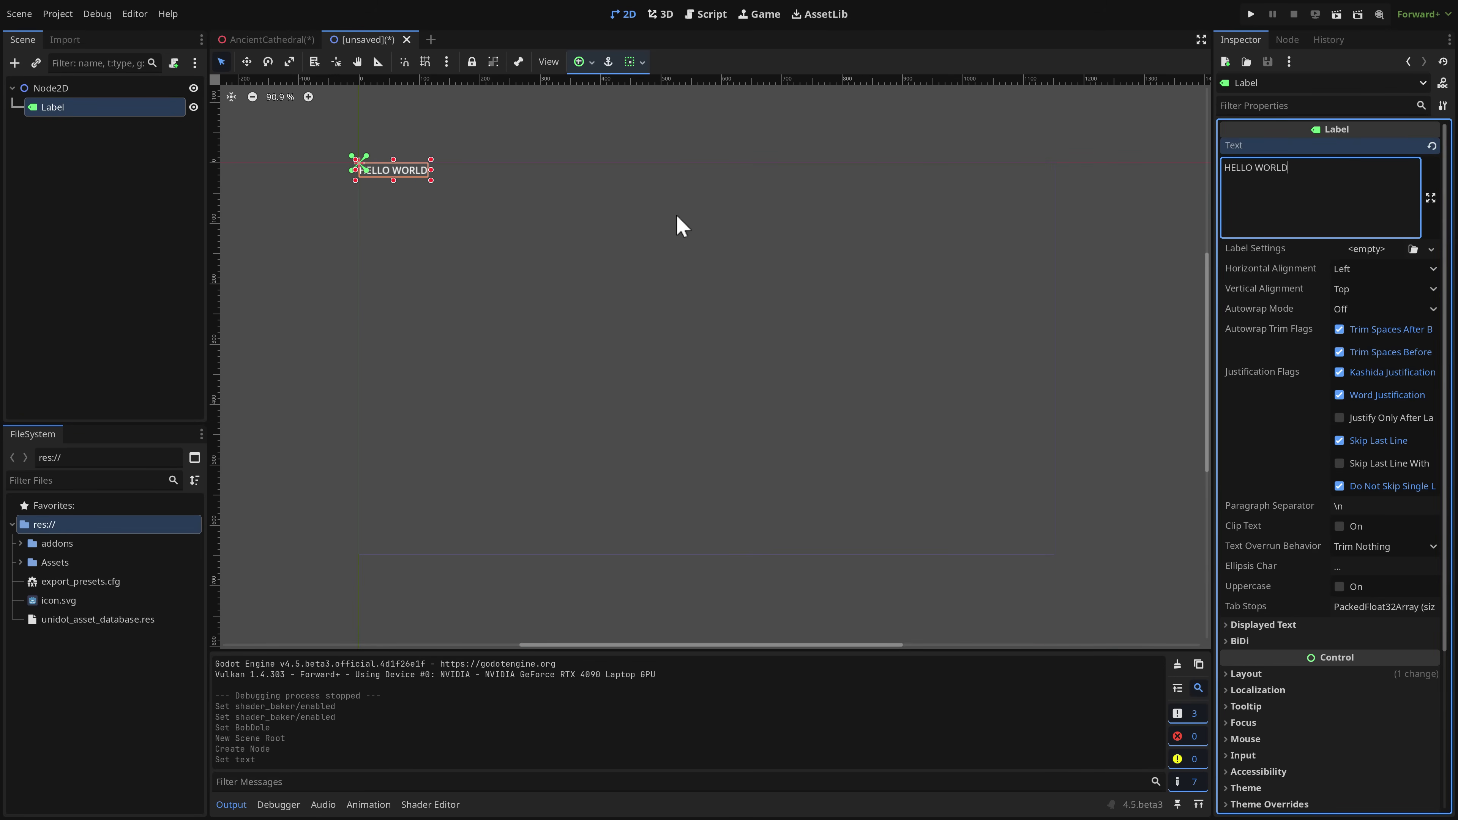
- Assign a new LabelSettings resource to the label
scroll(675, 213, up, 2)
middle_drag(625, 277, 800, 426)
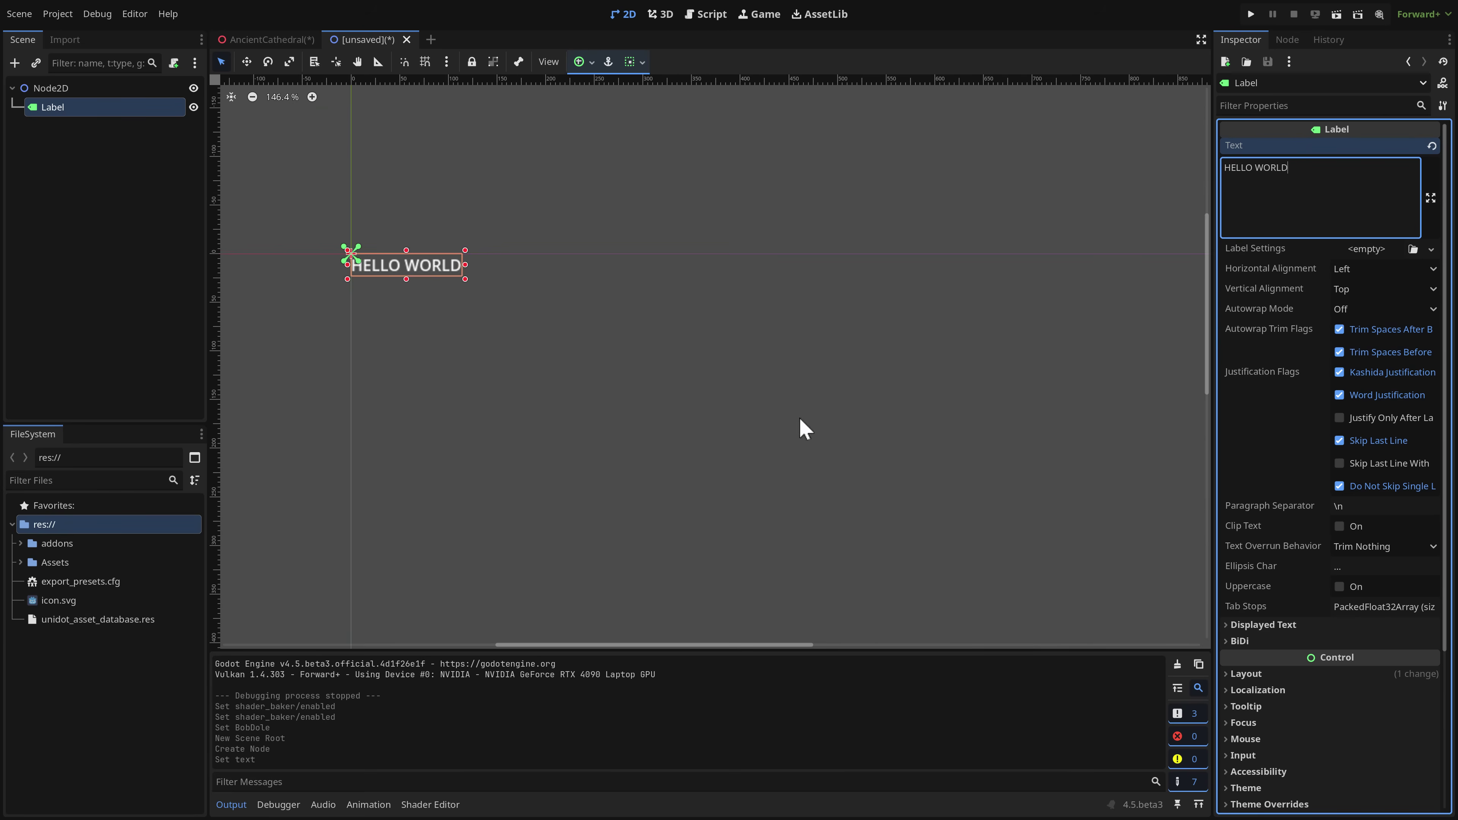
scroll(576, 357, up, 2)
middle_drag(575, 357, 844, 365)
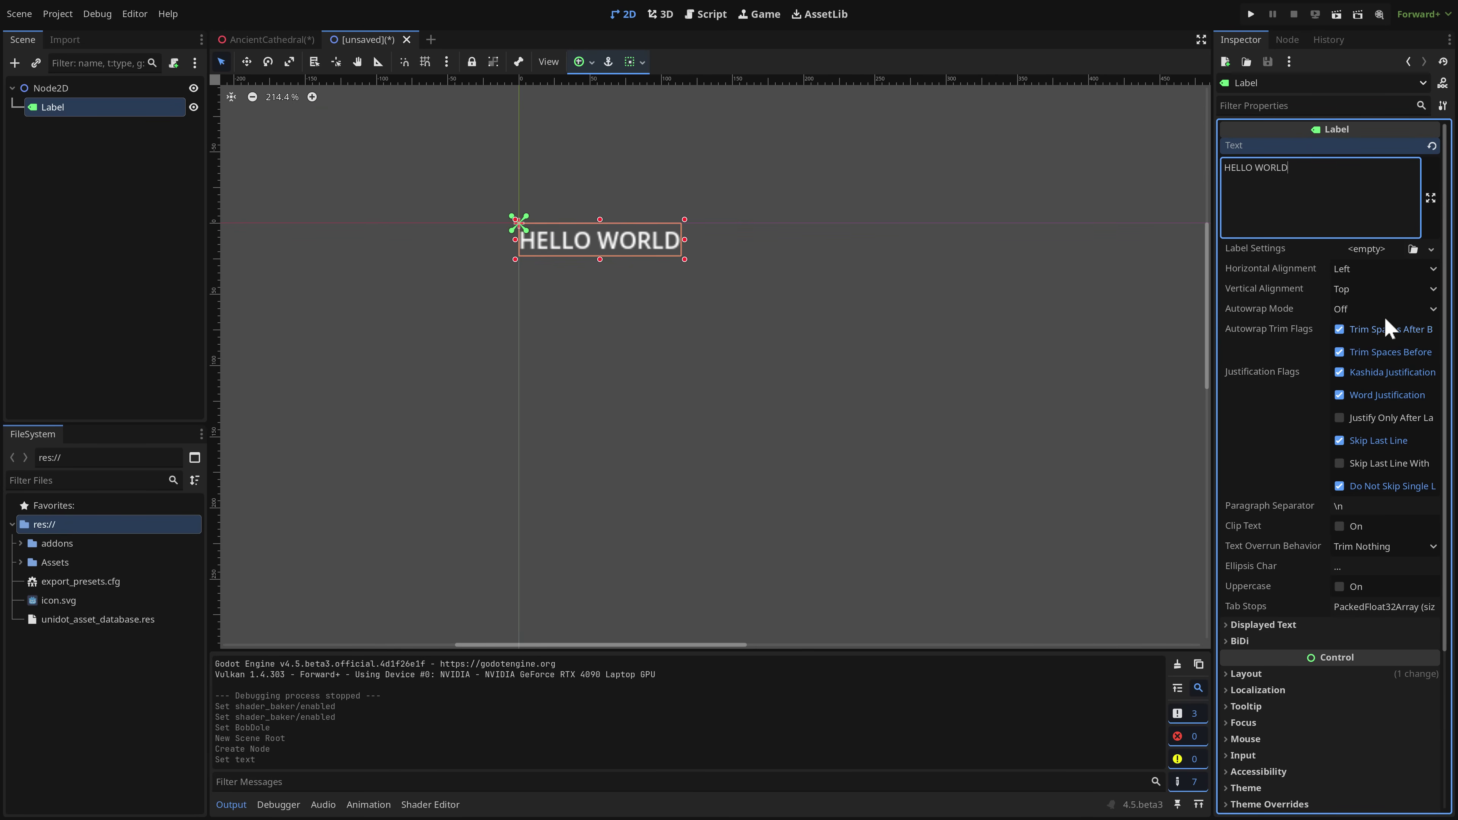
click(1431, 249)
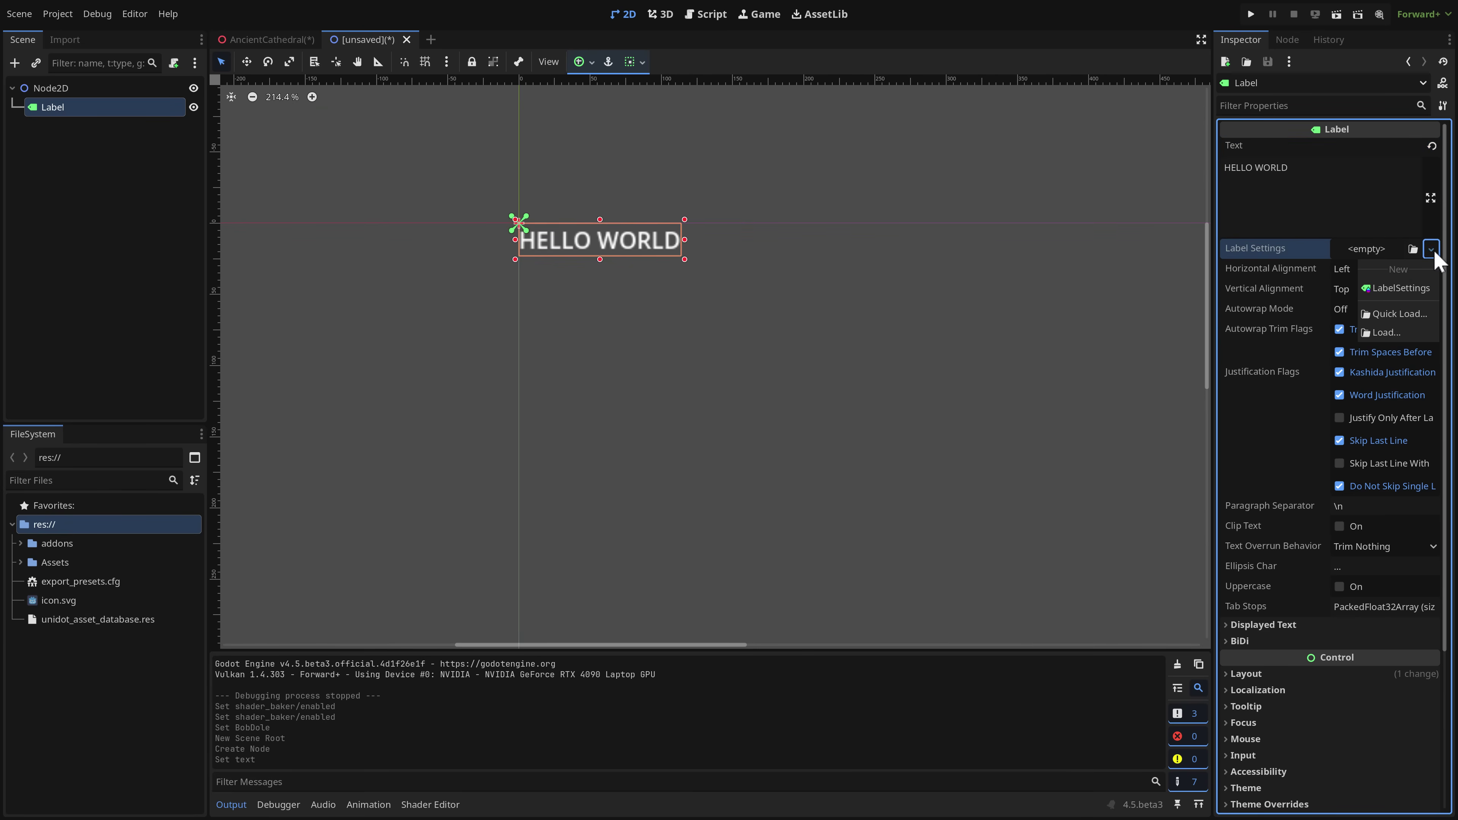
click(1417, 287)
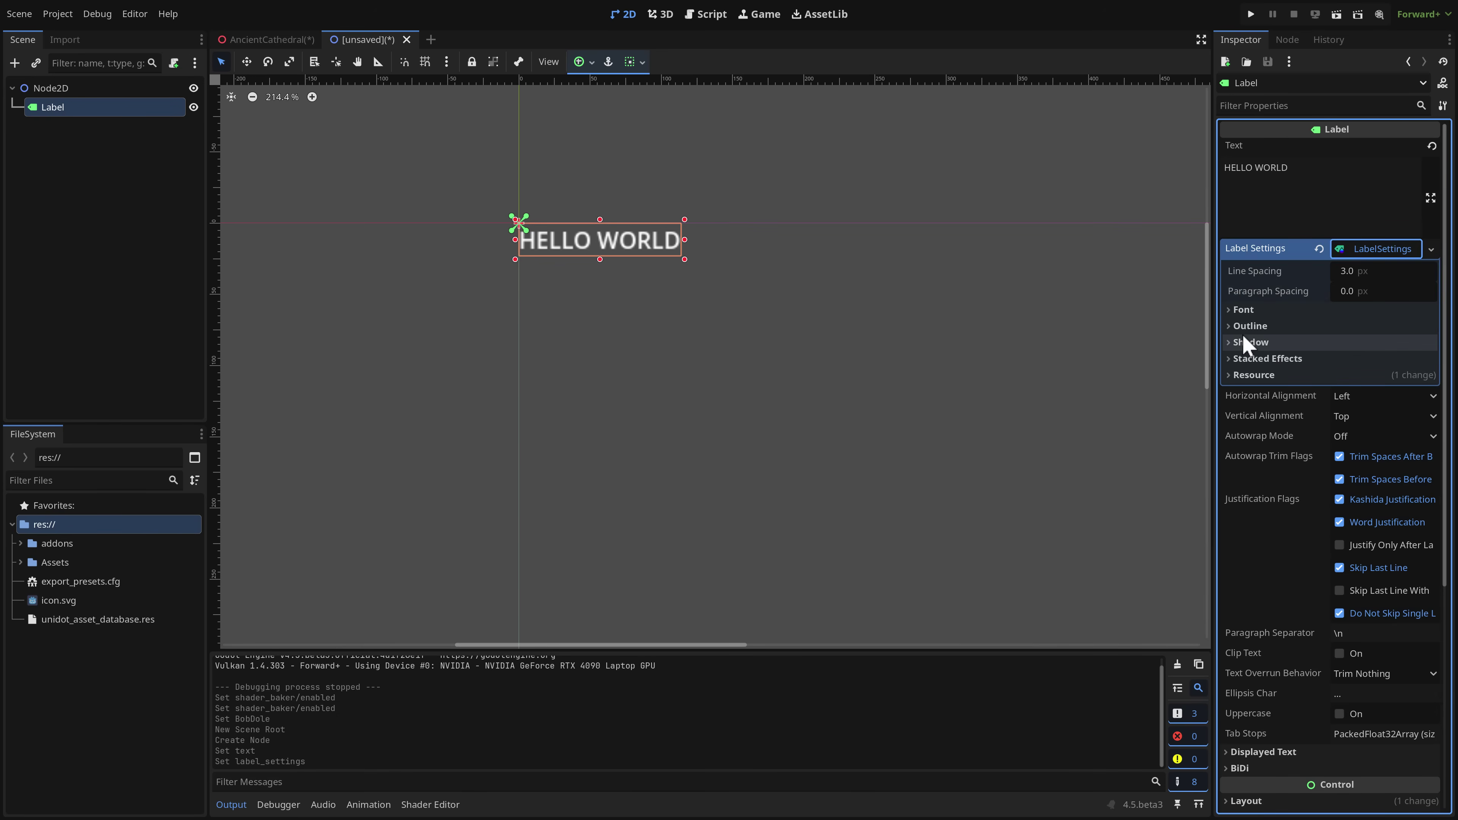
- Add a stacked outline to the label settings and colour it dark red (ac0000)
click(1234, 358)
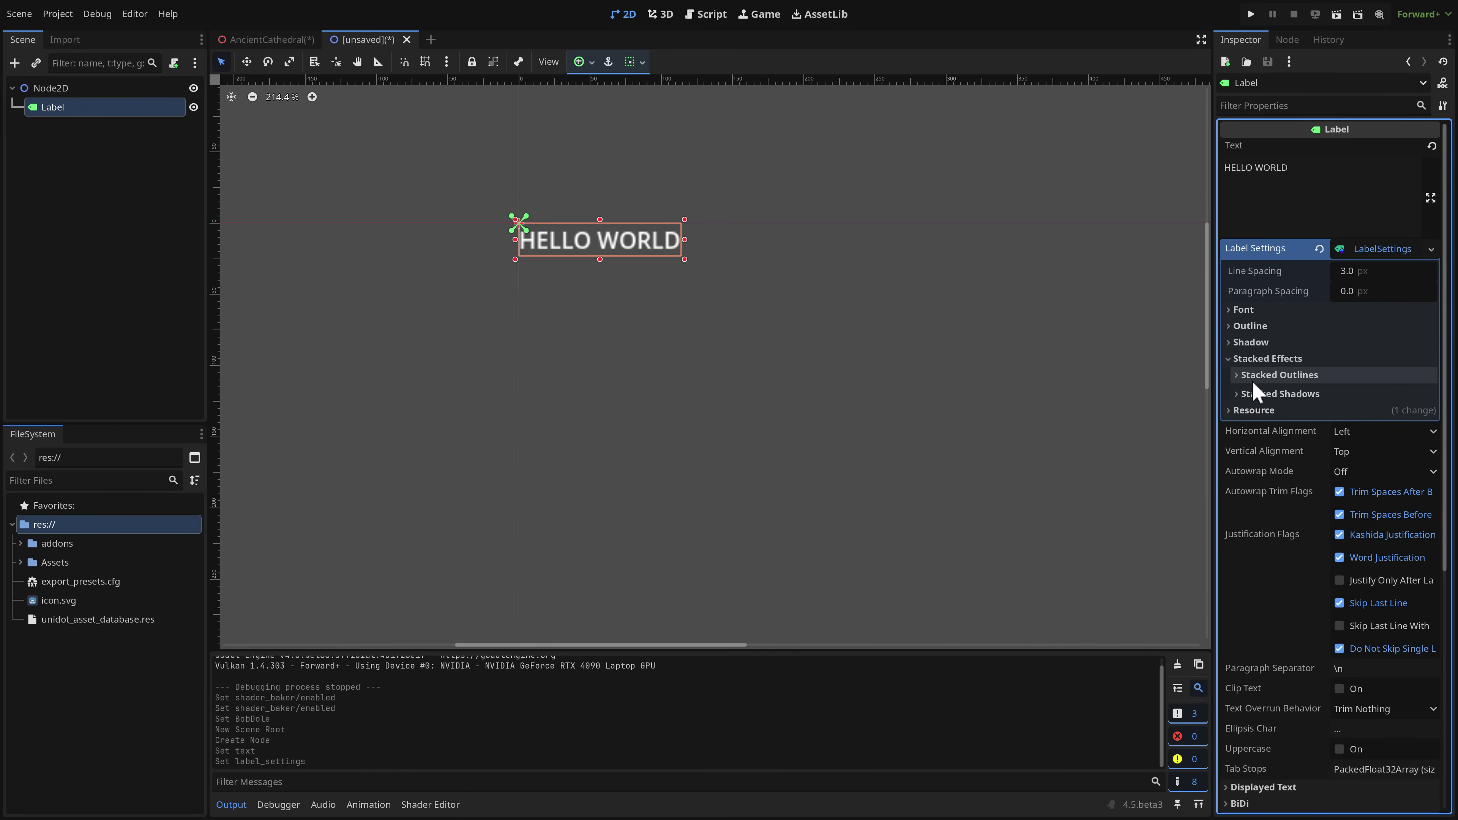
click(1238, 379)
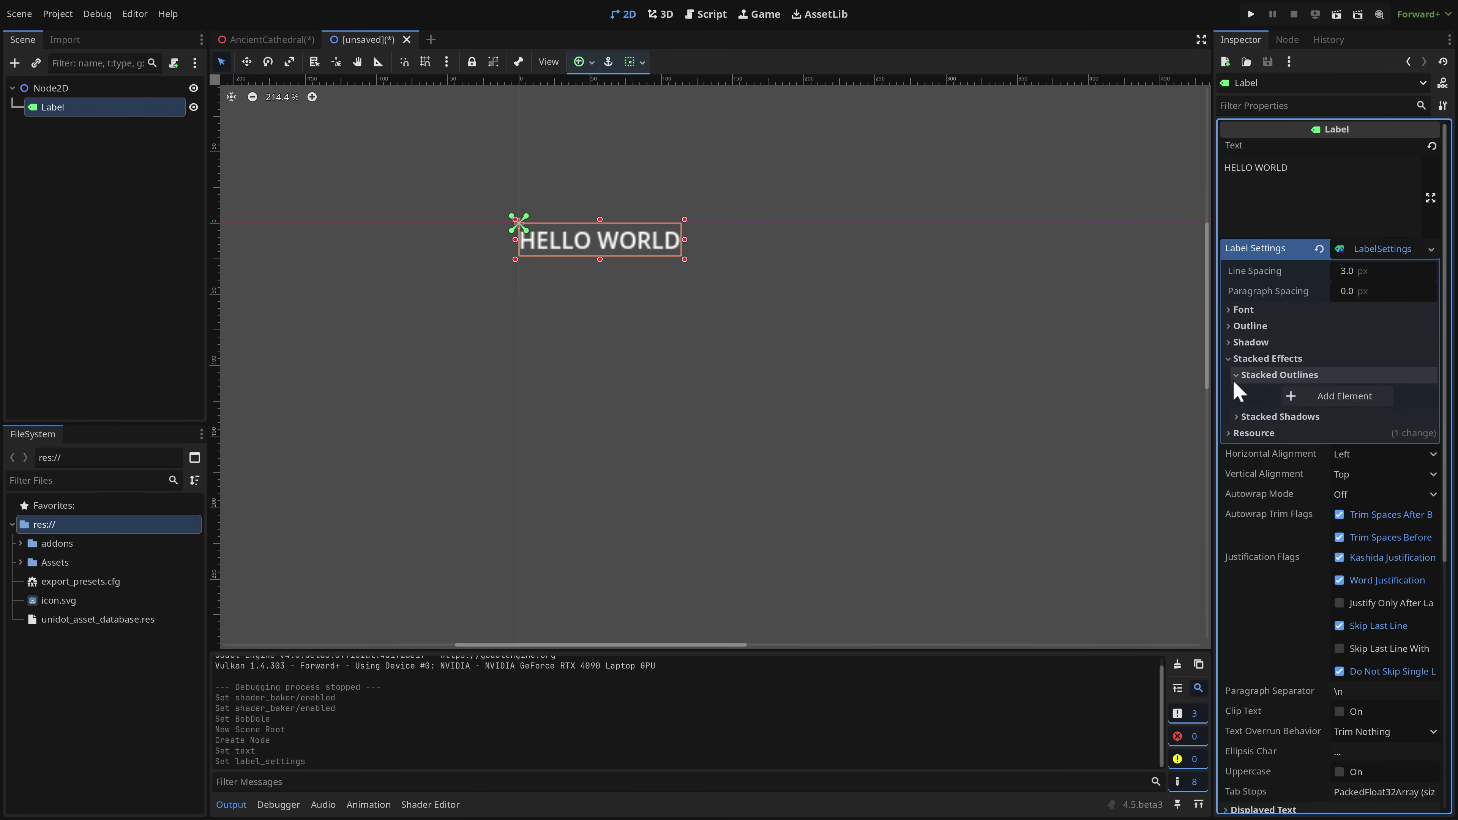
click(1236, 417)
click(1312, 398)
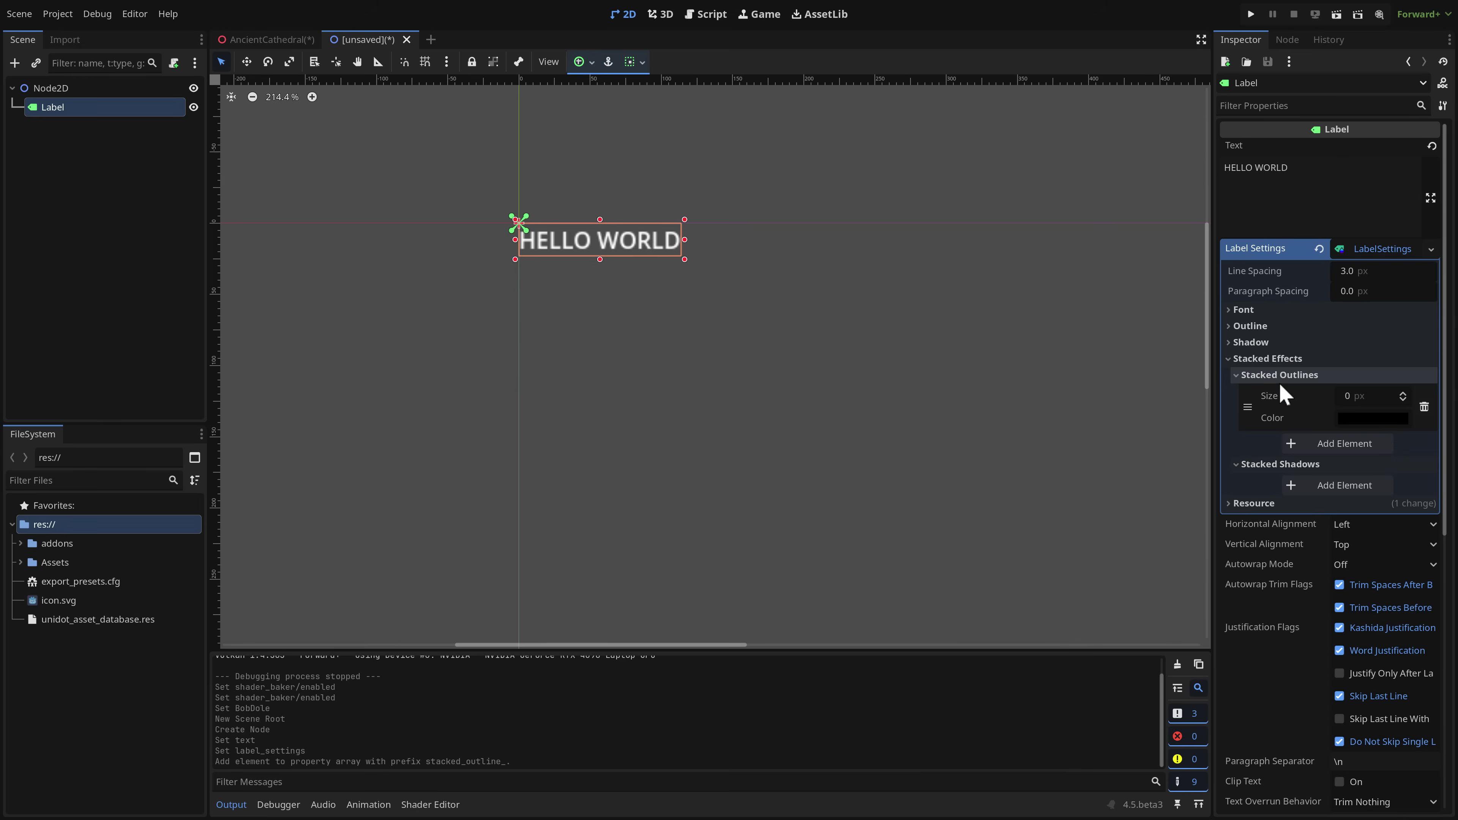
click(1373, 418)
drag(1352, 233, 1381, 235)
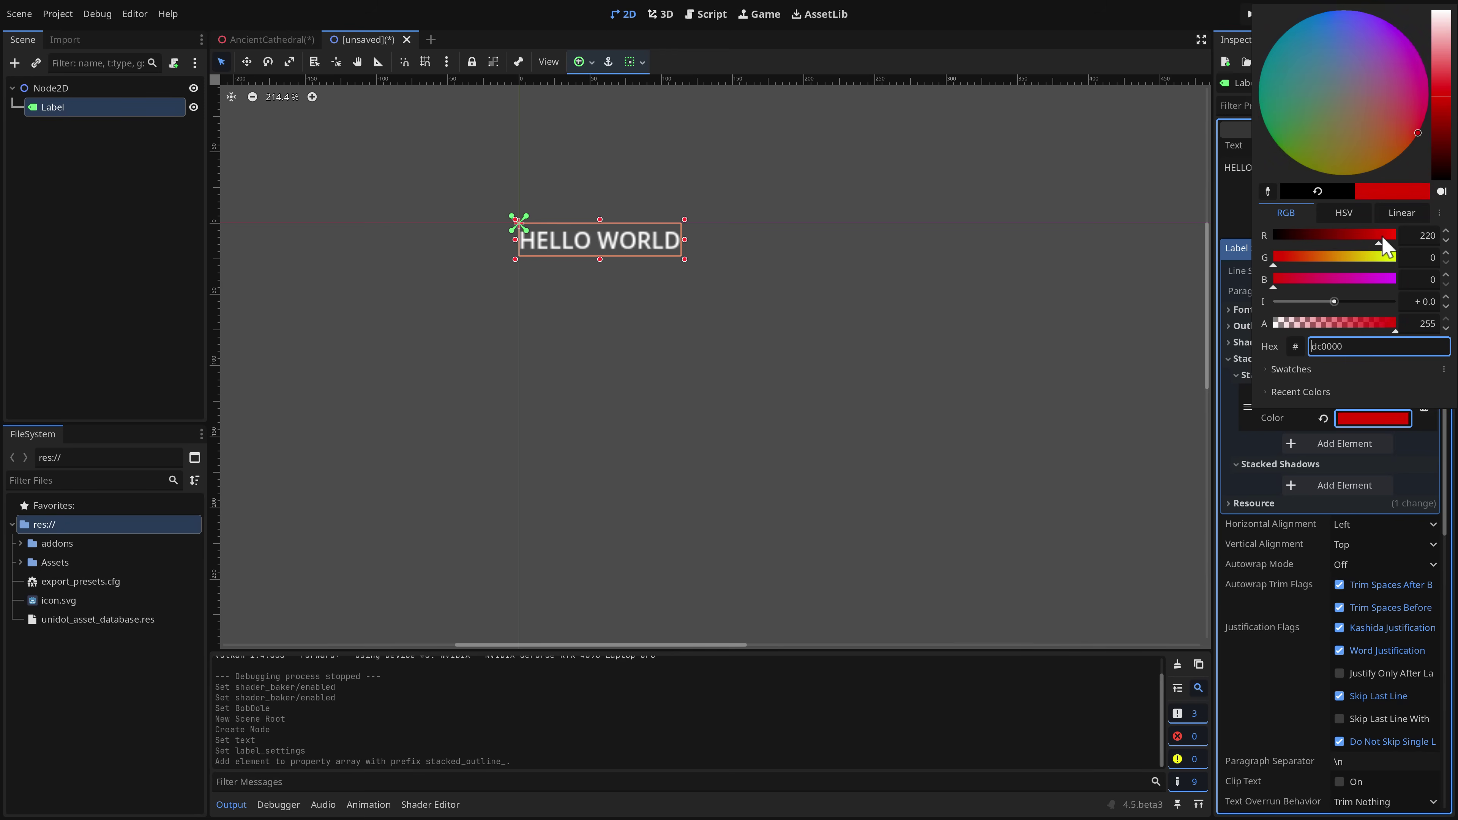
click(1442, 115)
click(1343, 392)
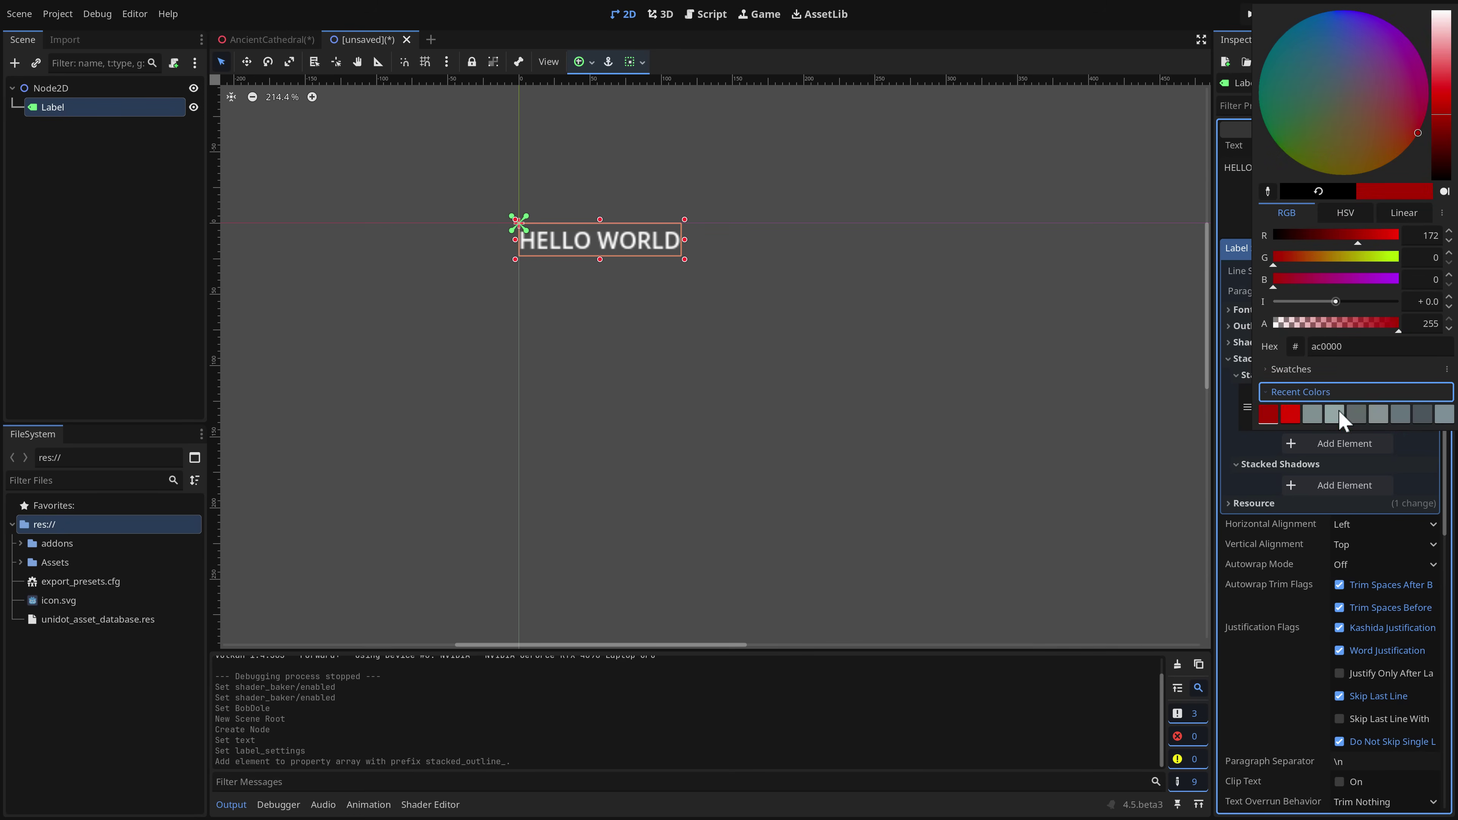
click(1244, 447)
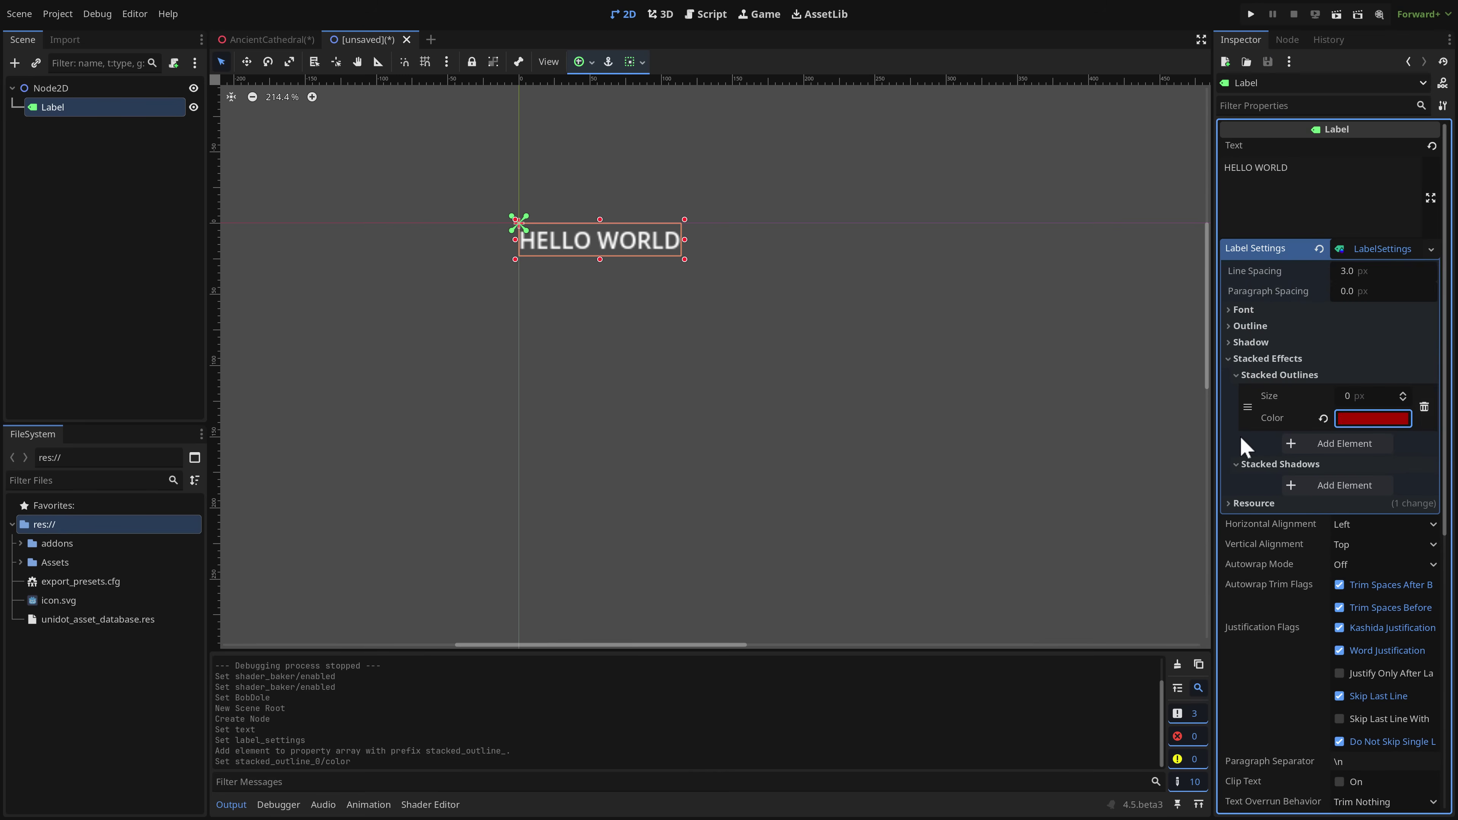
- Set the red stacked outline's size to 8 px and add a second, black stacked outline with size 7 px
click(1402, 394)
click(1402, 394)
click(1401, 394)
click(1401, 394)
click(1402, 394)
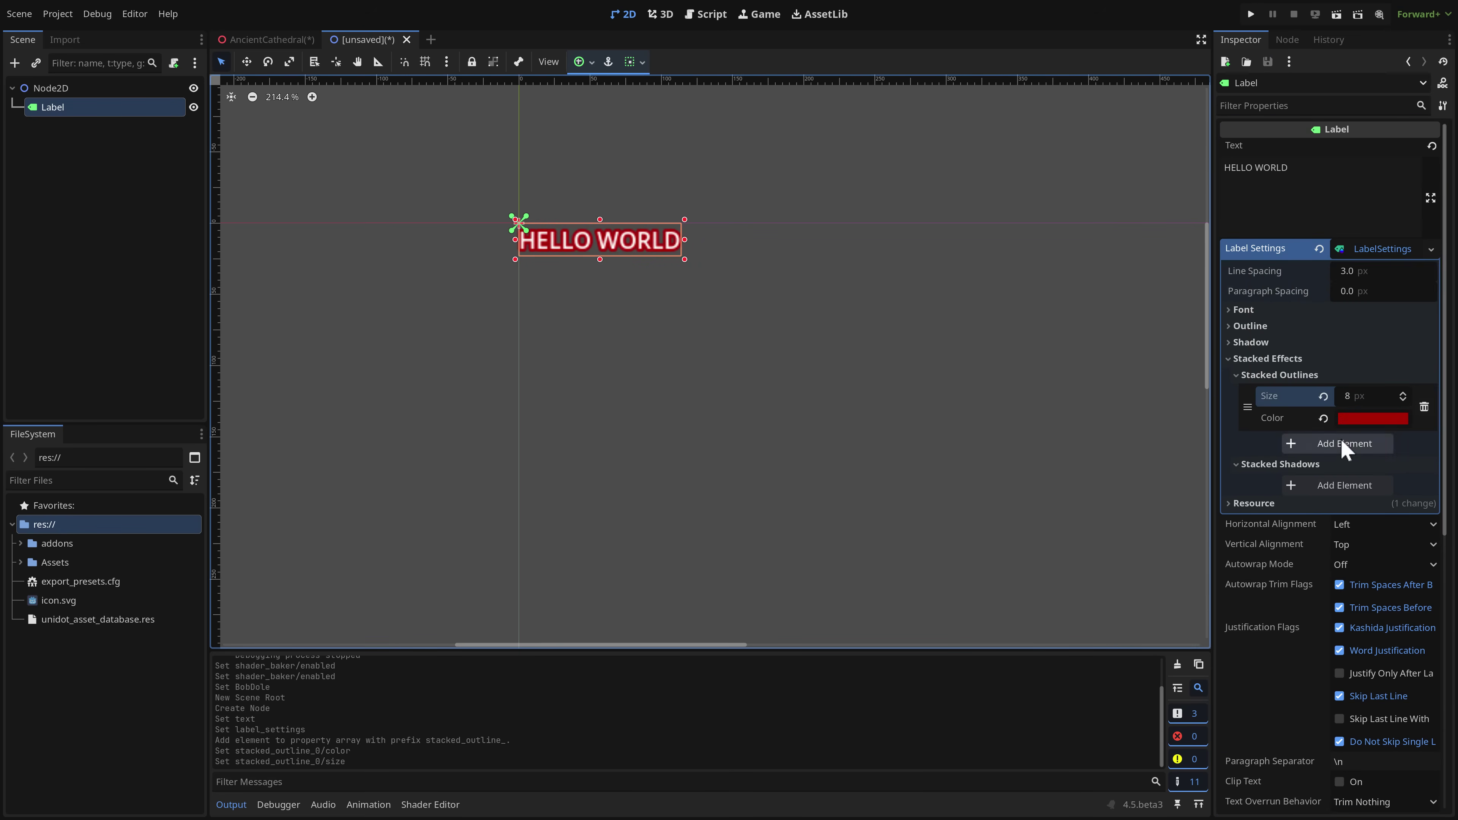
click(1379, 445)
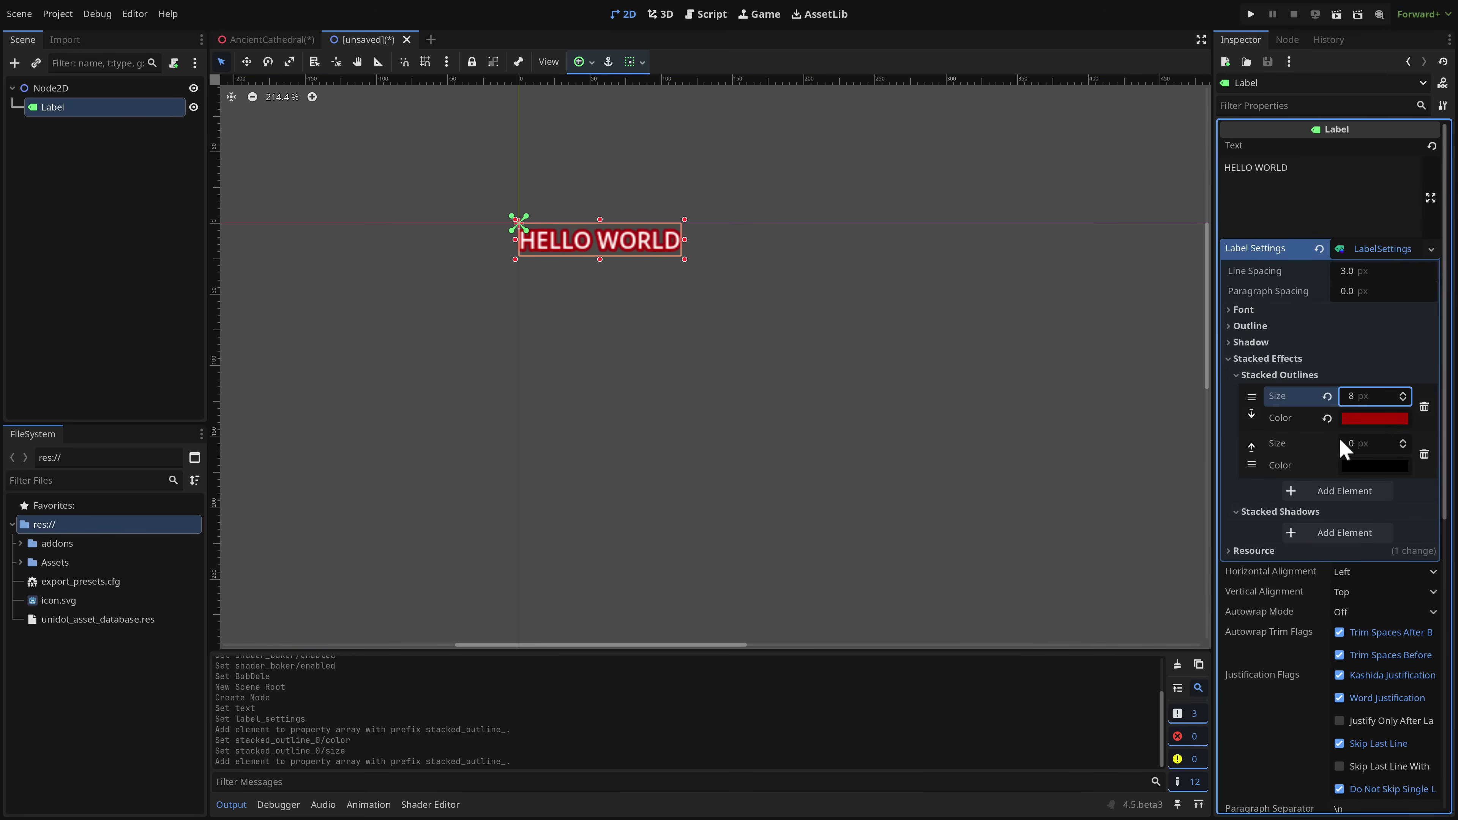
click(1401, 442)
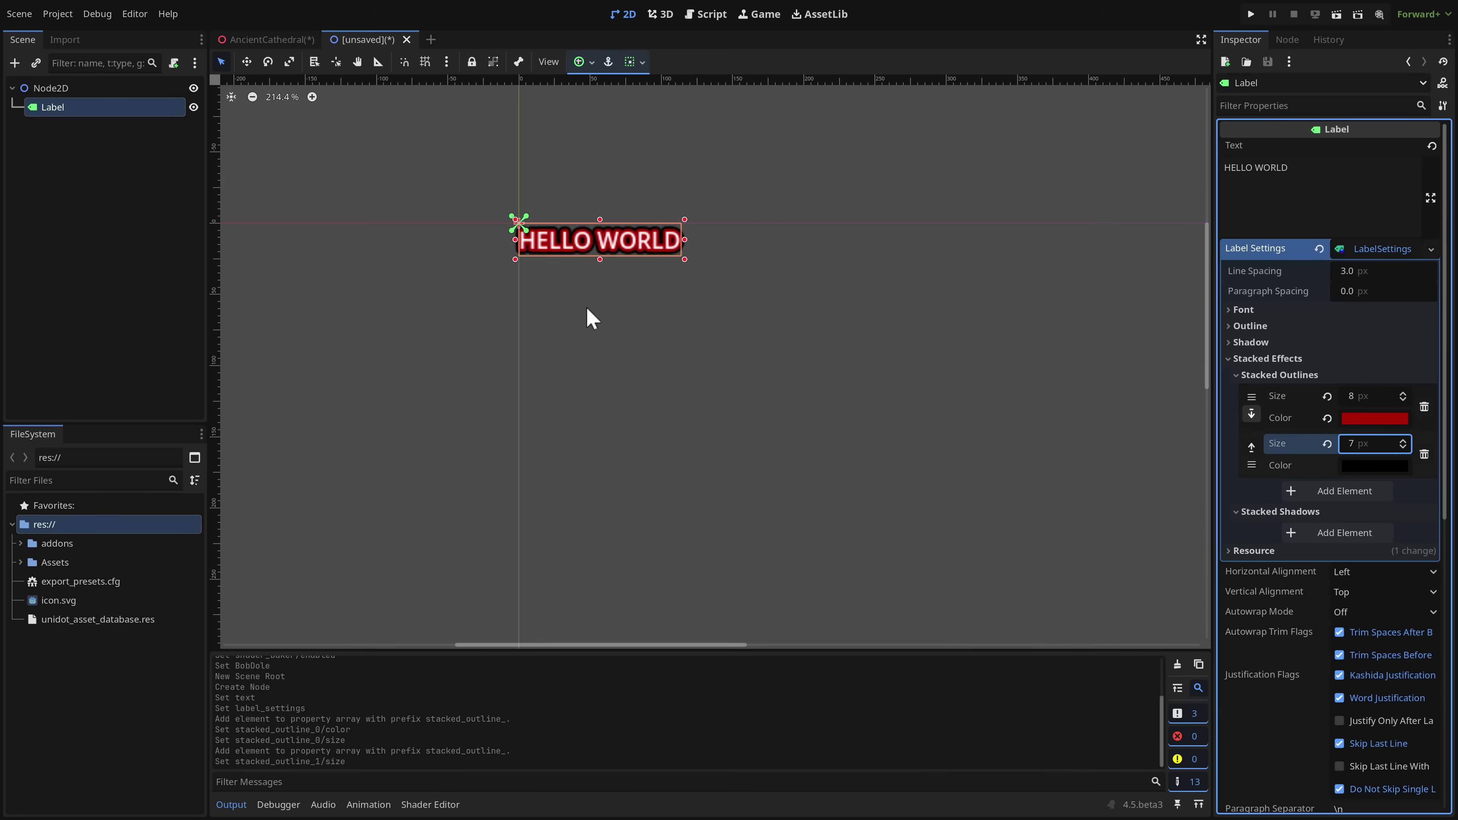
- Add a stacked shadow to the label settings and give it a dark blue-violet colour
click(1308, 531)
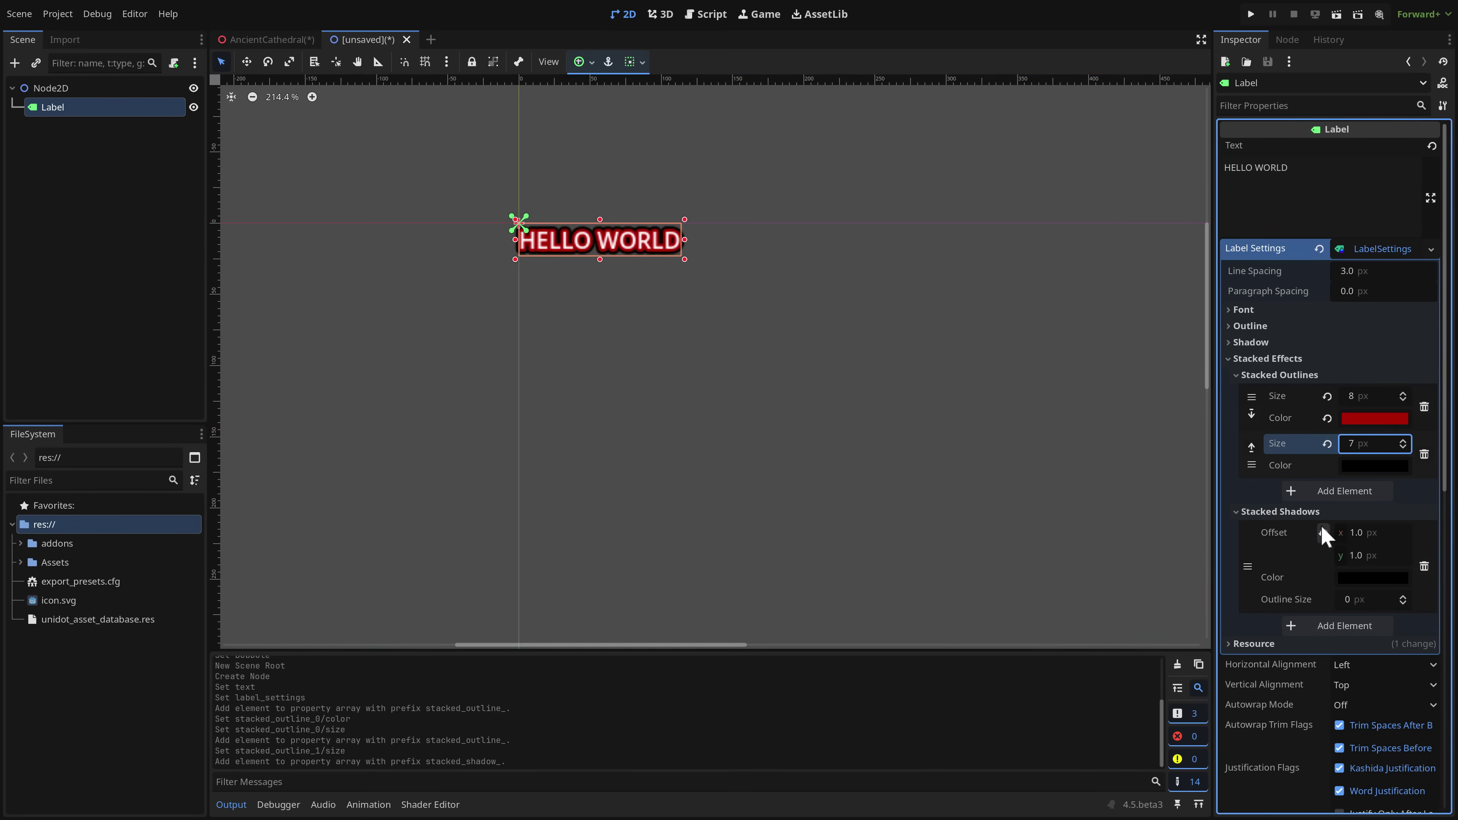
scroll(1321, 527, down, 3)
click(1372, 405)
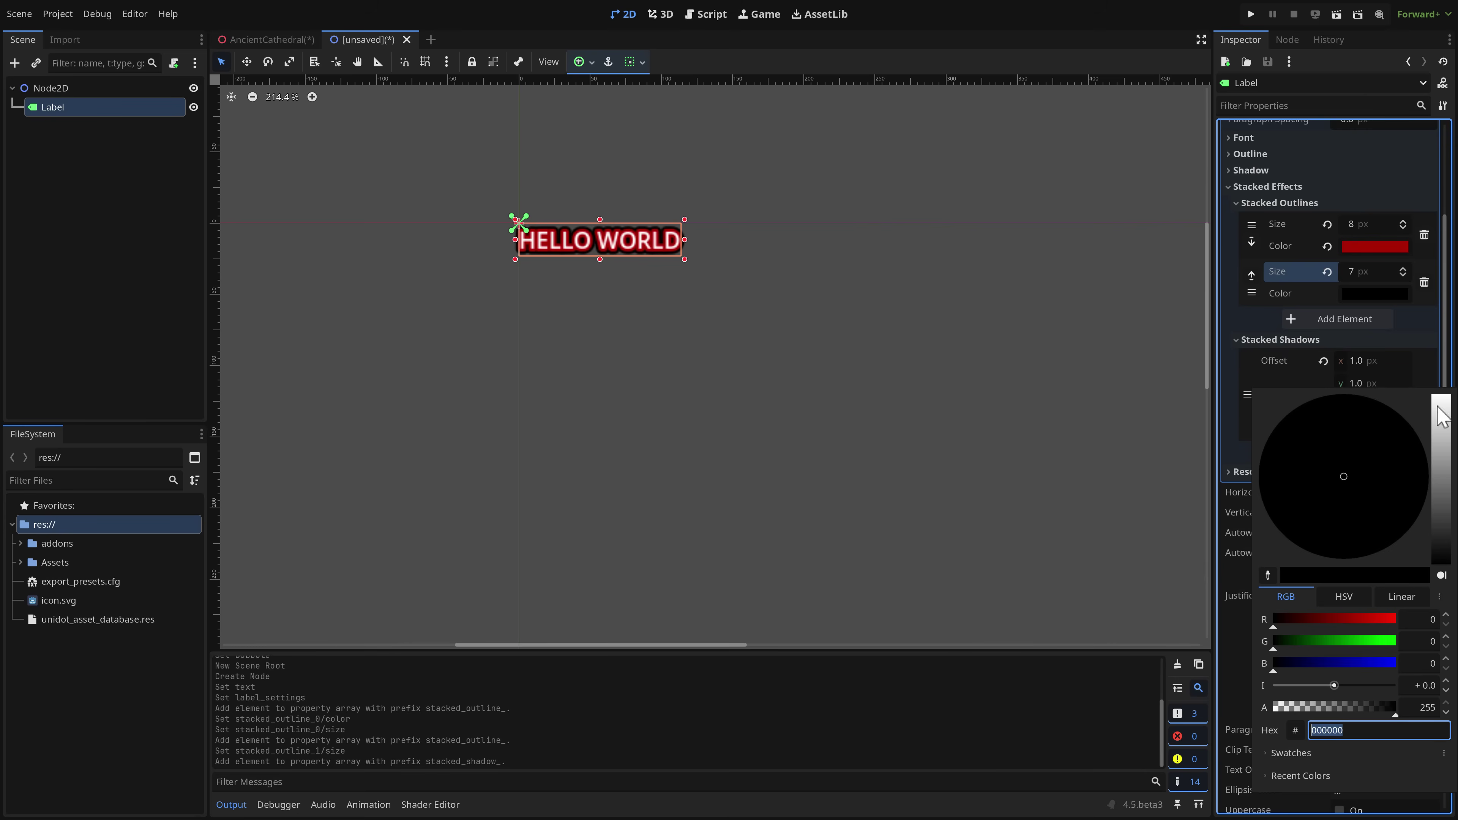
drag(1441, 452, 1447, 516)
drag(1332, 459, 1353, 416)
click(1246, 454)
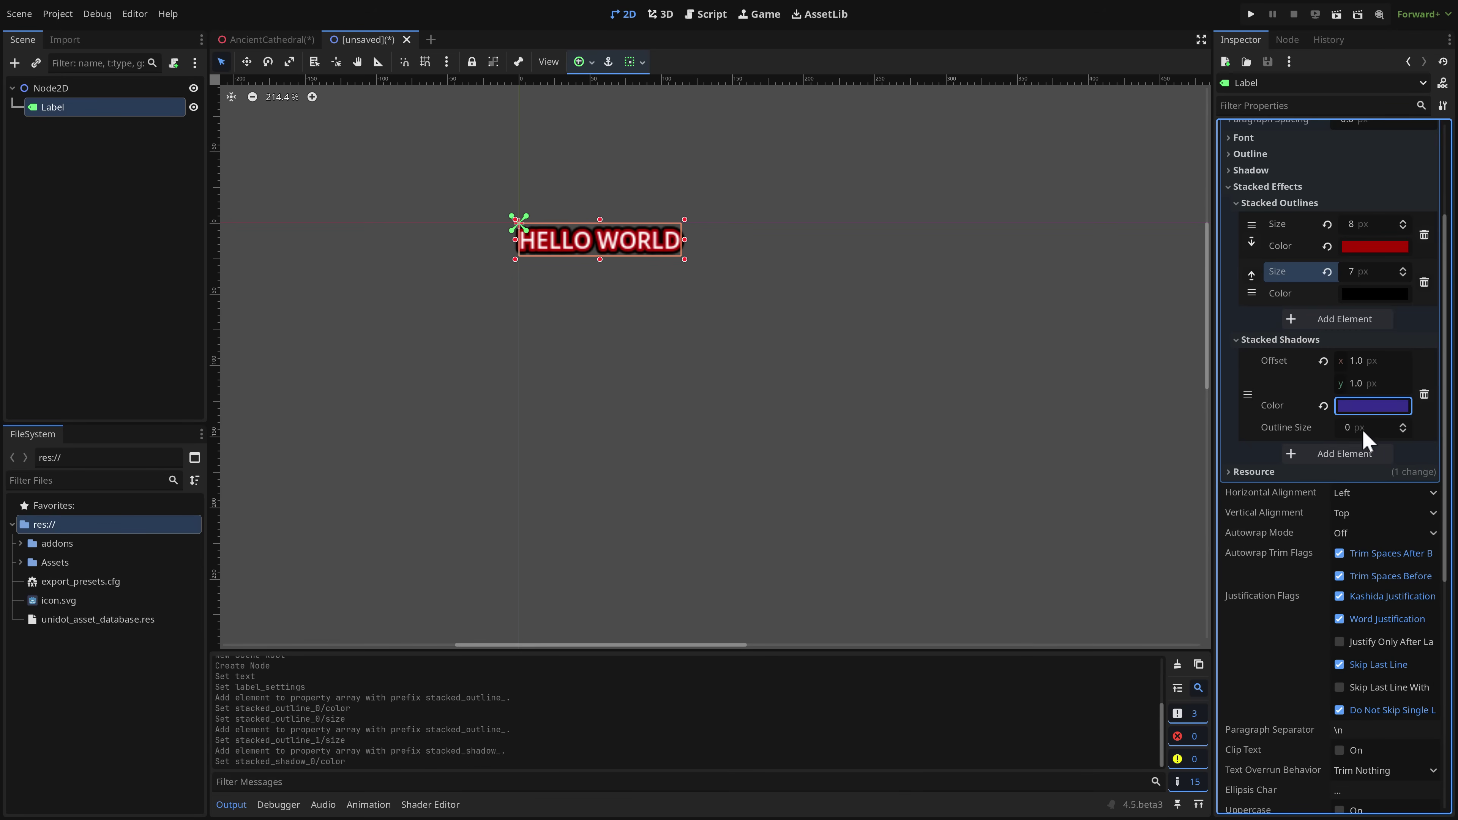
- Set the stacked shadow's outline size to 23 px and deselect the label in the viewport
click(1404, 426)
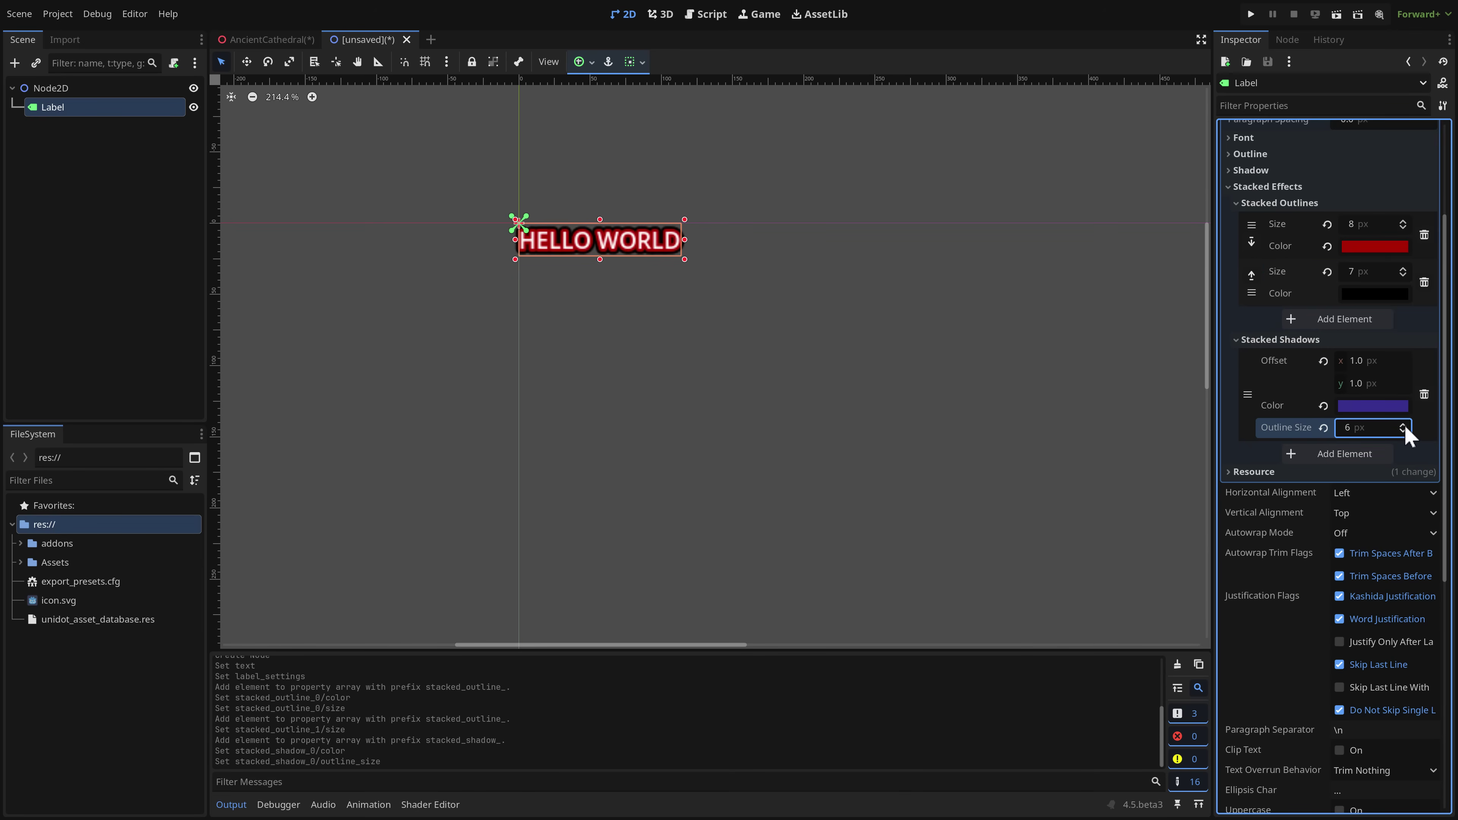
click(1404, 426)
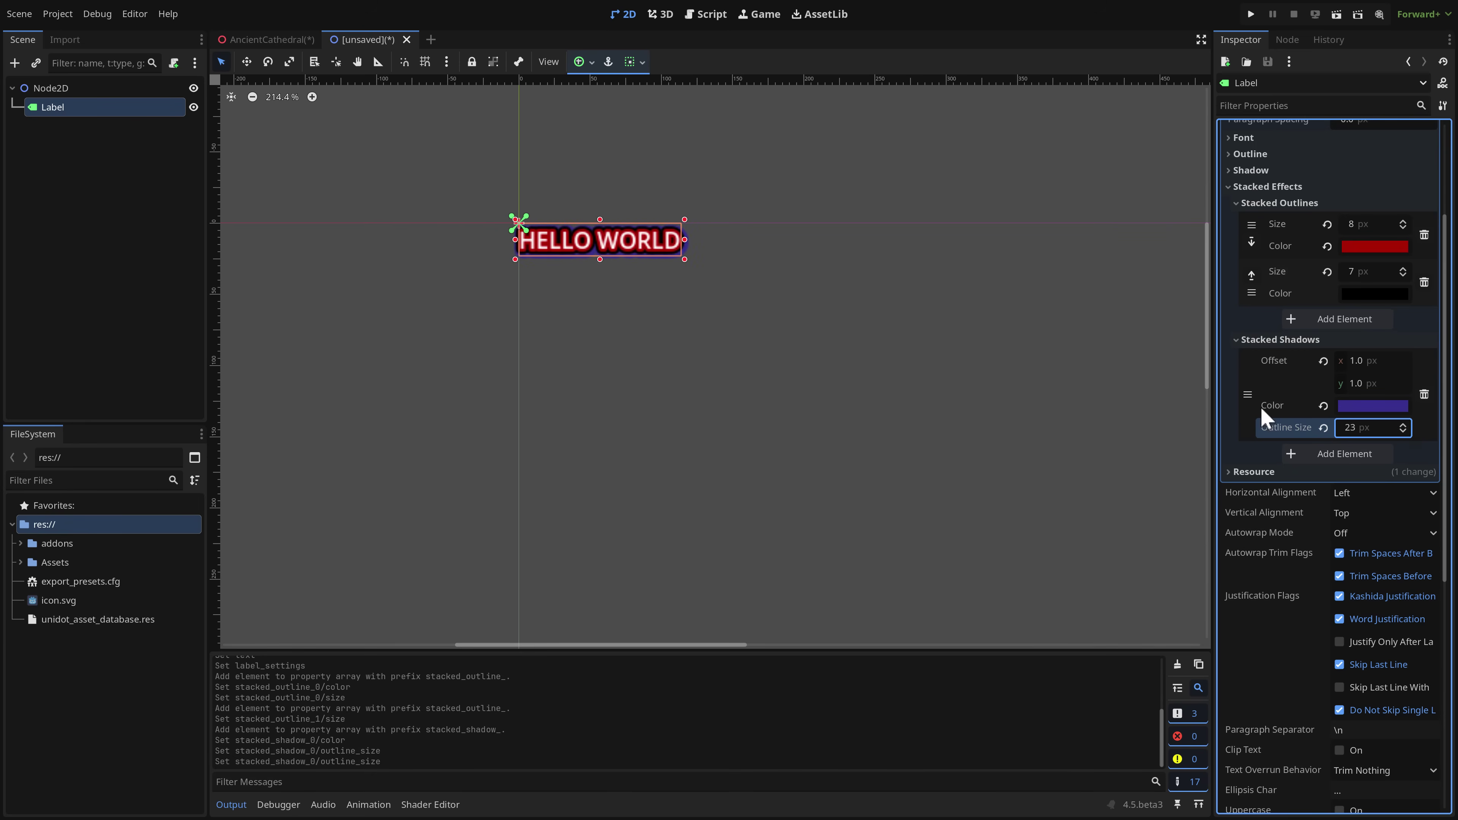
click(627, 266)
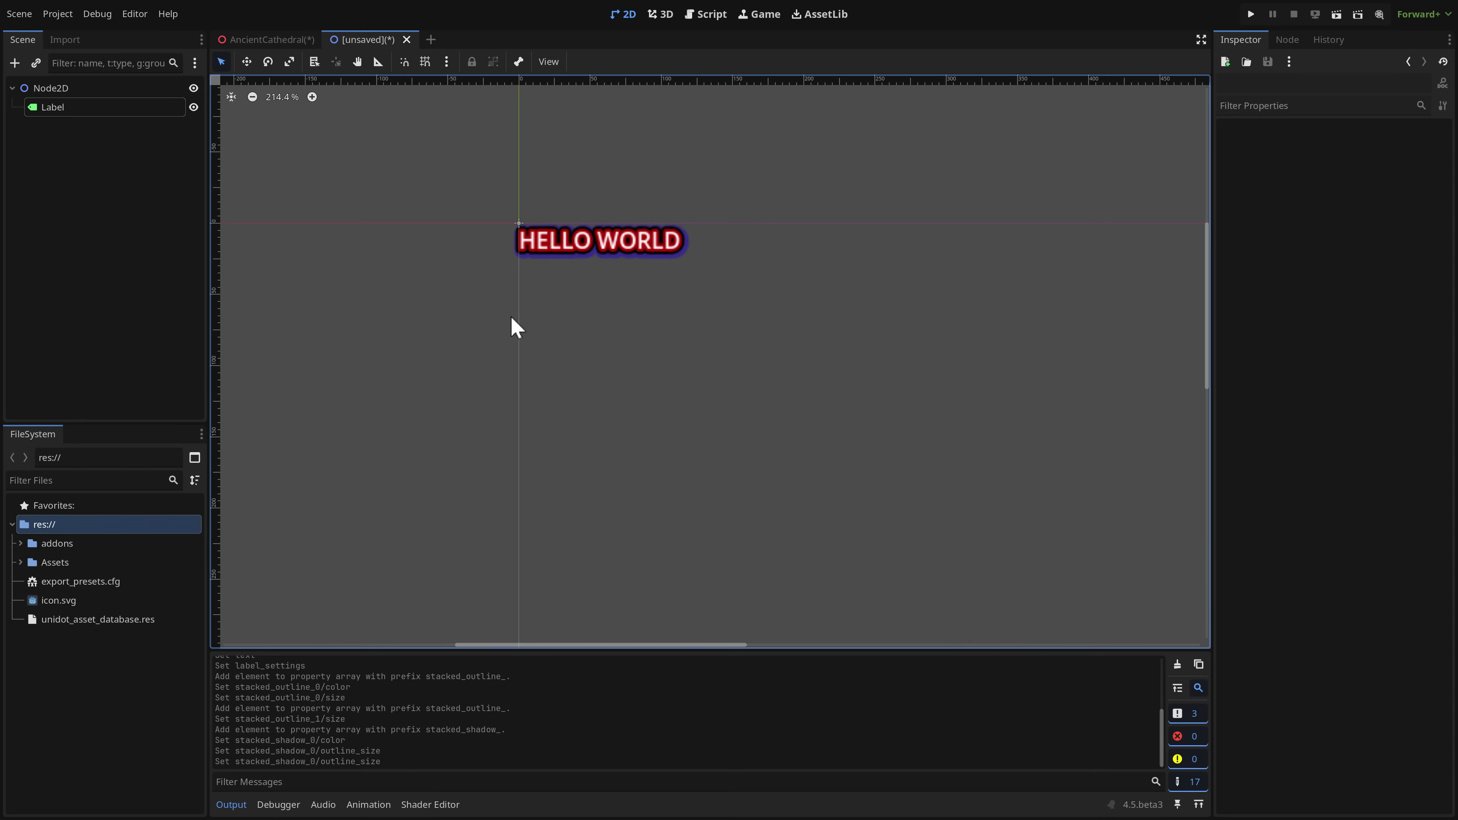
- Delete the Label node from the scene
click(76, 109)
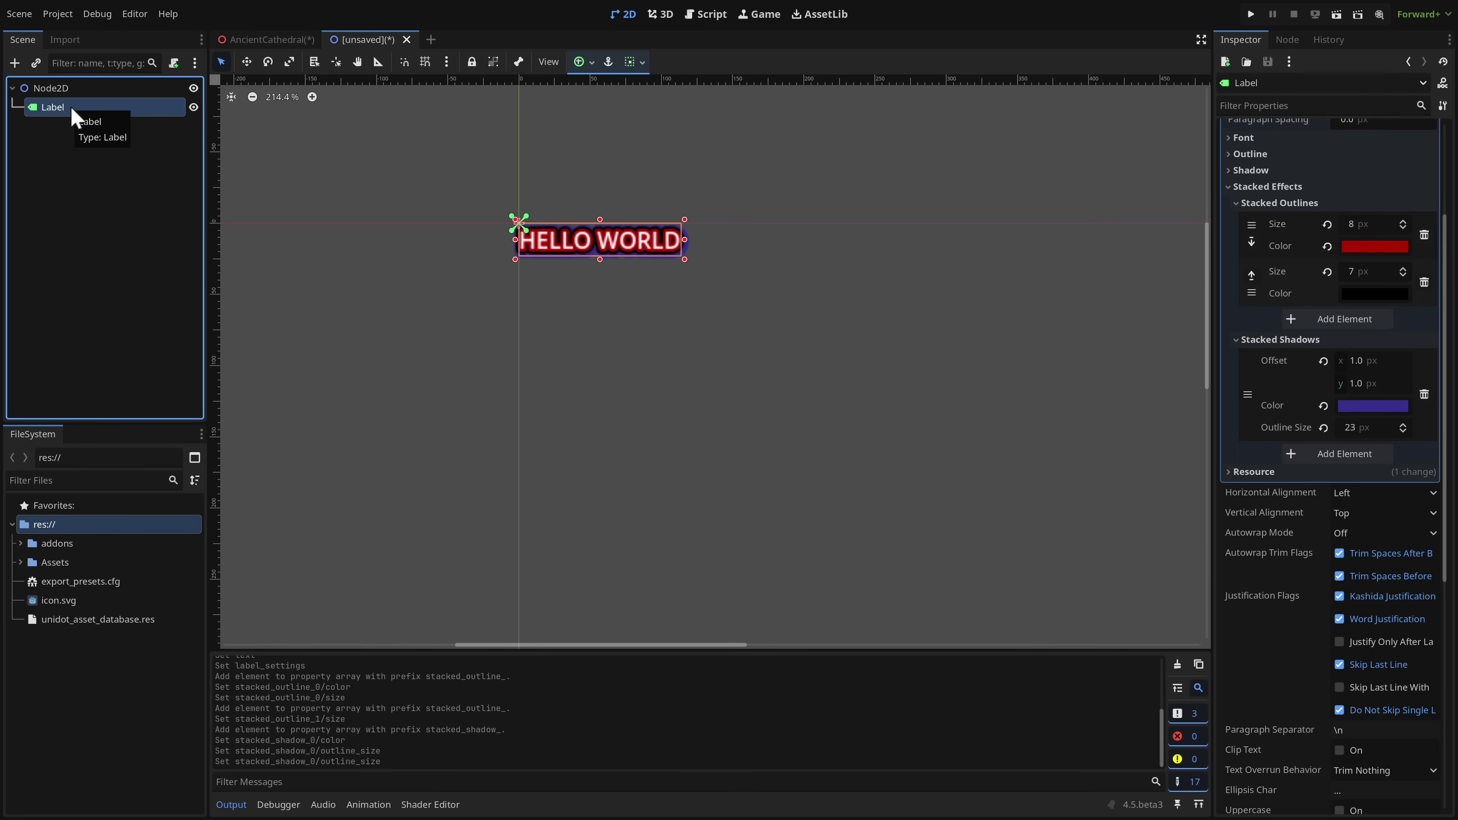
key(Delete)
key(Return)
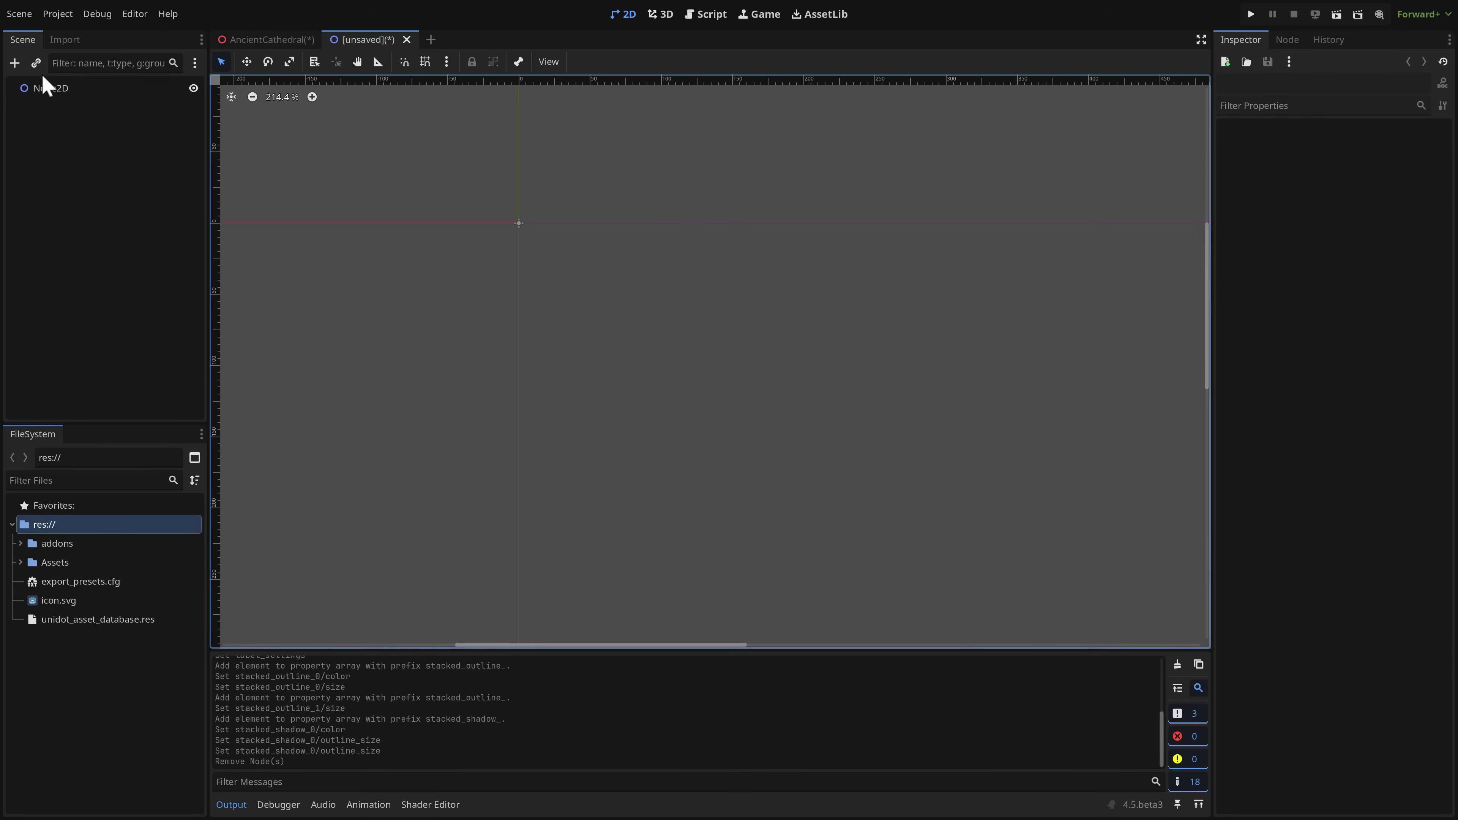
- Add a TileMapLayer node as a child of Node2D
click(17, 88)
click(15, 63)
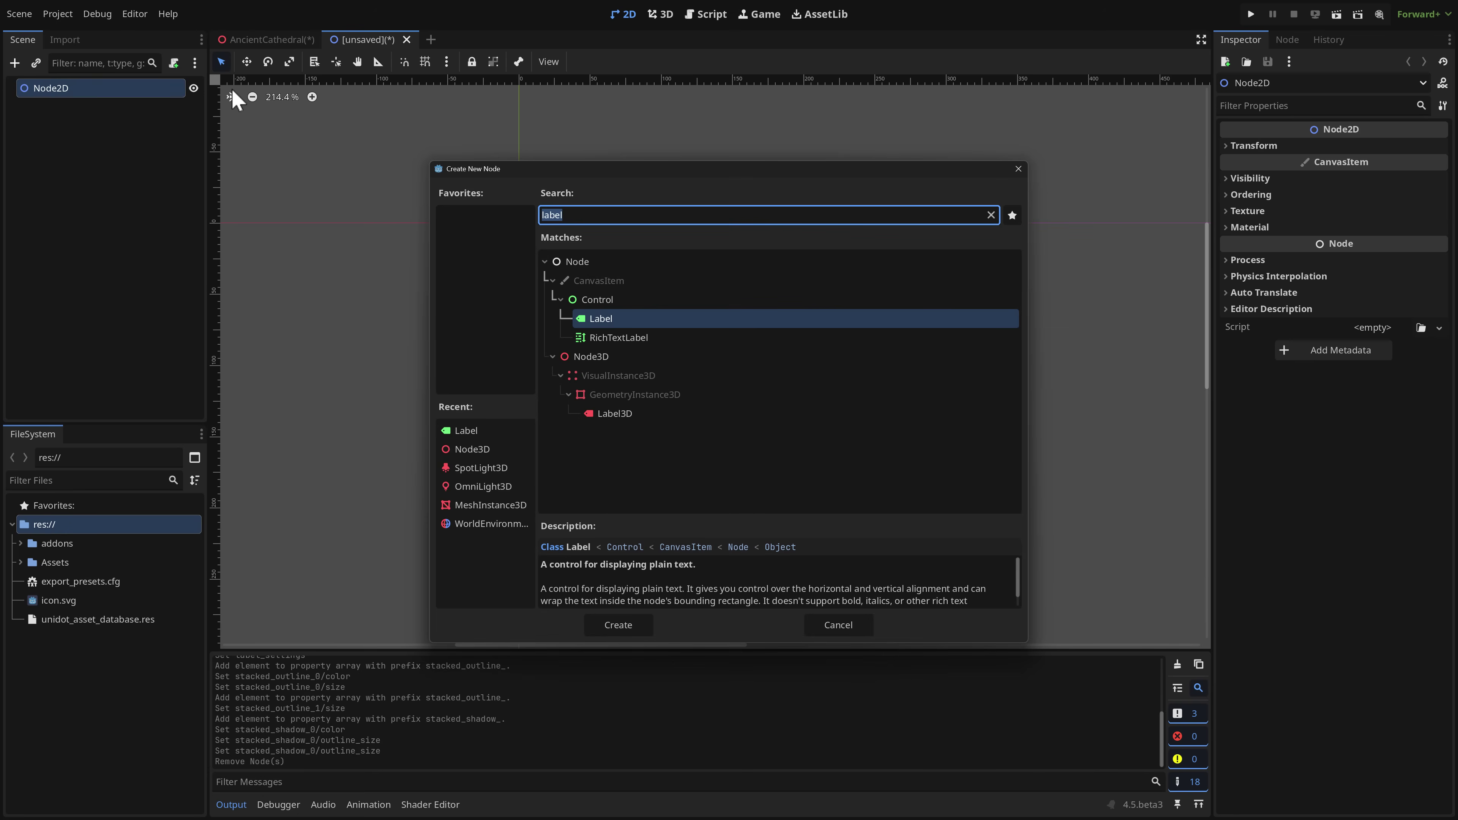
text(tilem)
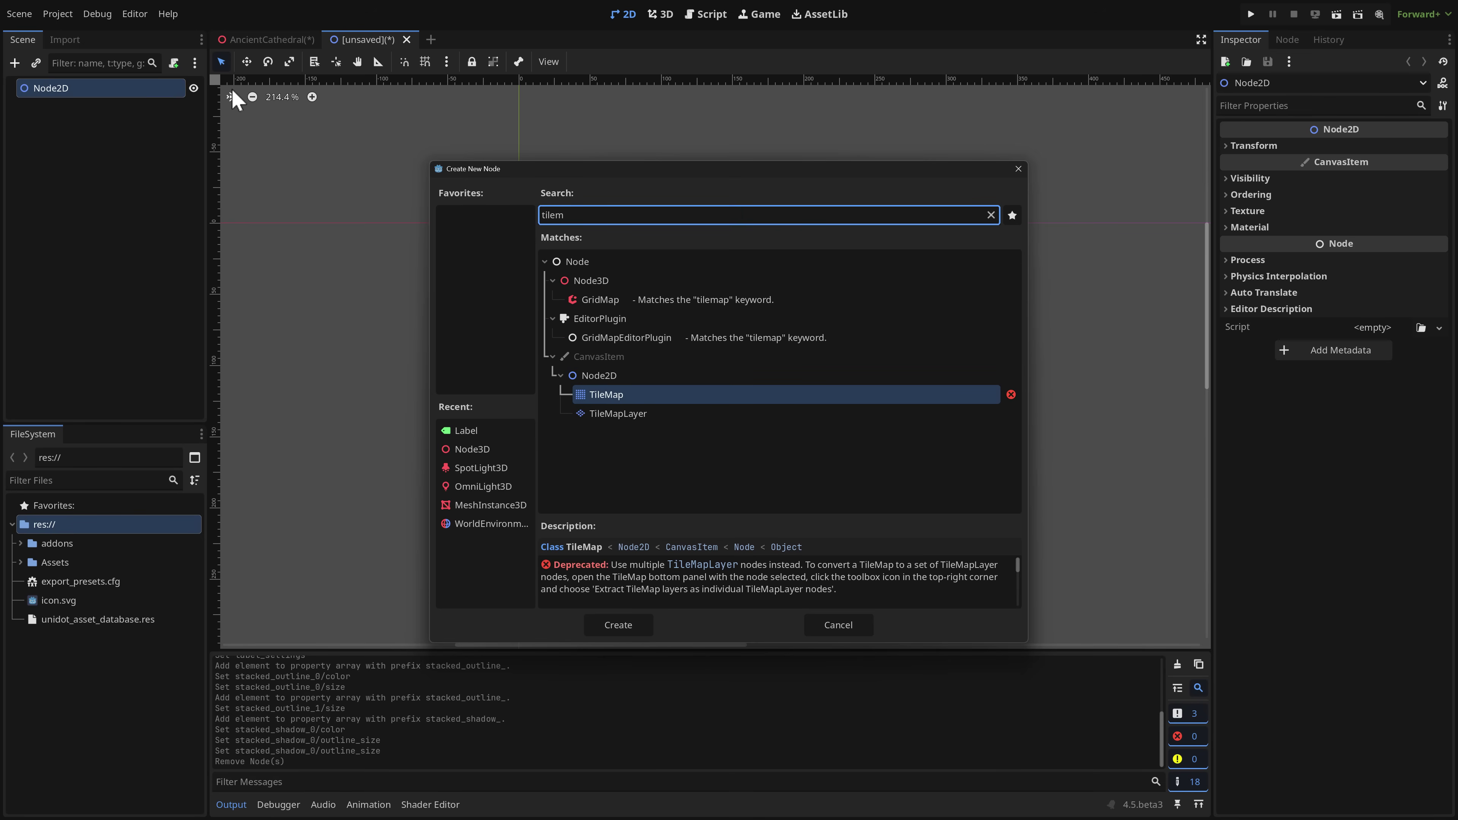
key(Down)
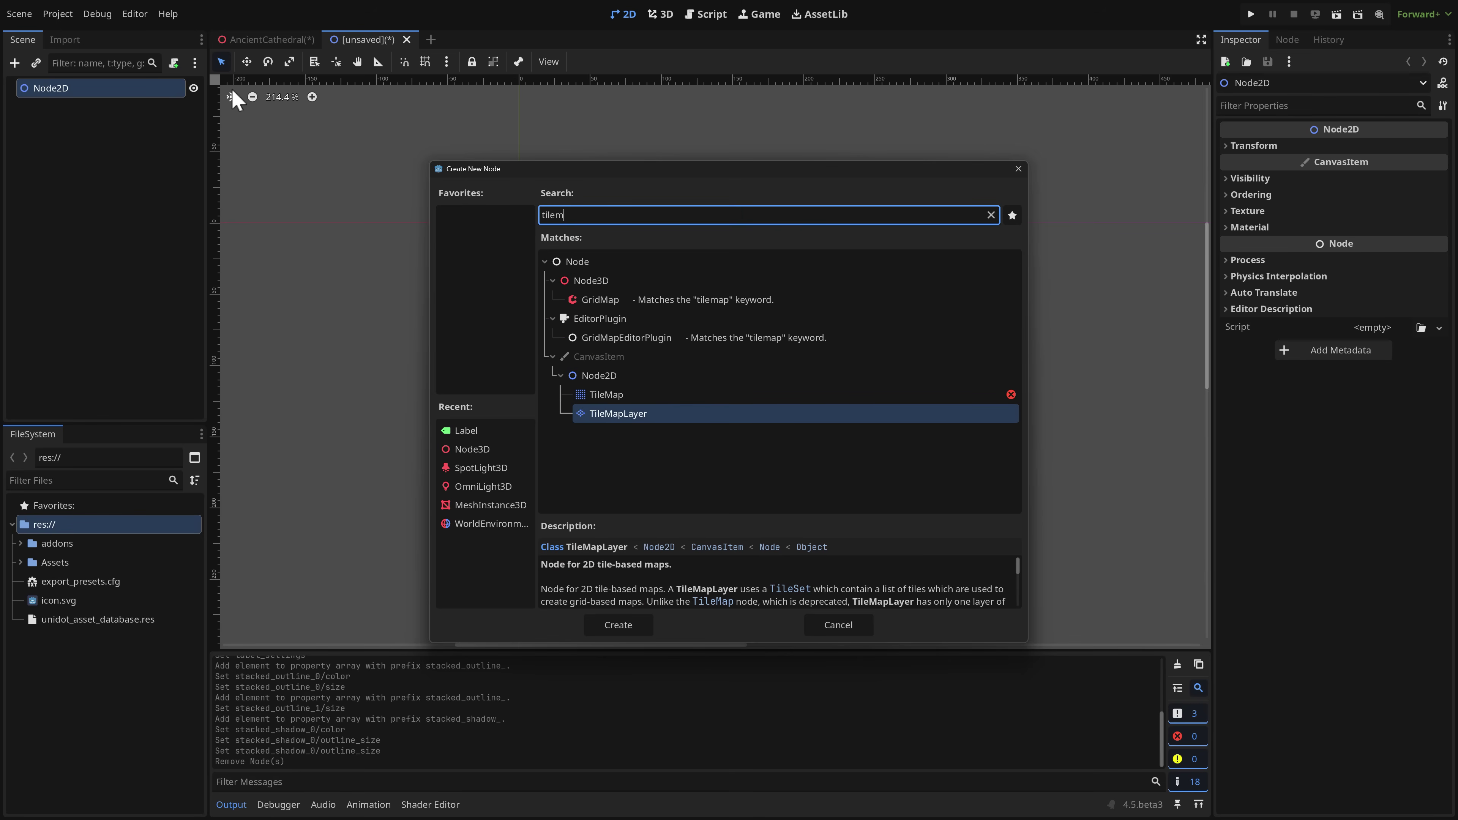
key(Return)
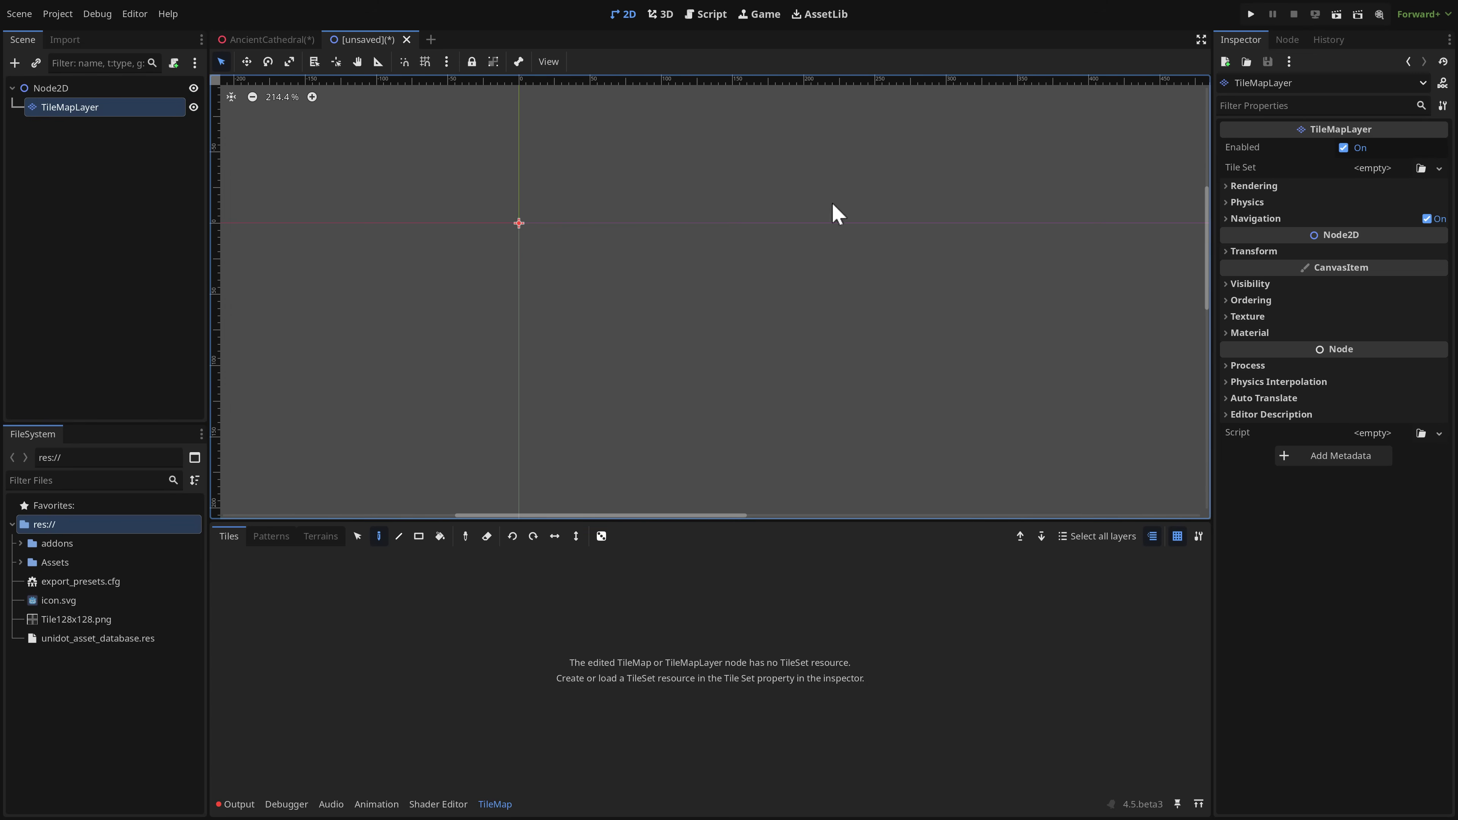
- Create a new TileSet for the TileMapLayer and set its tile size to 128 by 128 px
click(1394, 172)
click(1389, 190)
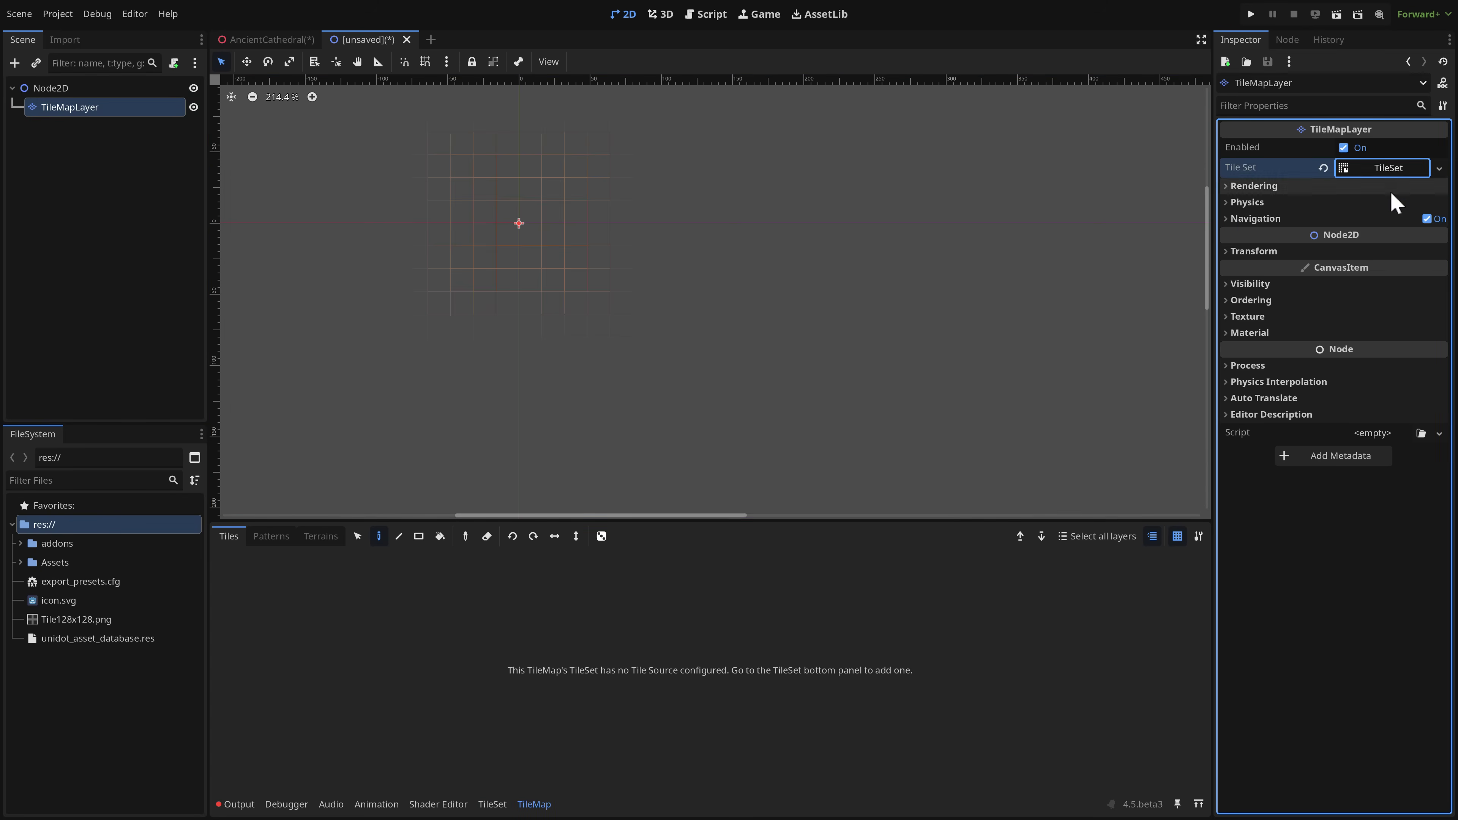
click(1389, 168)
click(1386, 253)
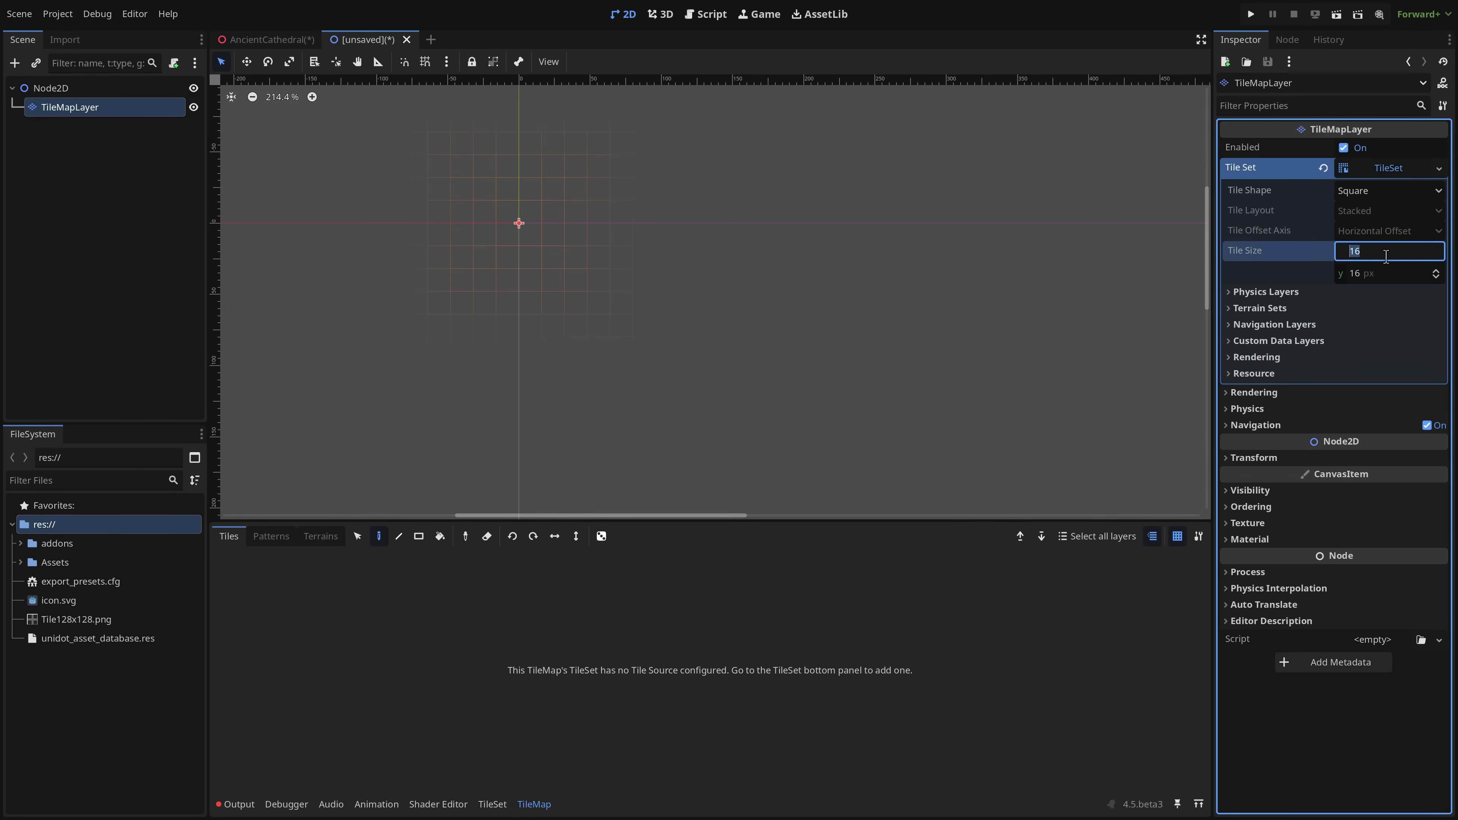
text(128)
key(Tab)
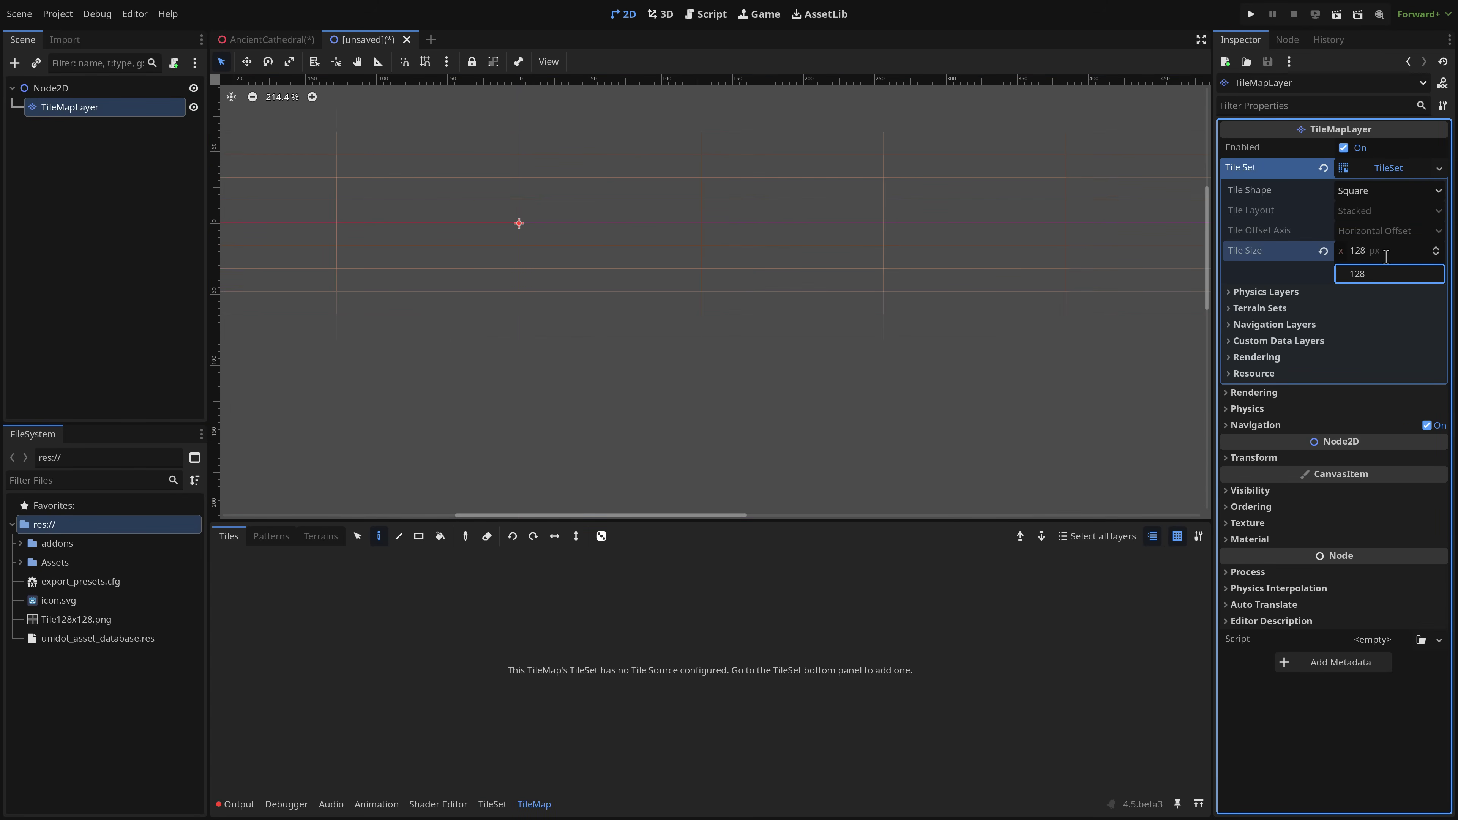
- Add a physics layer to the TileSet and set the TileMapLayer's collision visibility mode to Force Show
click(1242, 293)
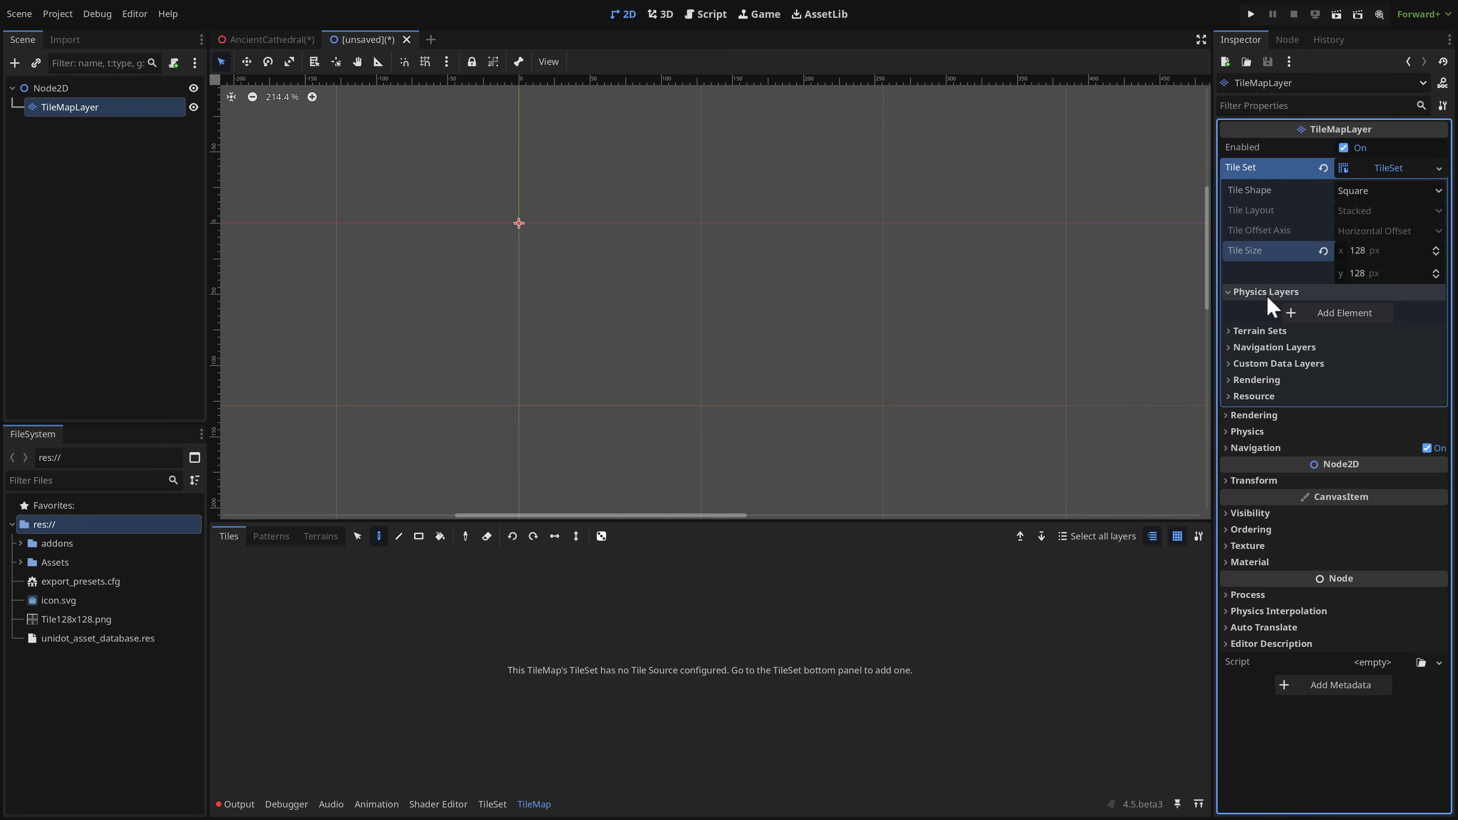
click(1308, 314)
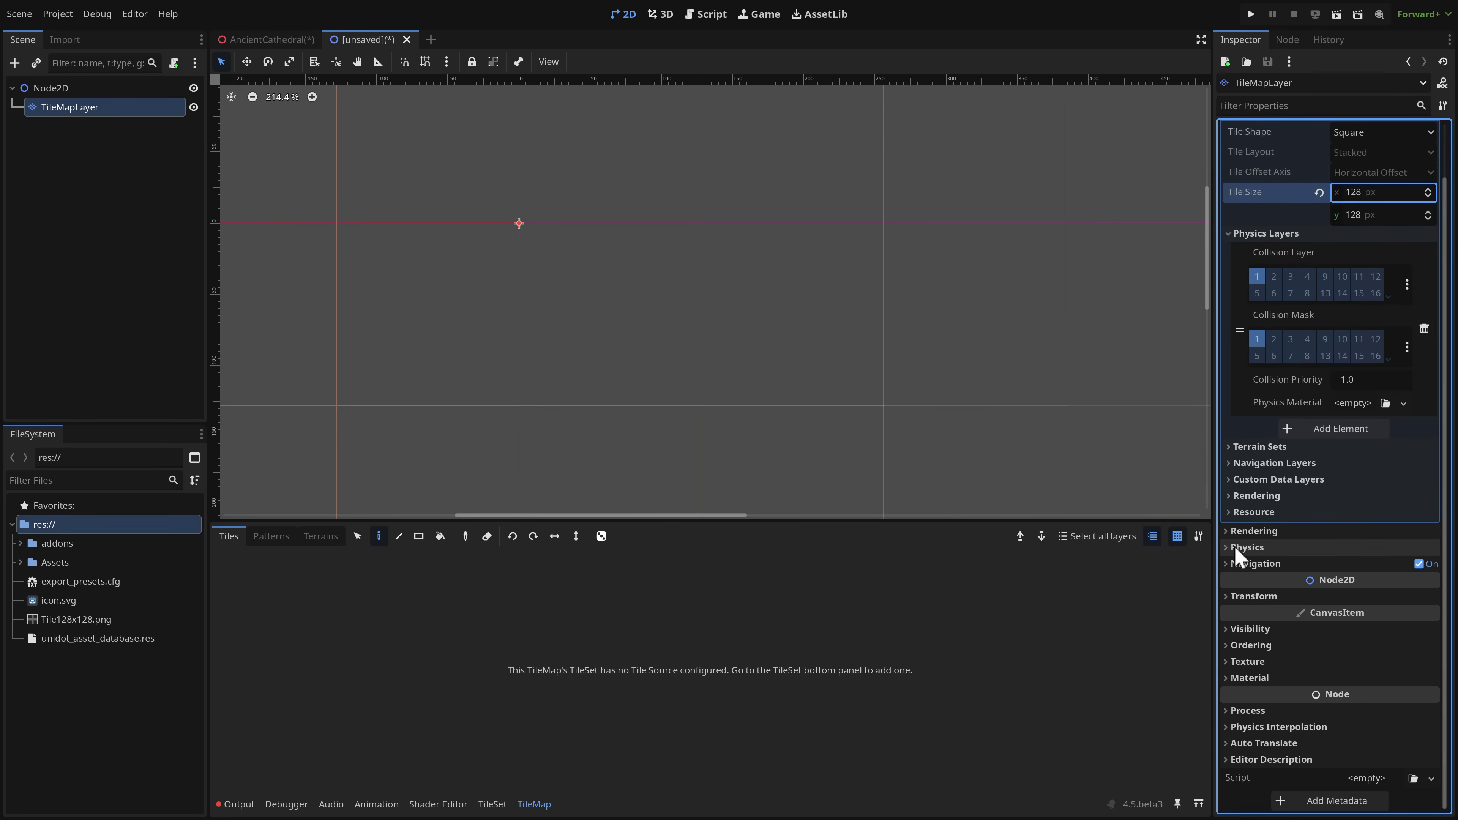
click(1280, 605)
scroll(1284, 550, down, 3)
click(1360, 526)
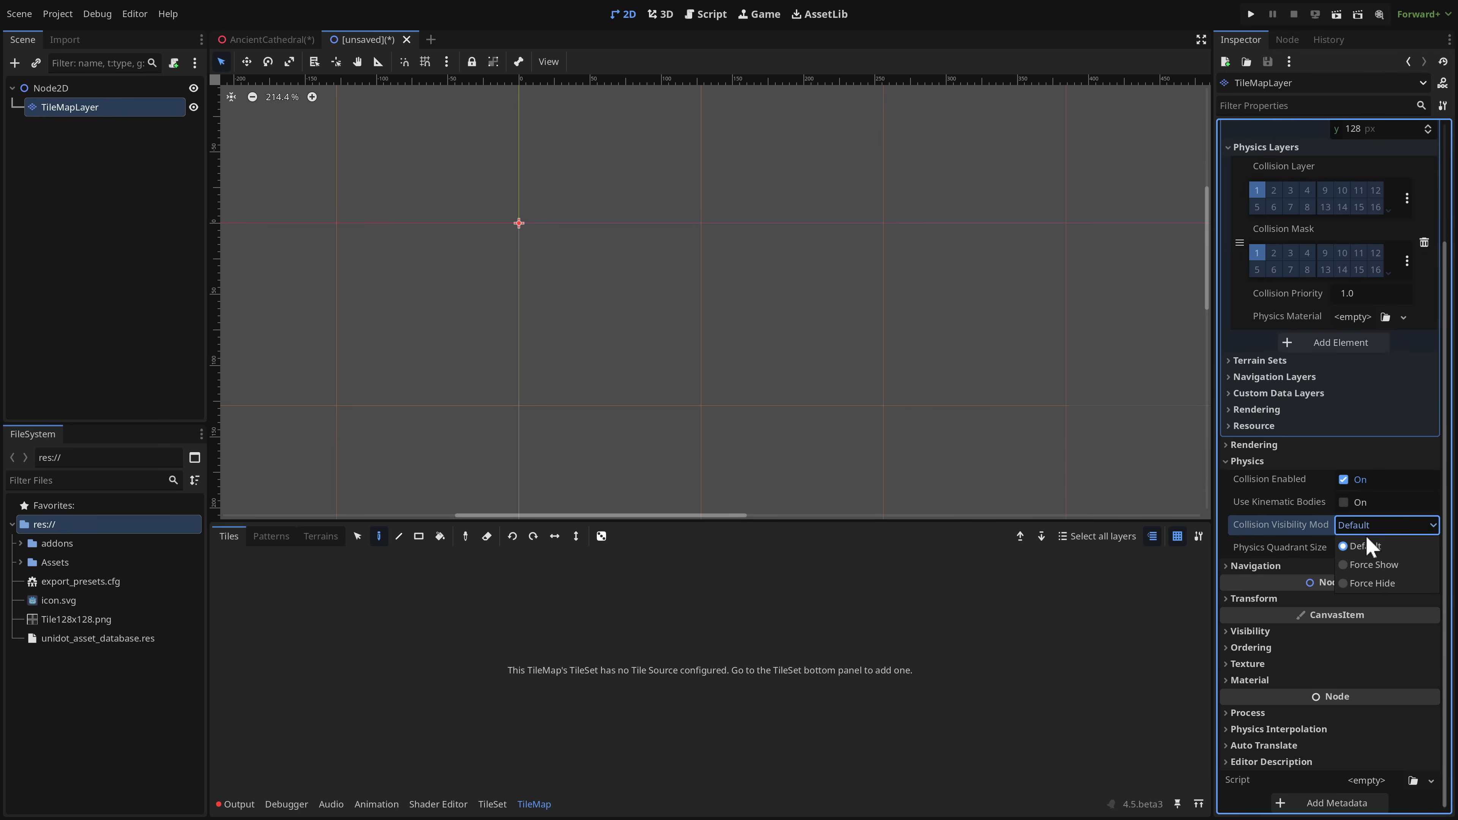
click(1371, 564)
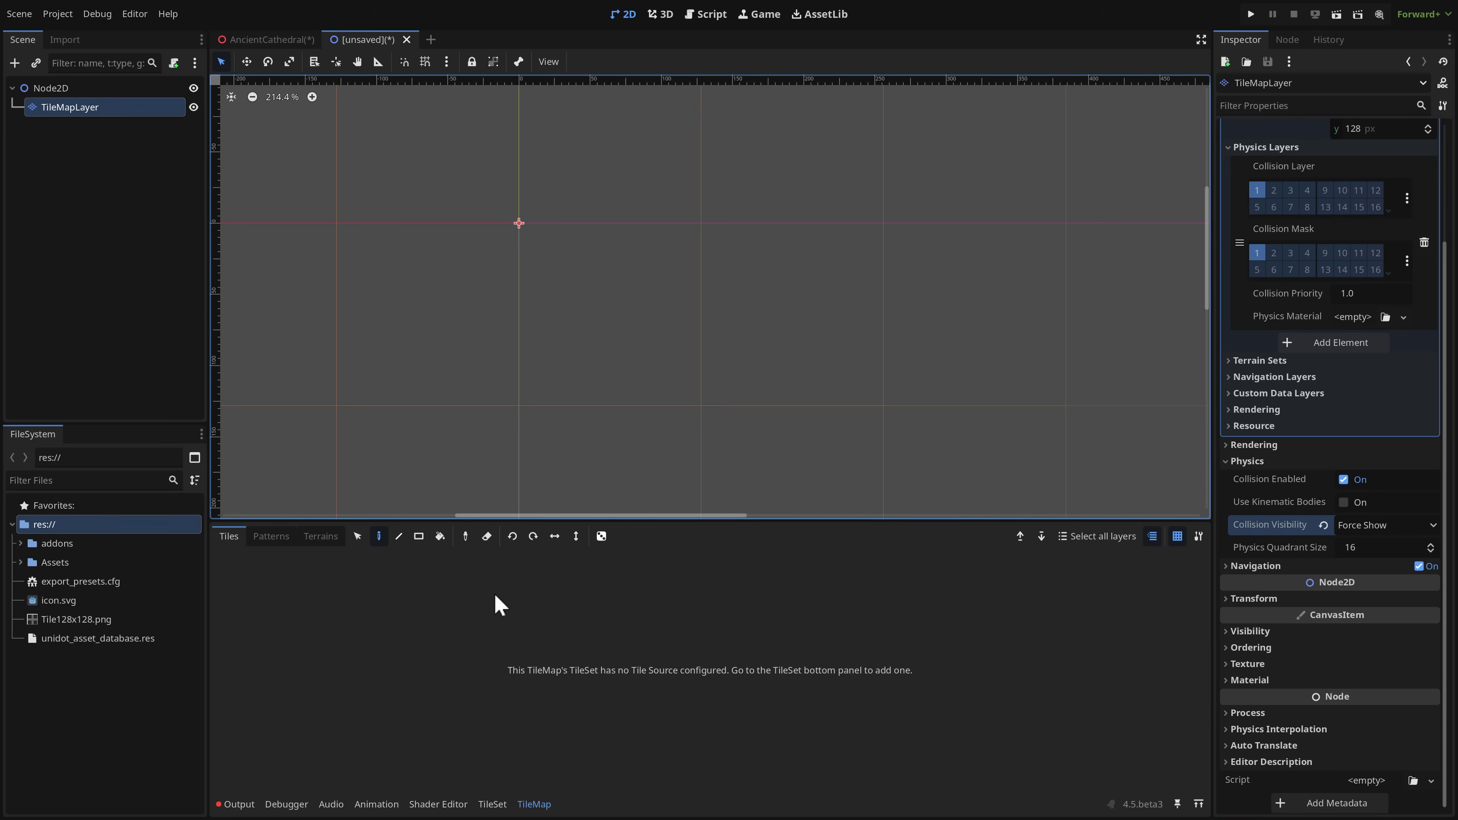
- Add an atlas source using Tile128x128.png to the TileSet and let its tiles be created automatically
click(491, 803)
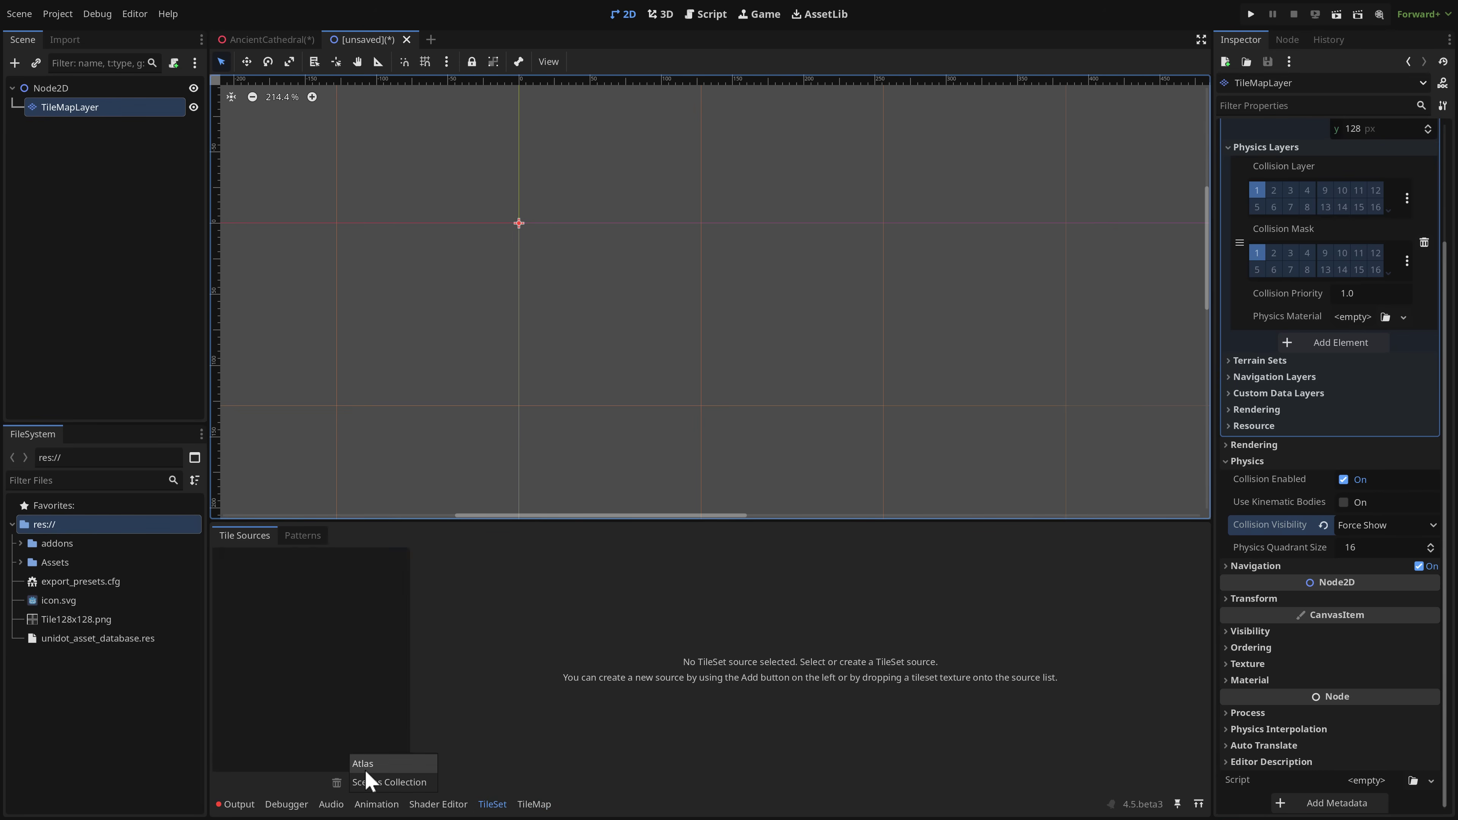
click(365, 776)
double_click(728, 262)
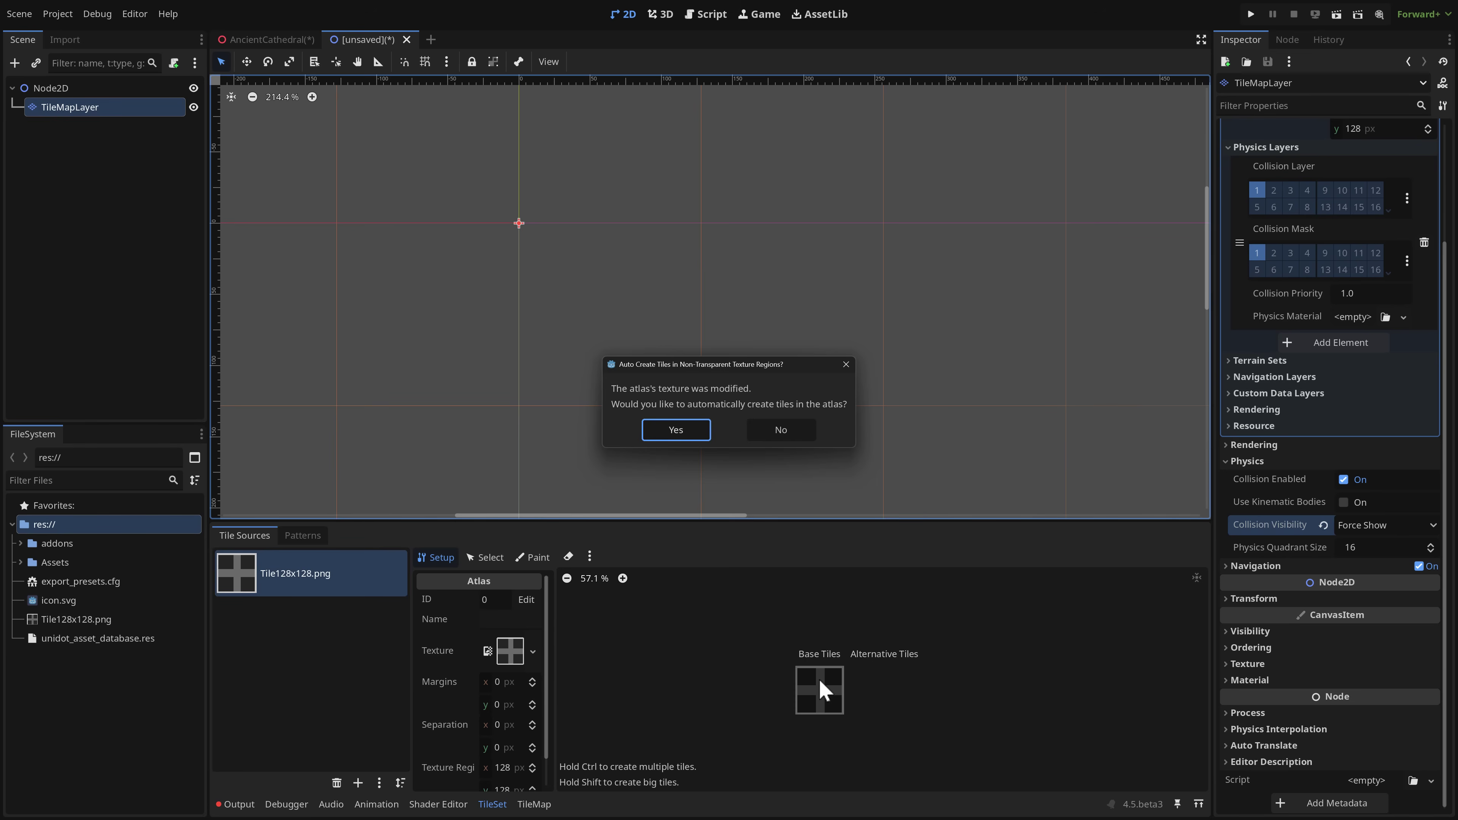
click(682, 432)
- Draw a square collision polygon on physics layer 0 covering the whole atlas tile, moving its upper-left point onto the tile corner
click(485, 558)
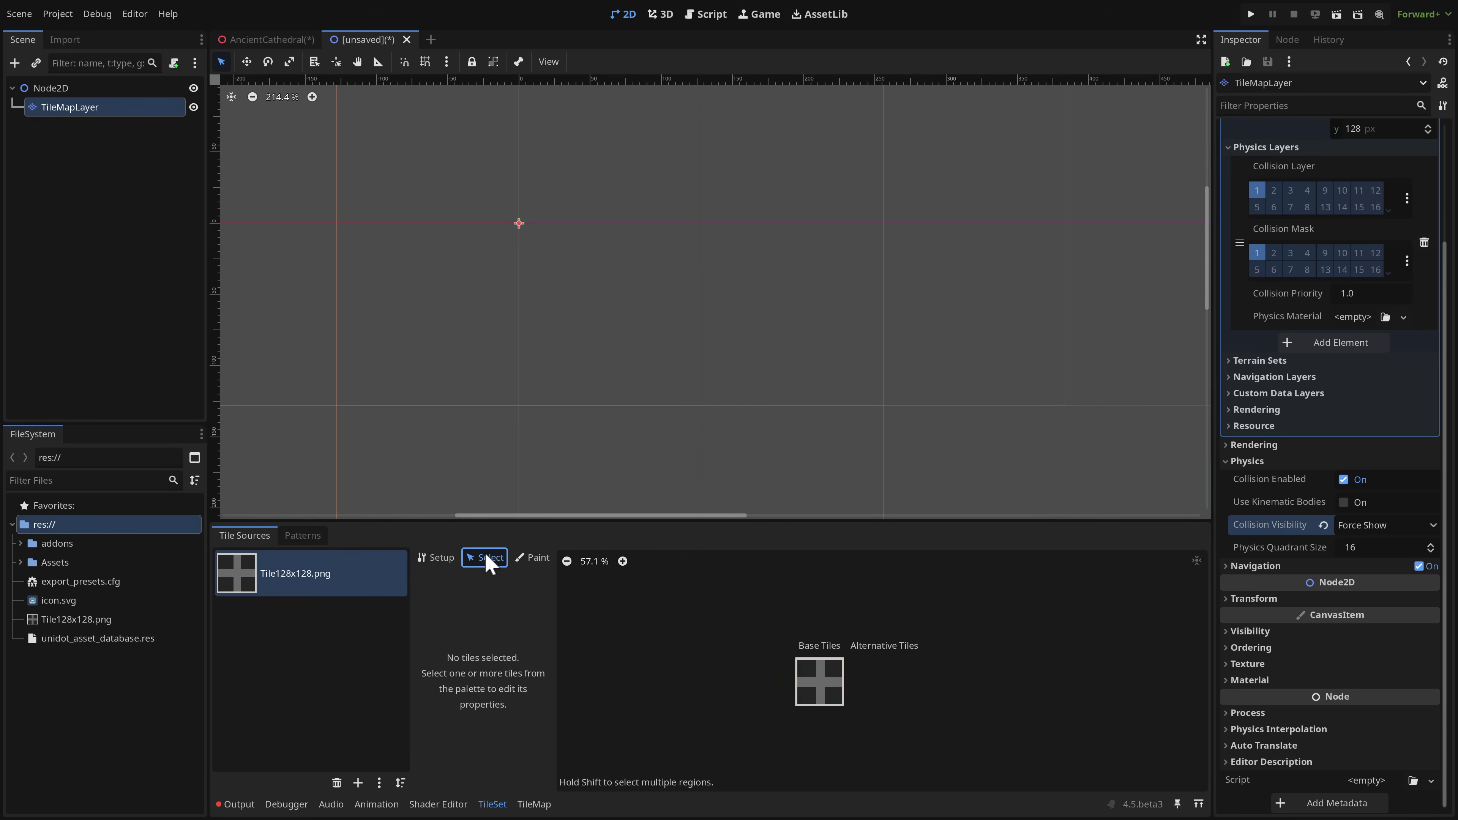
click(801, 684)
scroll(487, 723, down, 5)
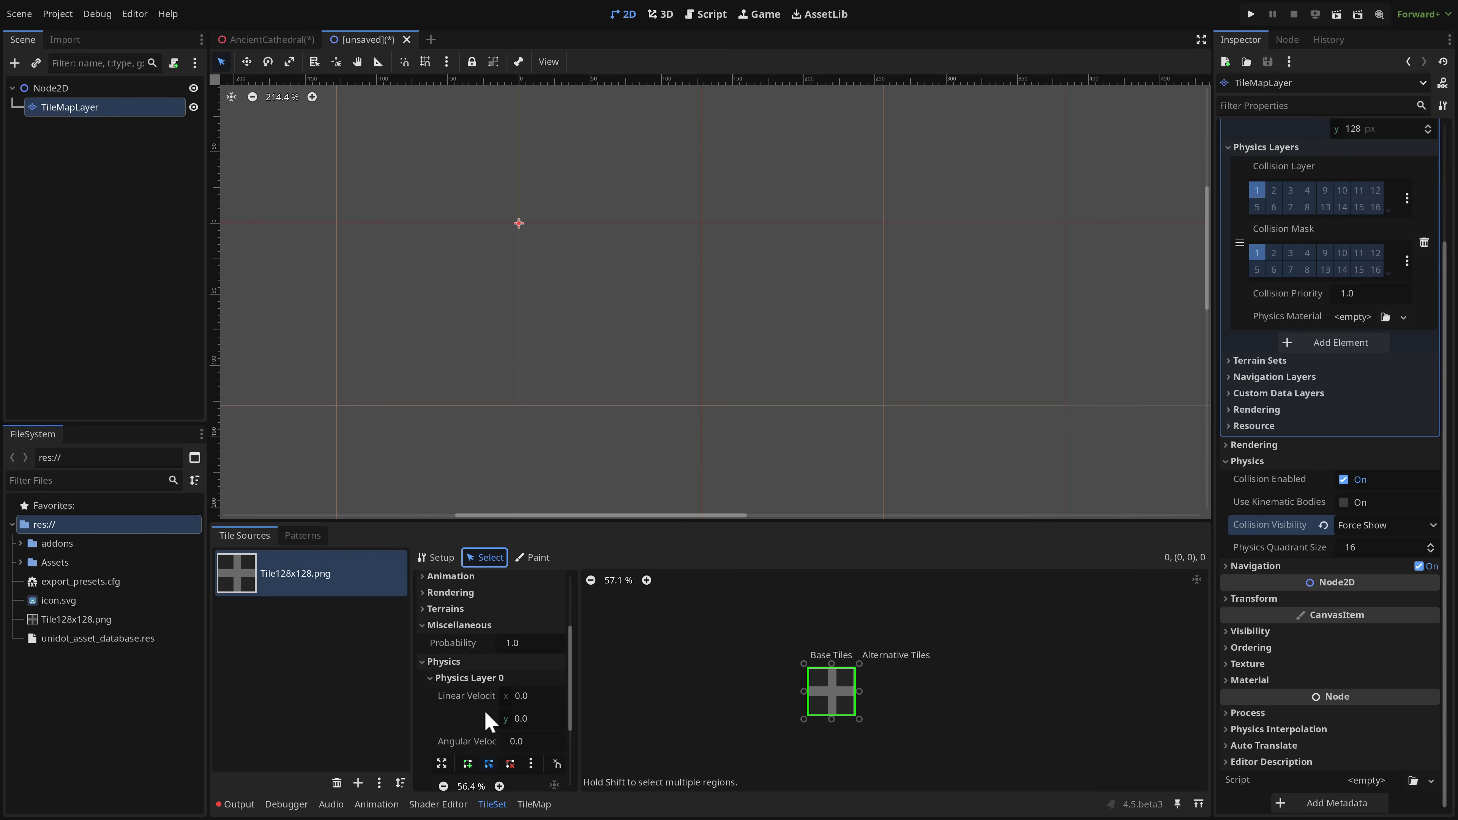
scroll(488, 722, down, 2)
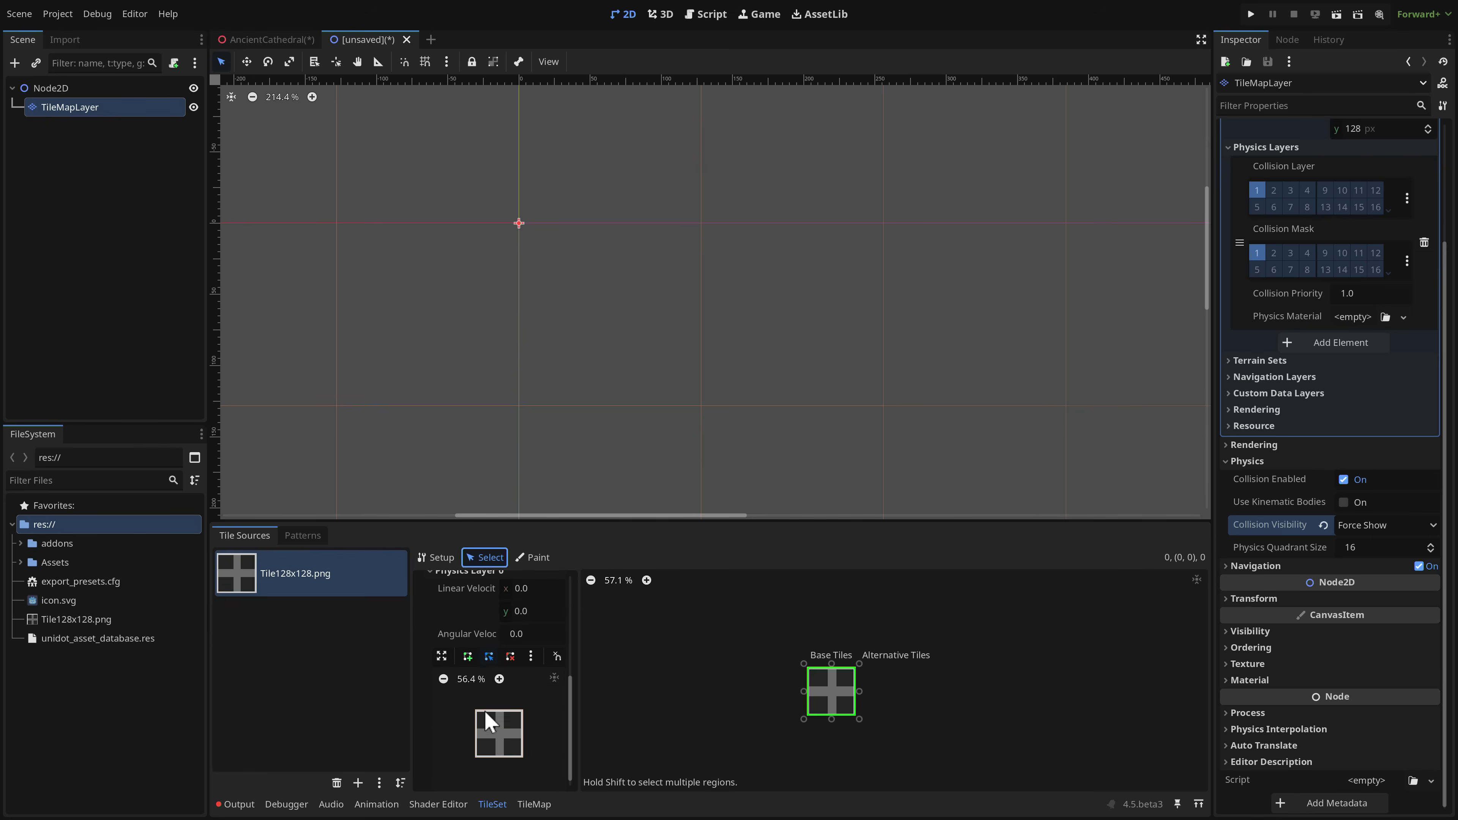
click(468, 656)
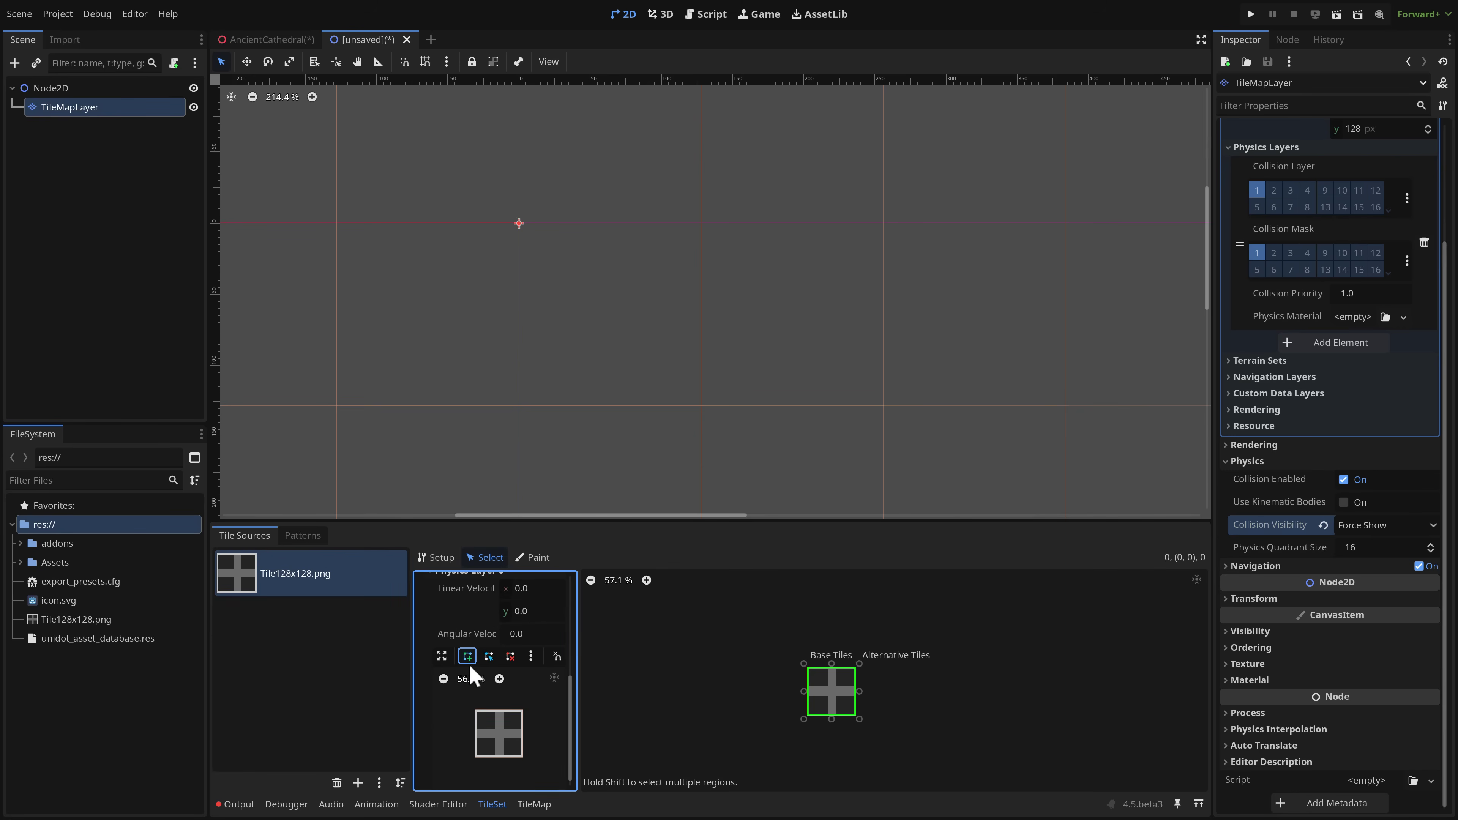
click(476, 711)
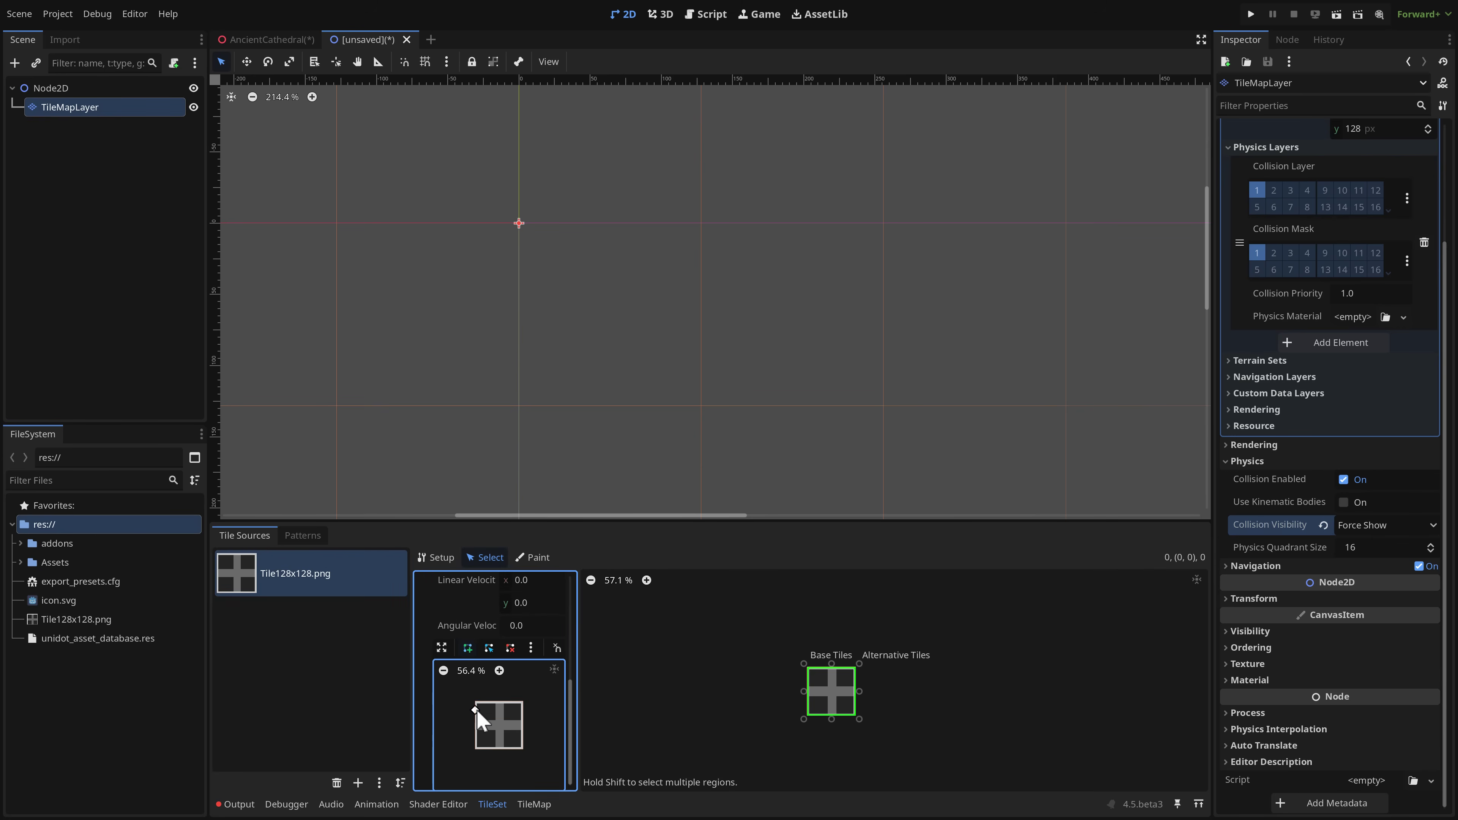
click(523, 702)
click(523, 749)
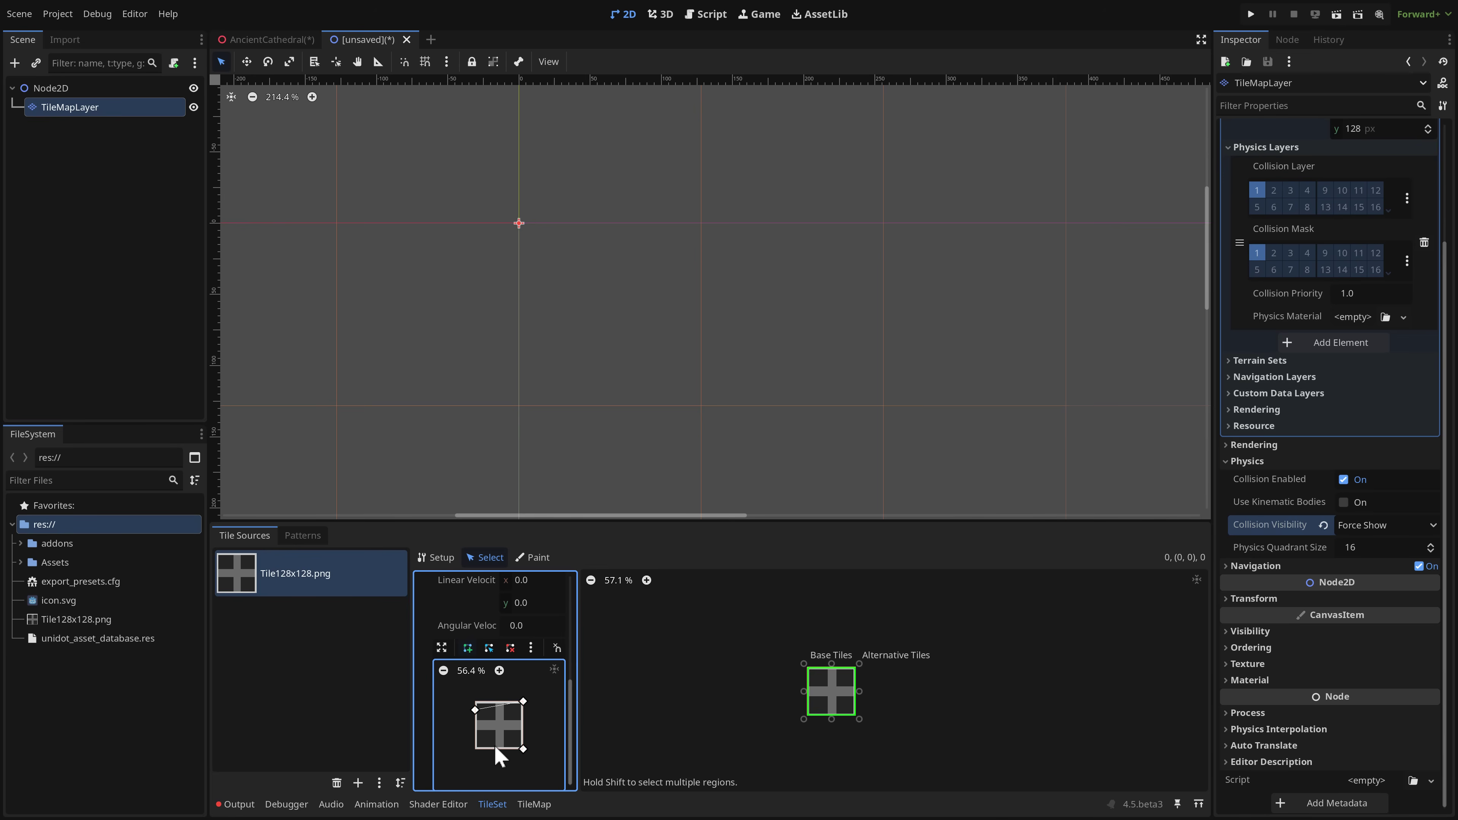
click(475, 749)
click(475, 710)
drag(475, 711, 475, 704)
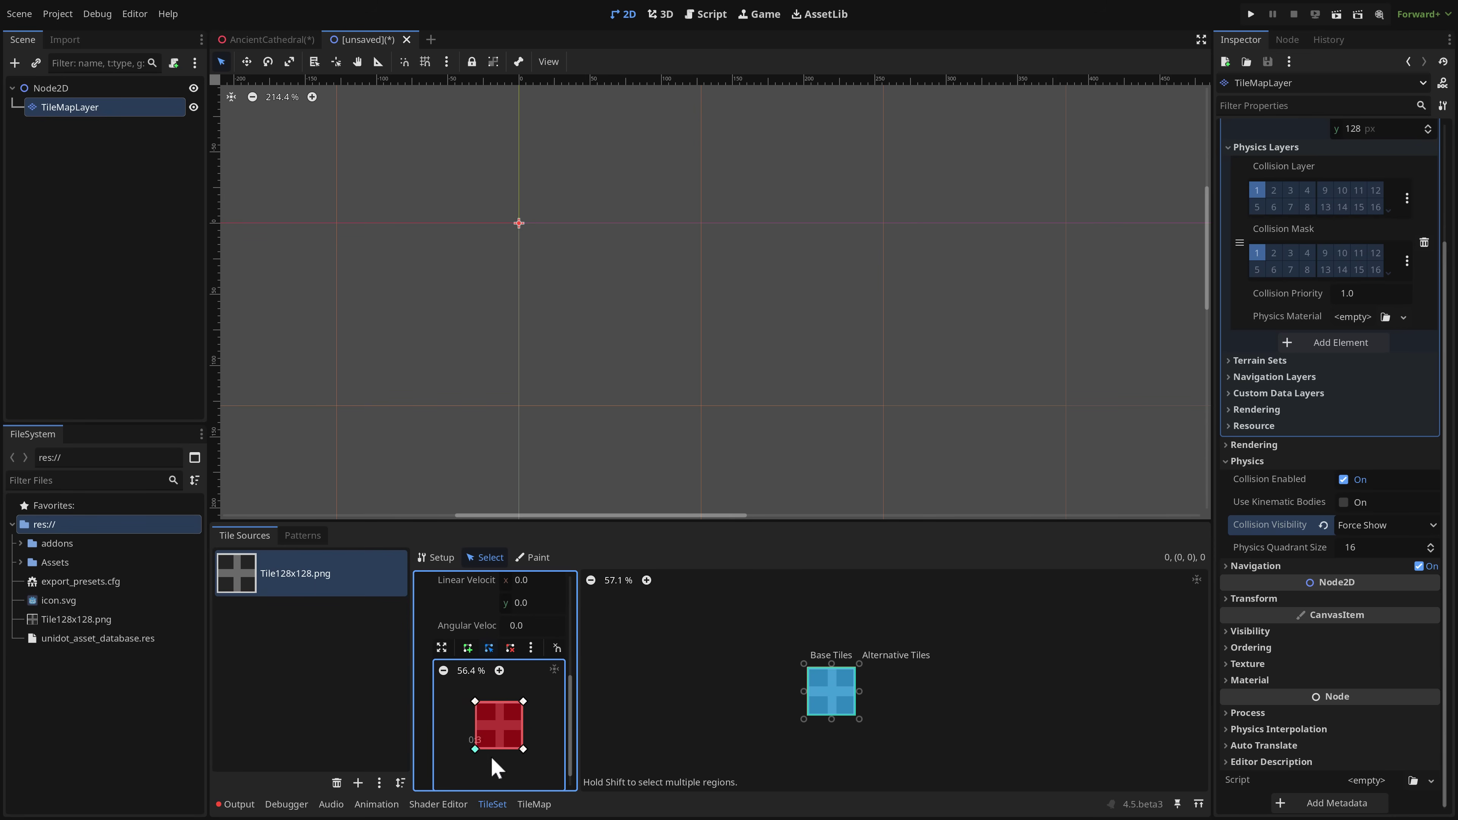
- Paint a row of three tiles starting at the origin and one tile beneath the middle one
click(530, 804)
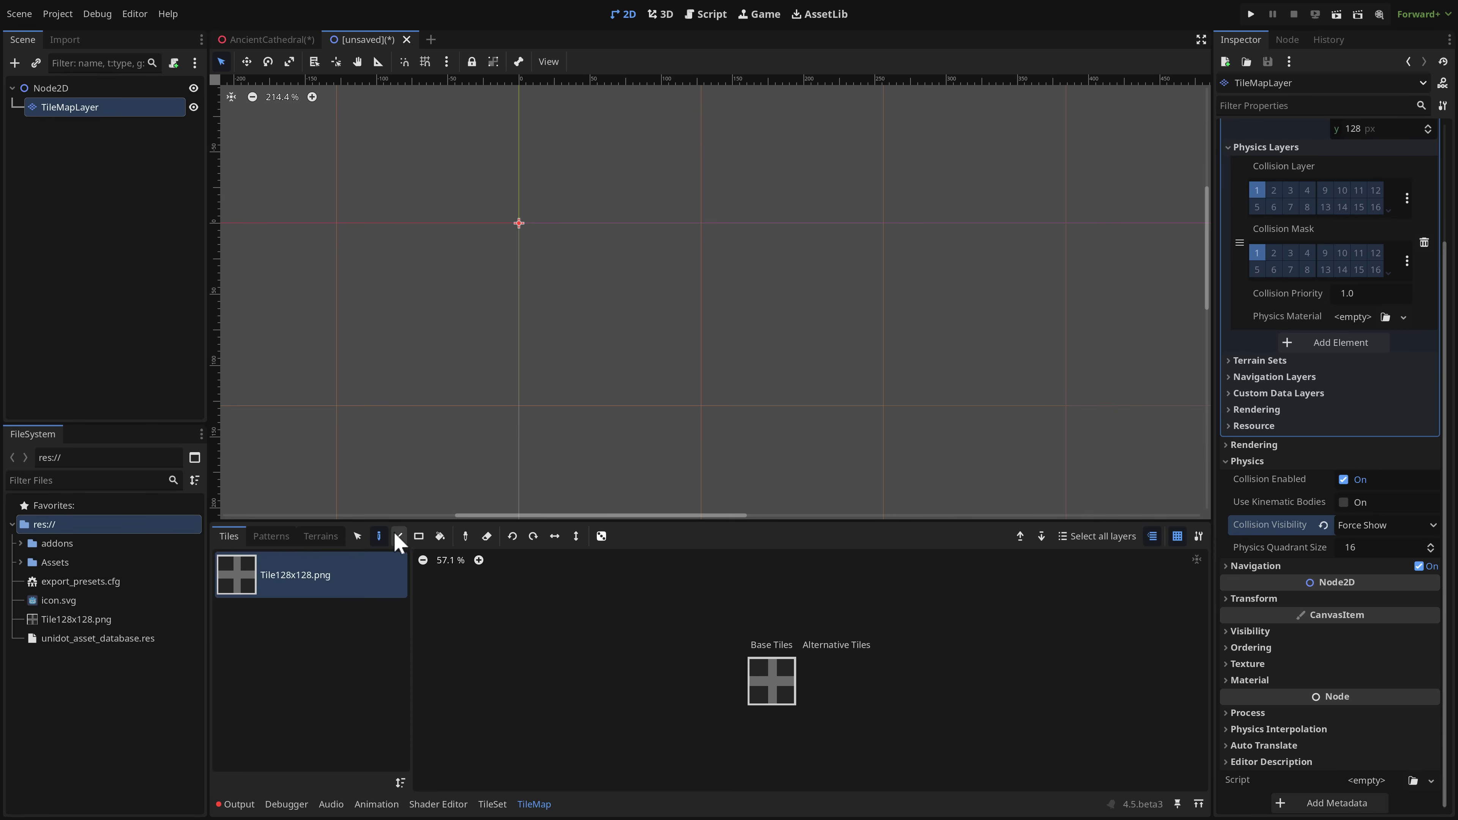
scroll(575, 348, down, 10)
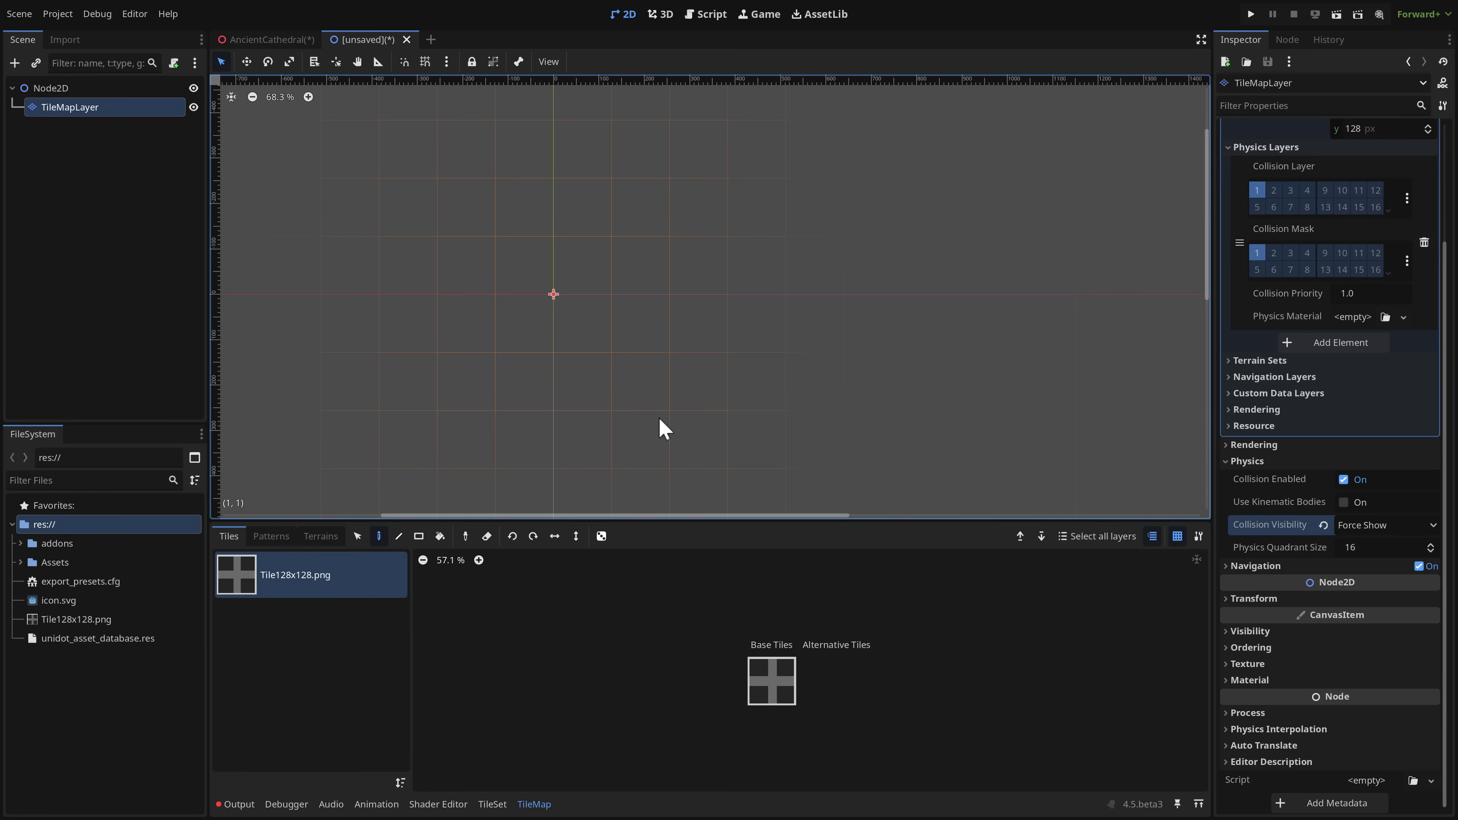
click(776, 685)
drag(579, 316, 721, 330)
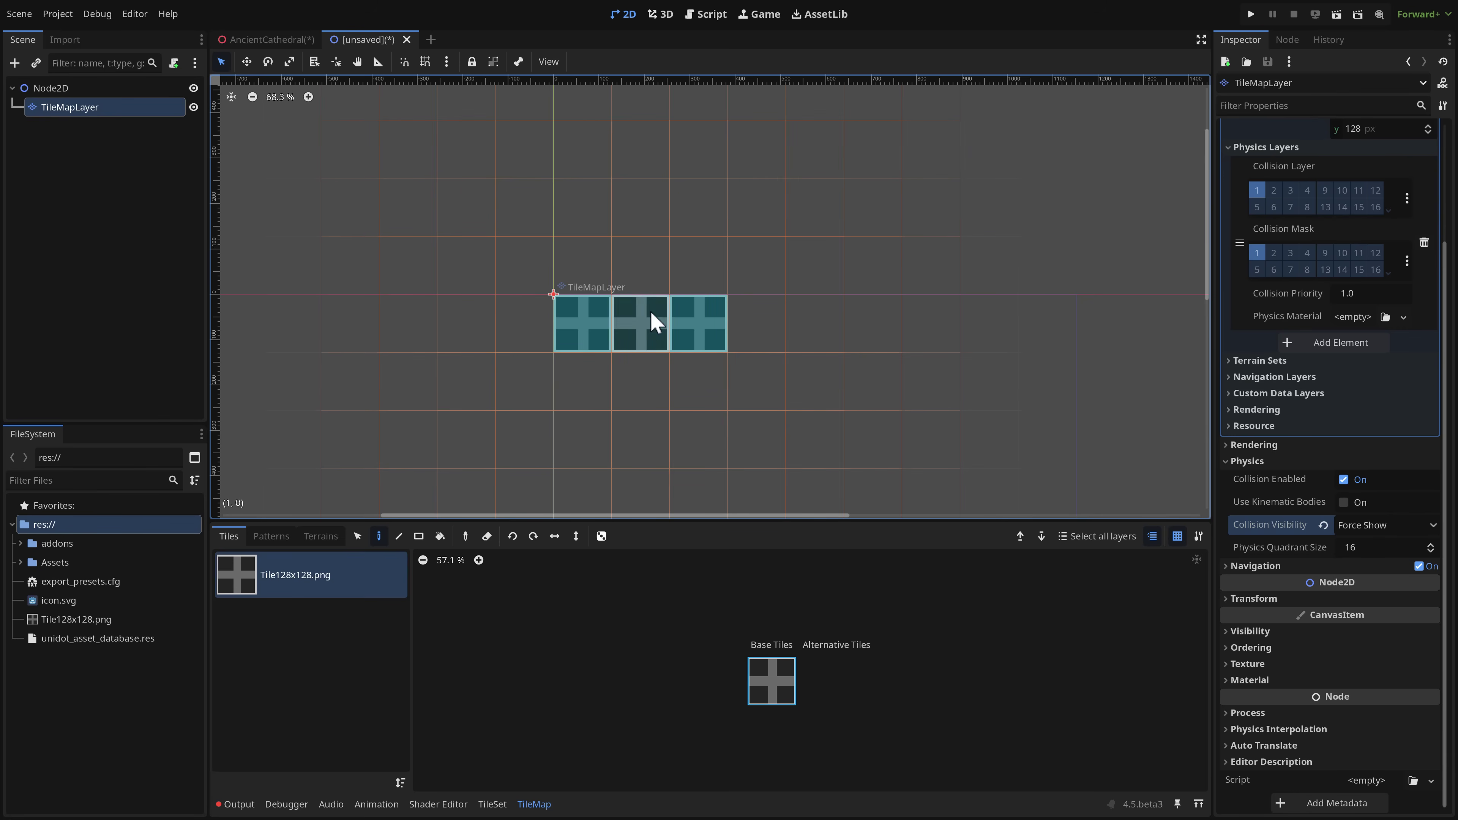
click(650, 373)
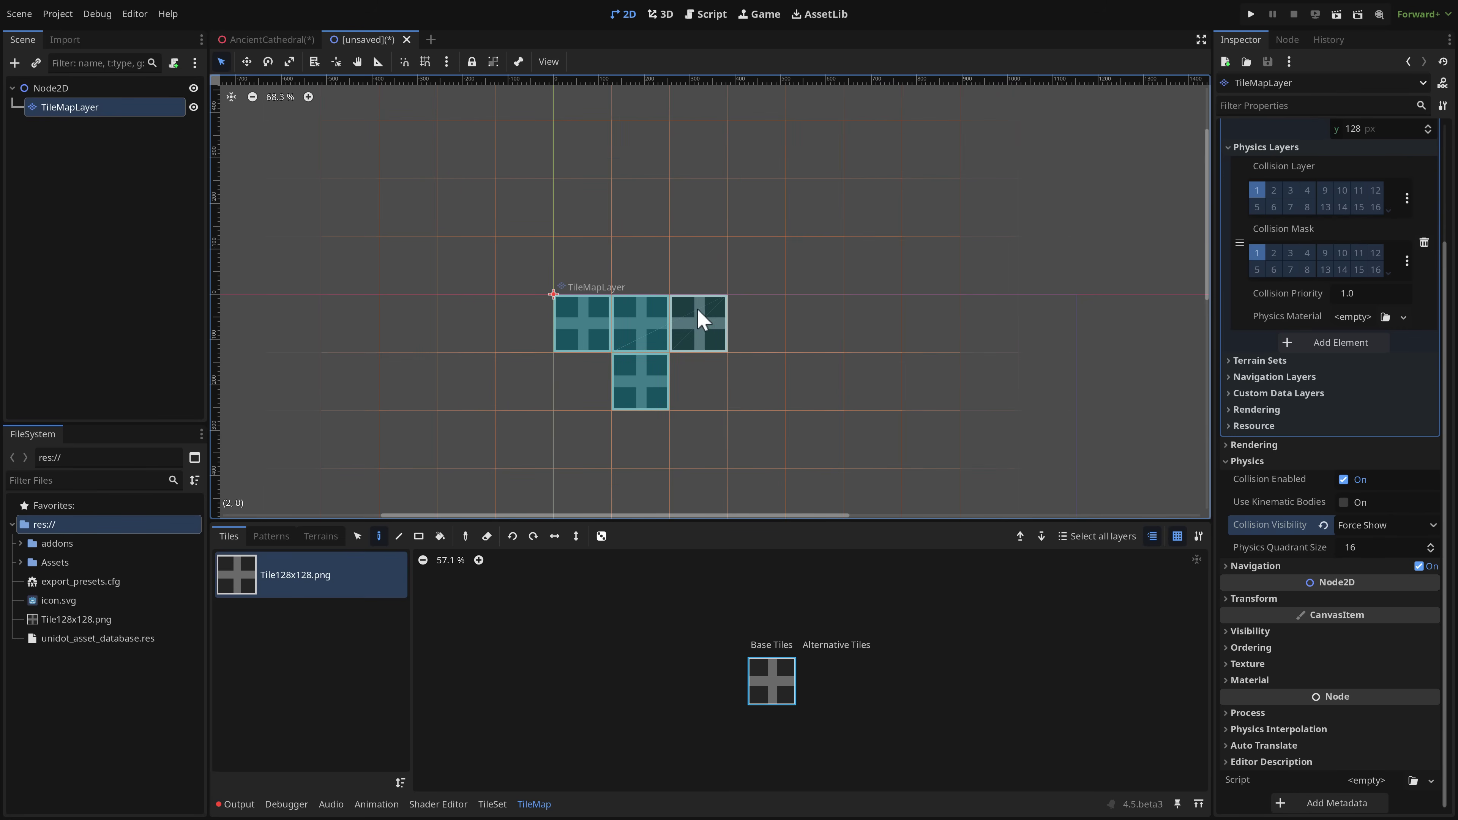
- Extend the tile row to five tiles and paint two more above its last two tiles
scroll(710, 354, up, 3)
scroll(710, 353, up, 7)
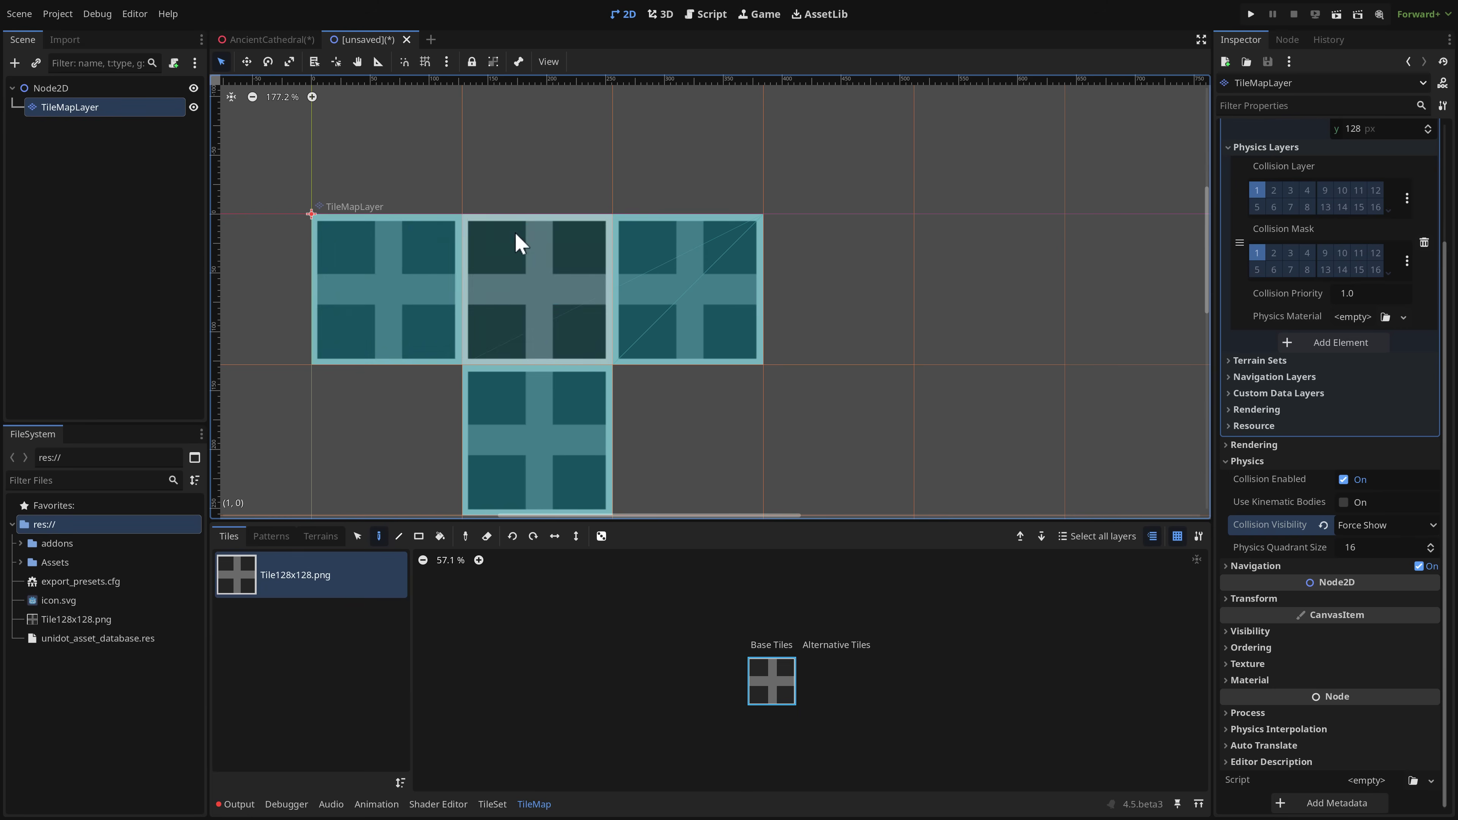
click(722, 245)
scroll(787, 370, down, 3)
click(794, 315)
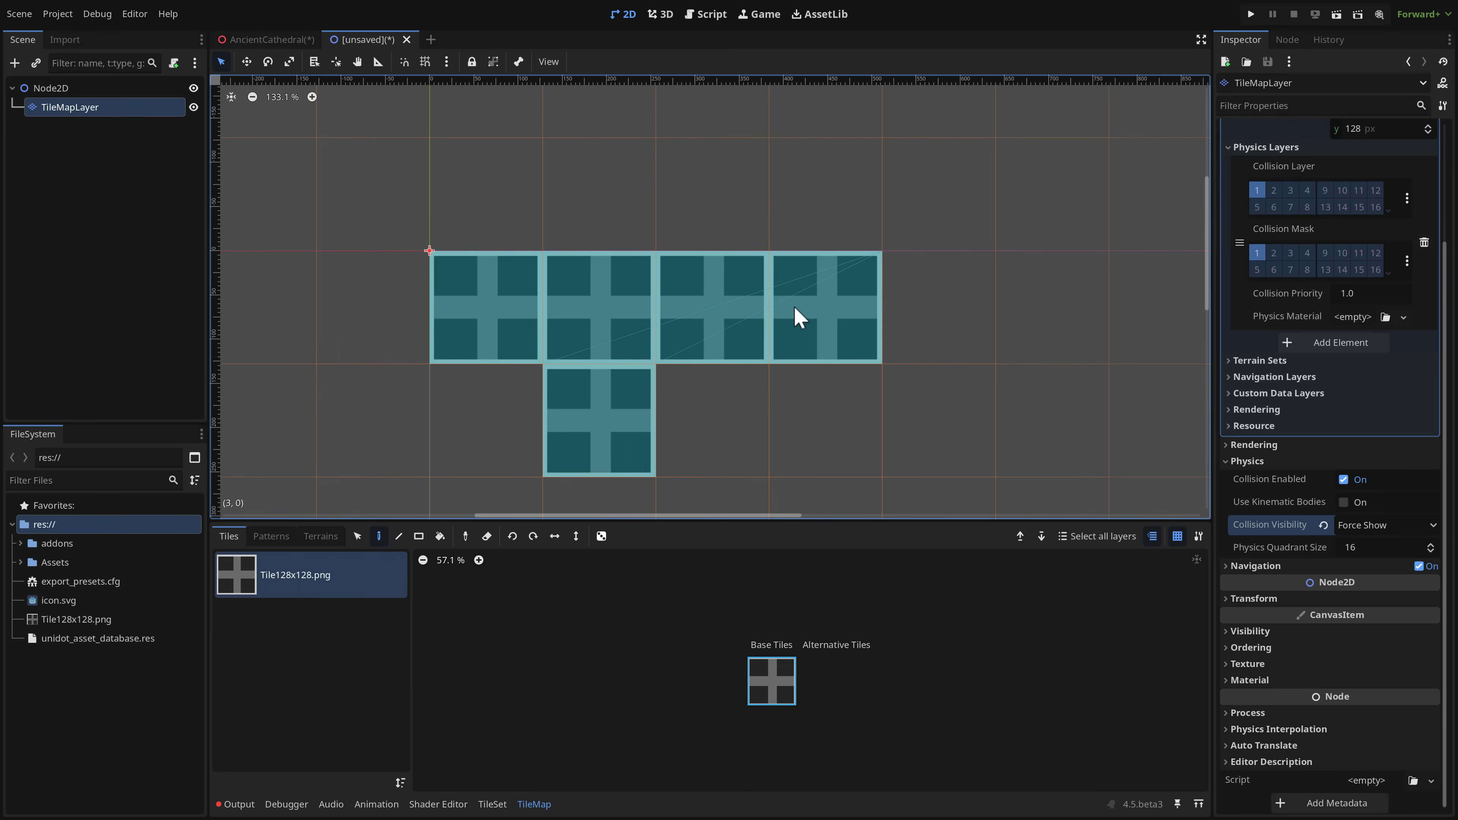
click(932, 310)
drag(950, 236, 837, 228)
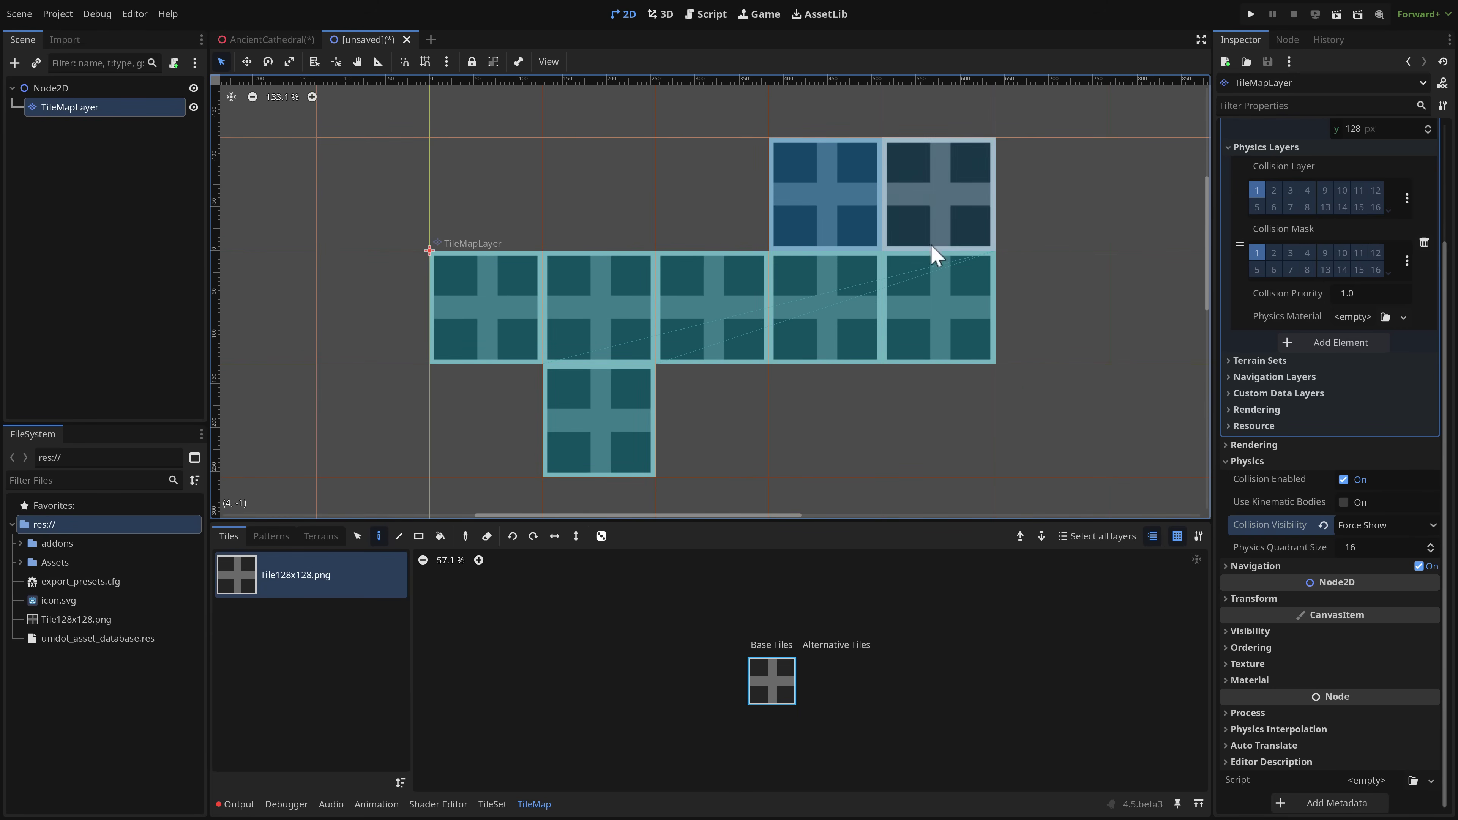
- Paint further tiles around the existing ones to complete a solid block six tiles wide and three tiles high
scroll(959, 414, down, 3)
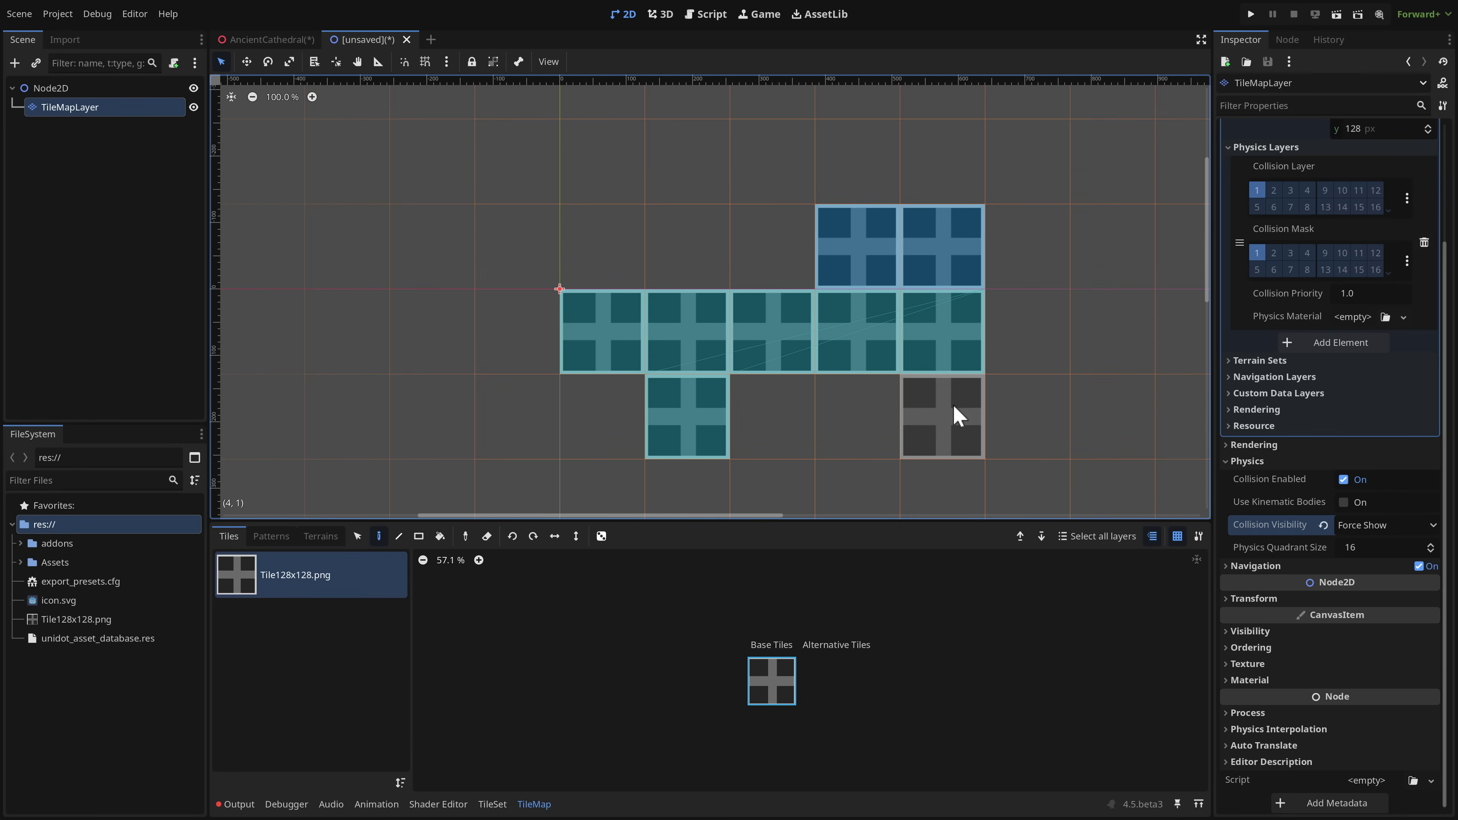
mouse_move(953, 414)
mouse_down()
mouse_move(912, 408)
mouse_move(1008, 397)
mouse_move(1015, 284)
mouse_up()
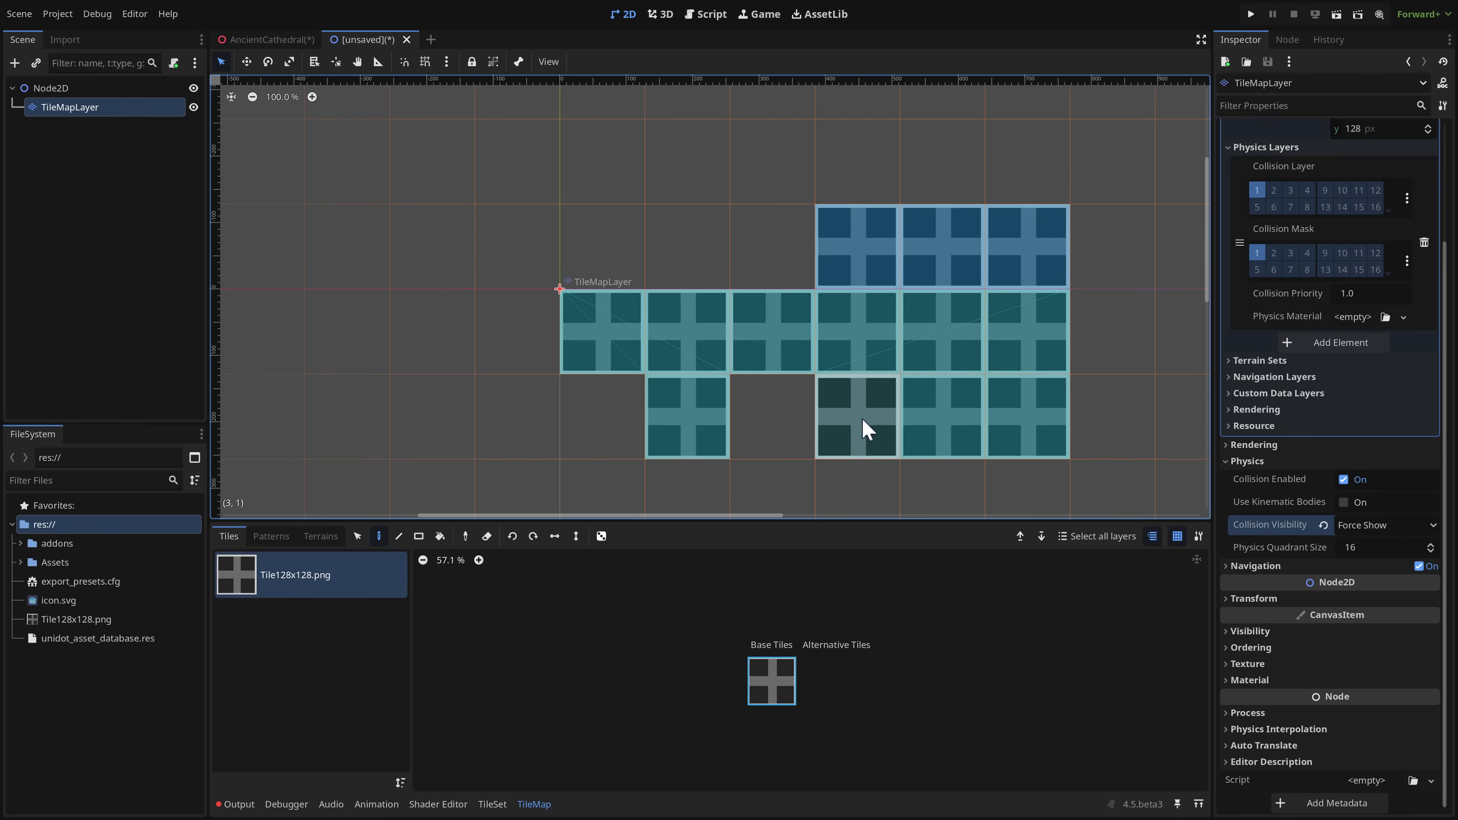
click(790, 426)
drag(791, 261, 649, 259)
click(639, 258)
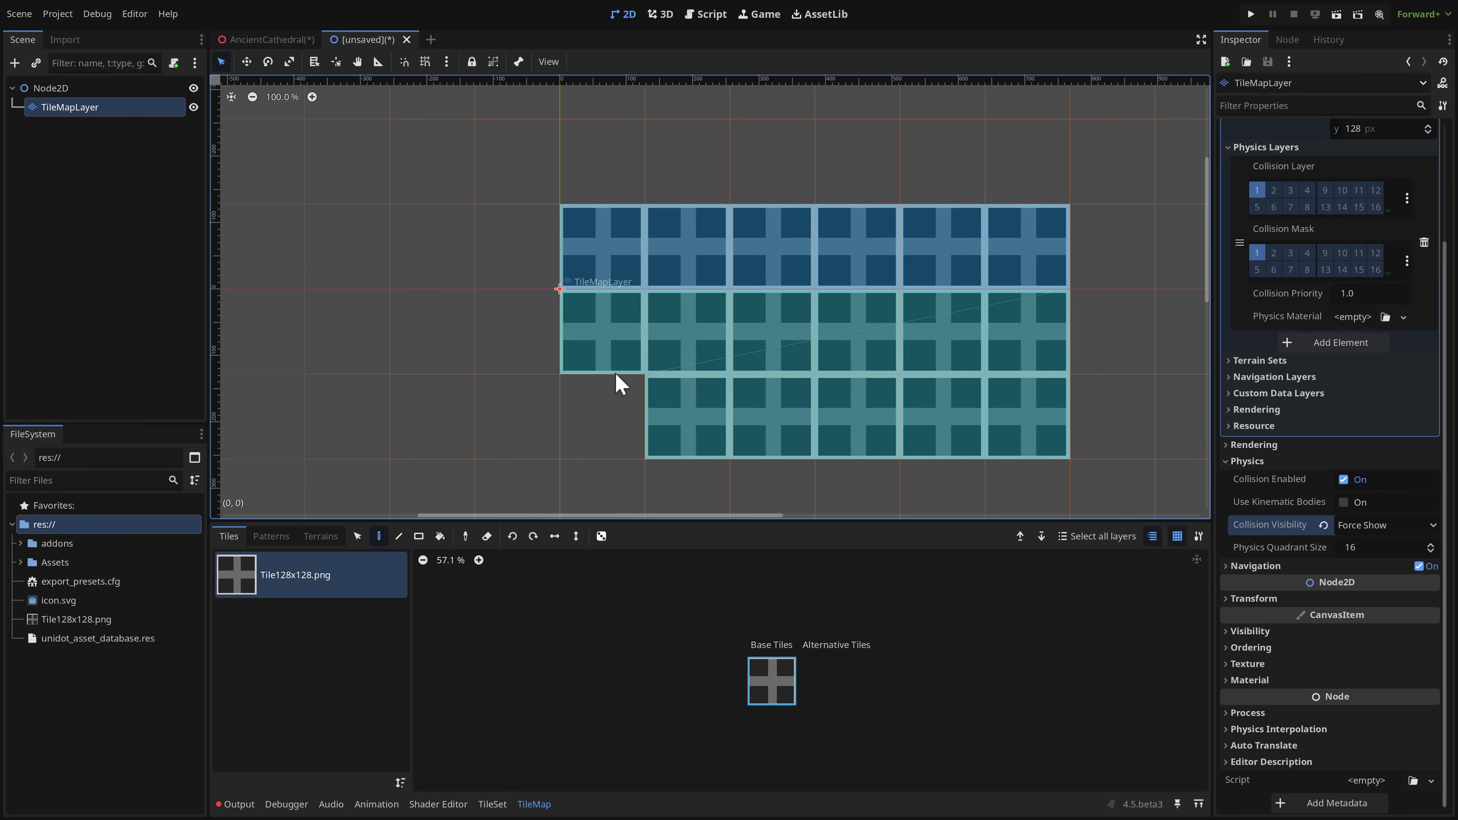
click(618, 381)
- Erase the two middle columns of the block's lower two rows and the second tile of its lowest row
mouse_move(791, 345)
right_down()
mouse_move(797, 416)
mouse_move(797, 365)
mouse_move(846, 390)
mouse_move(932, 514)
right_up()
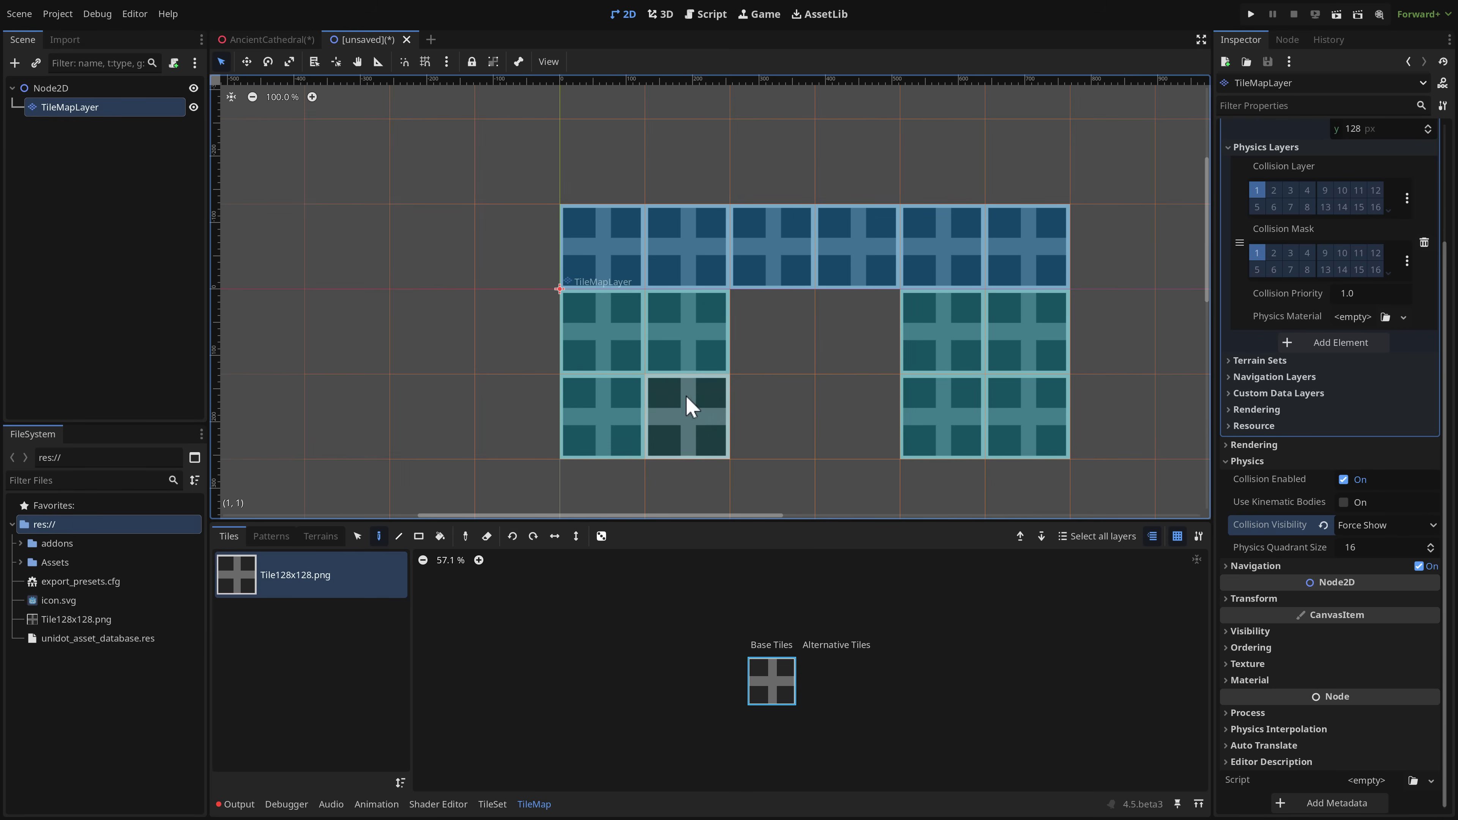
right_click(706, 414)
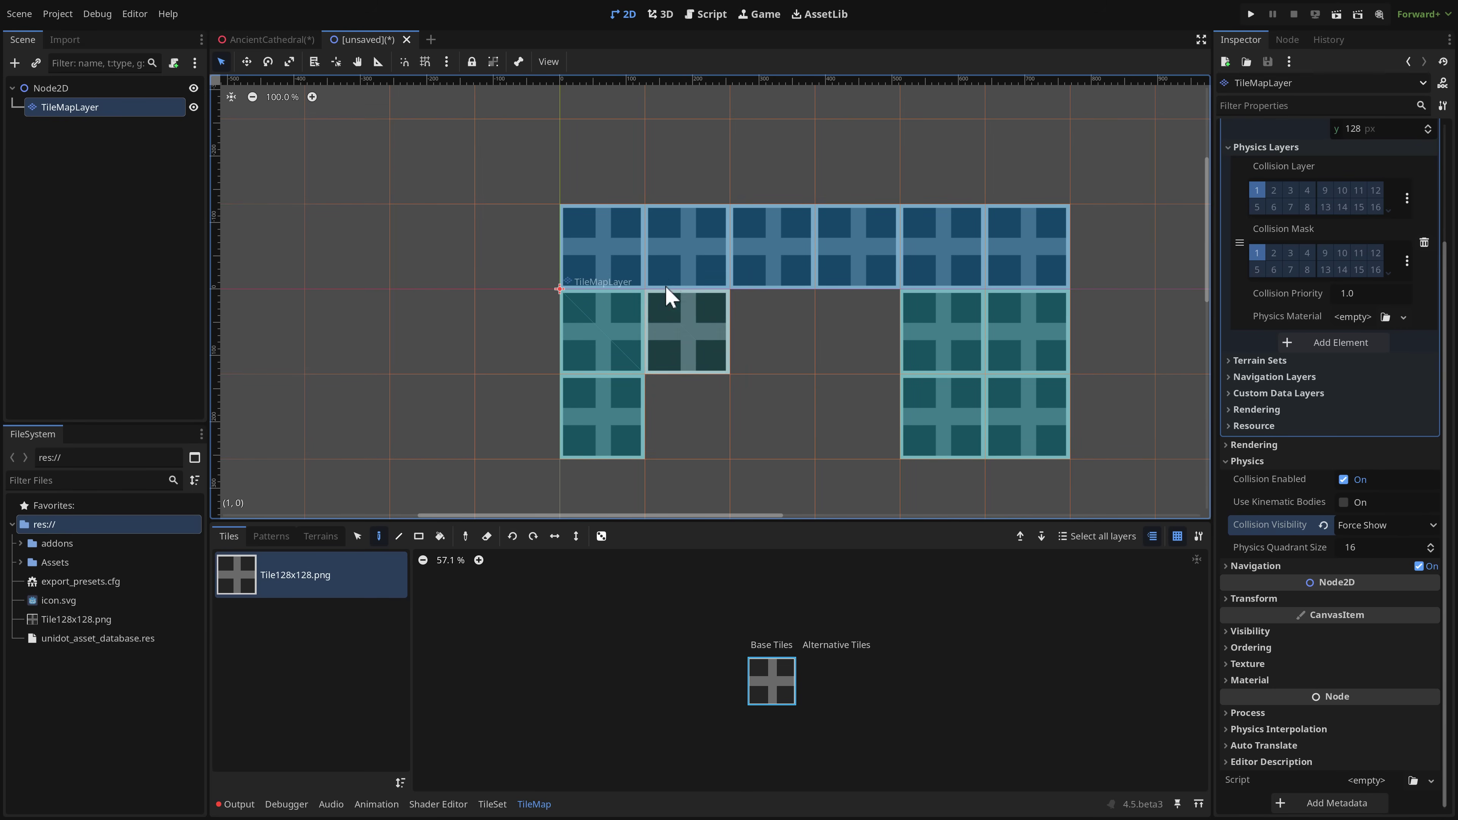
click(772, 173)
click(827, 194)
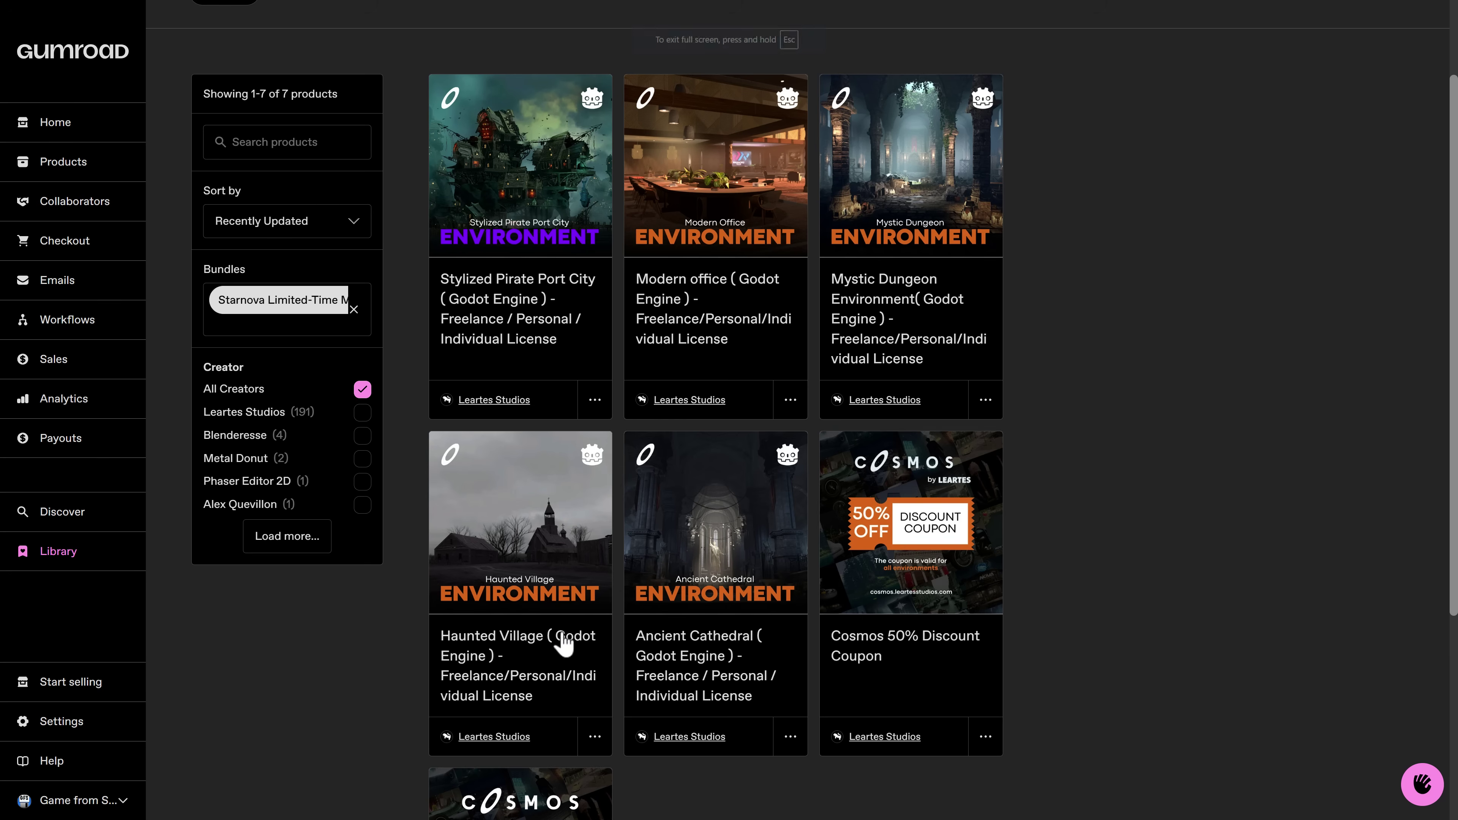
- Look through the Godot environment packs of the Starnova bundle in the Gumroad library
scroll(1072, 583, up, 2)
scroll(1080, 567, up, 1)
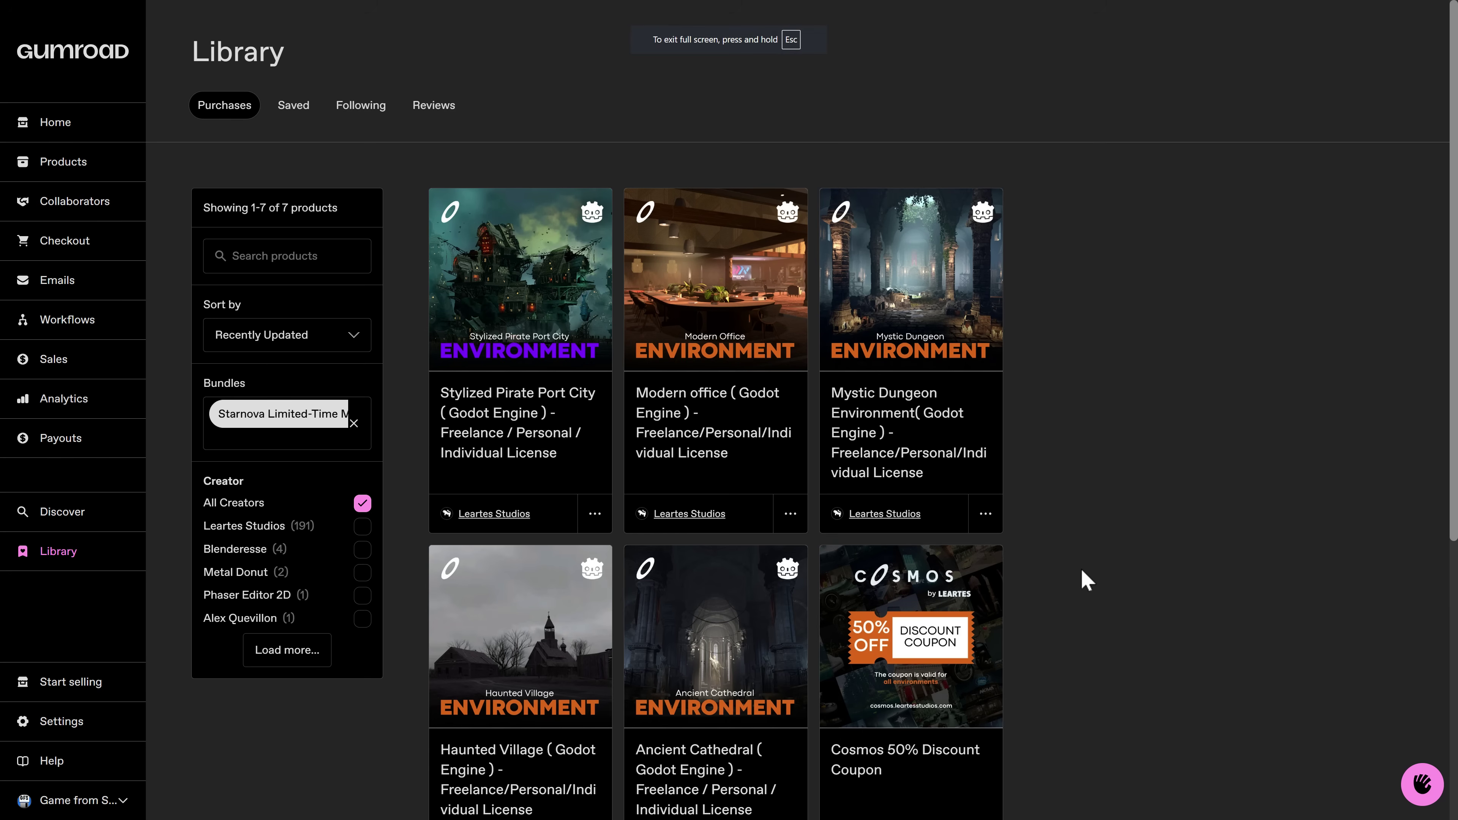
scroll(1081, 567, down, 2)
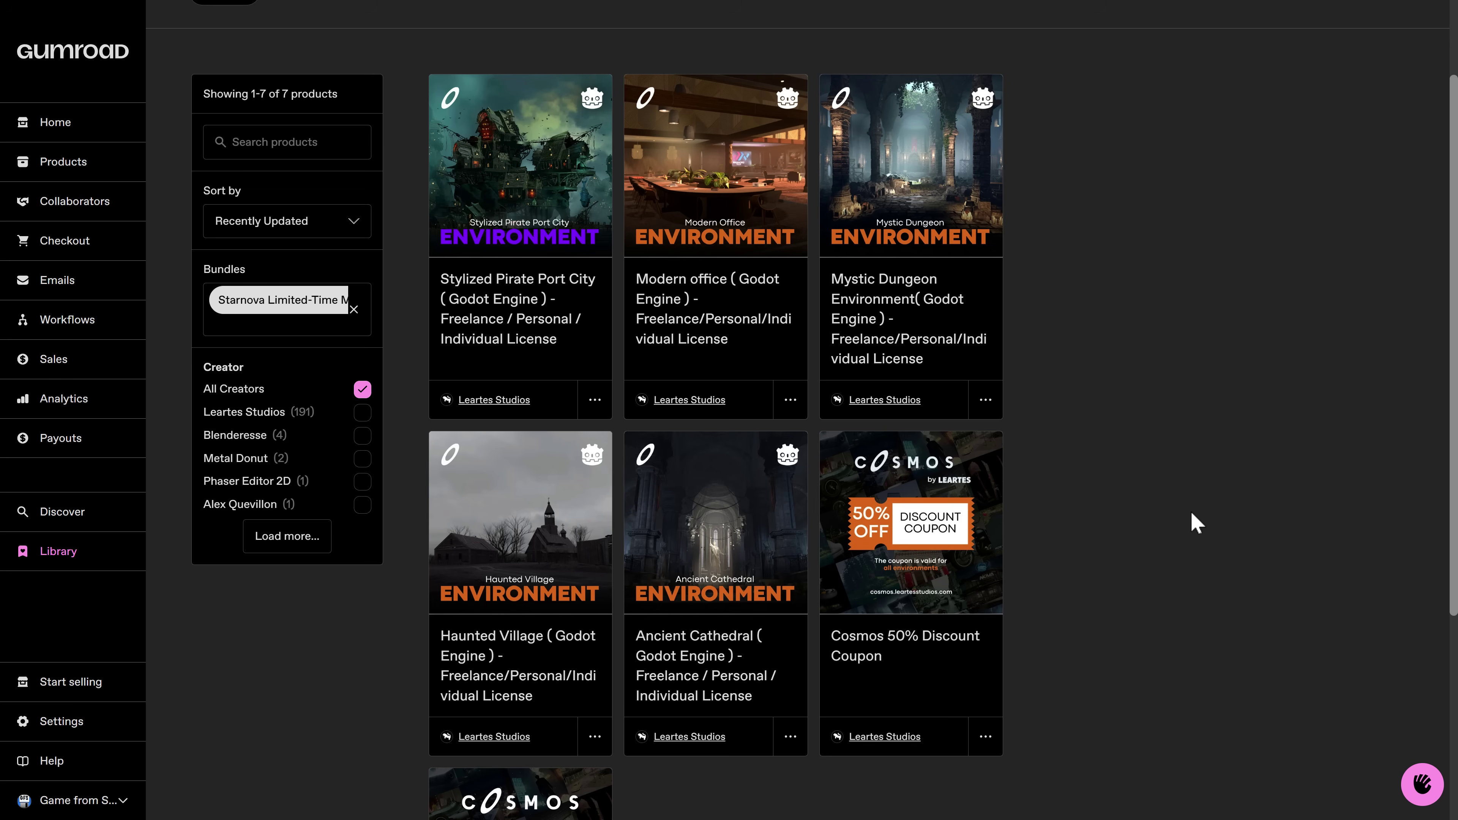
- Switch to the Godot 4.5 beta 3 dev snapshot article and look over its cover image and heading
key(ctrl+Tab)
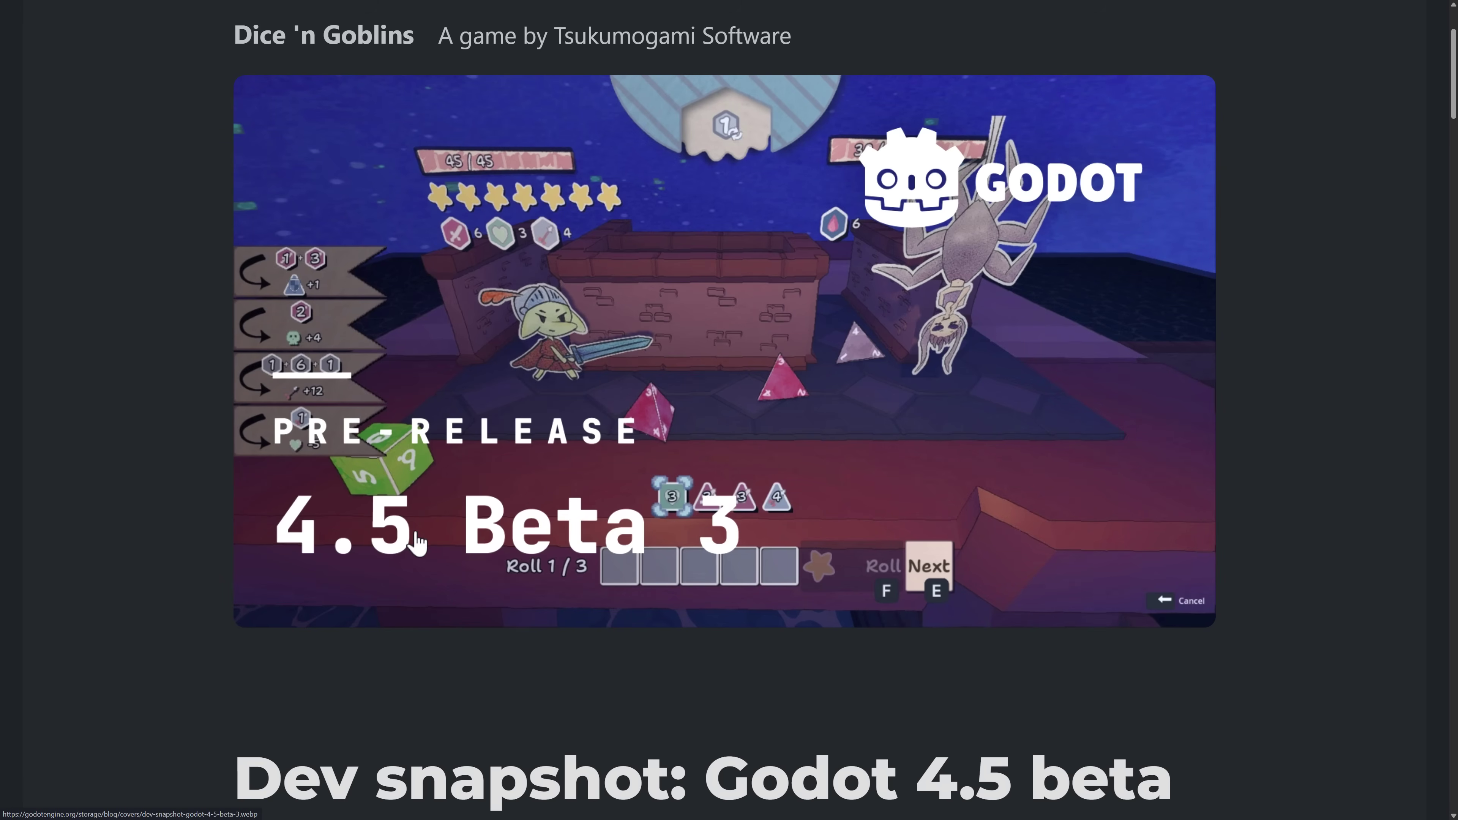
scroll(448, 530, down, 3)
scroll(580, 438, down, 4)
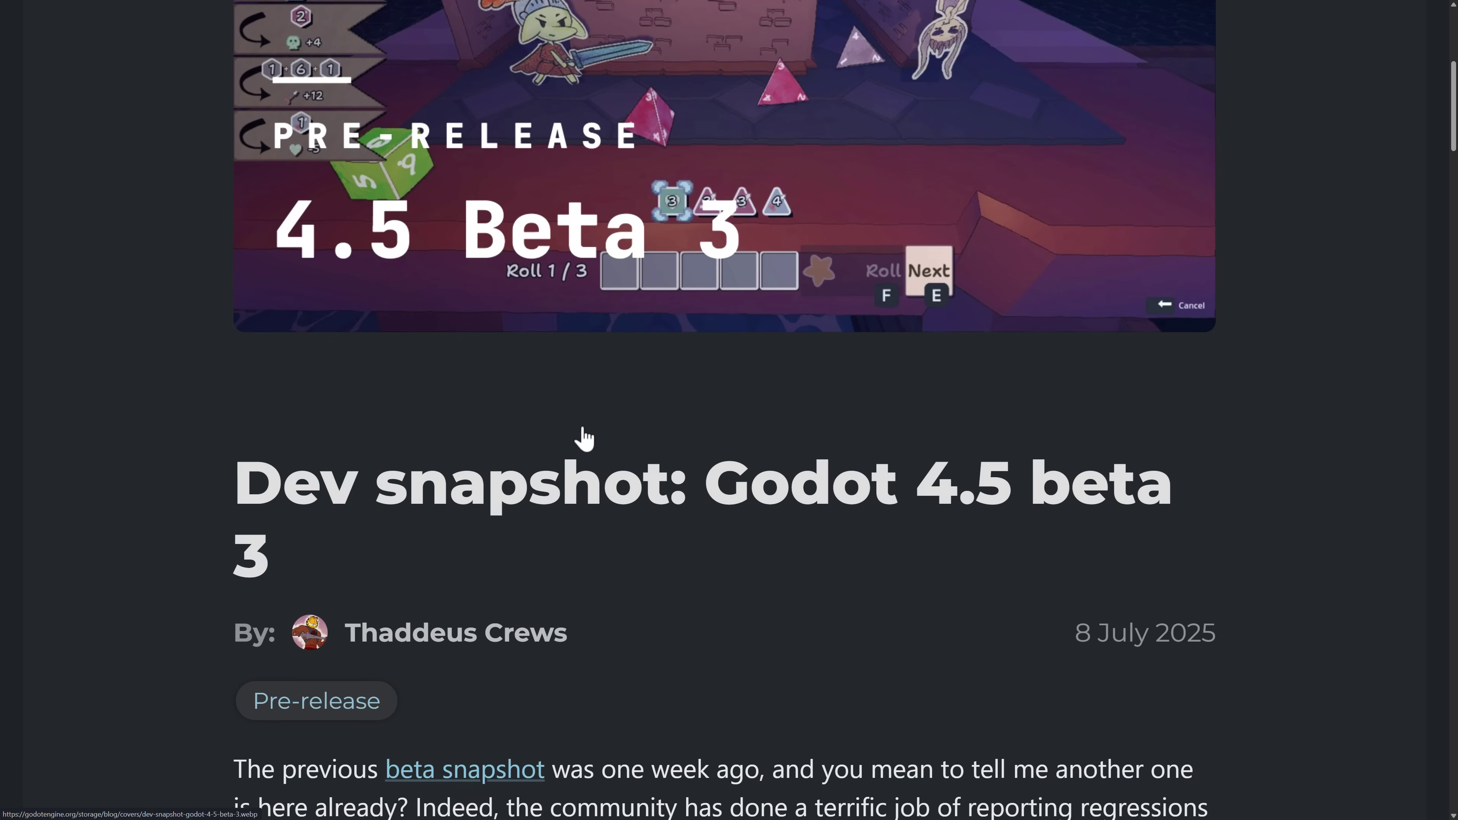
scroll(1082, 528, up, 1)
scroll(1083, 529, up, 6)
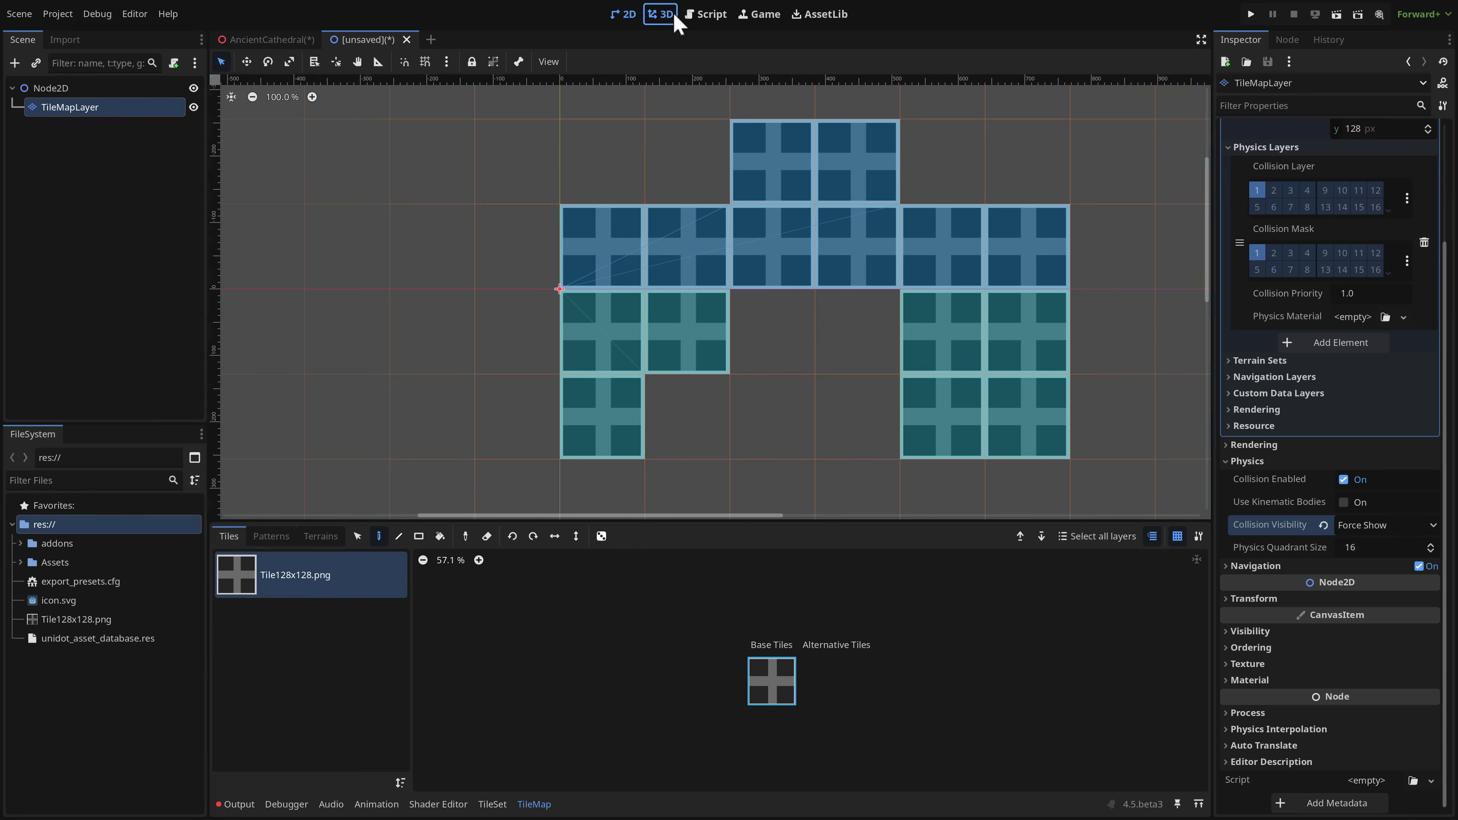
- Return to the Godot editor and show the AncientCathedral scene in the 3D workspace, facing the altar statue down the red carpet
click(660, 13)
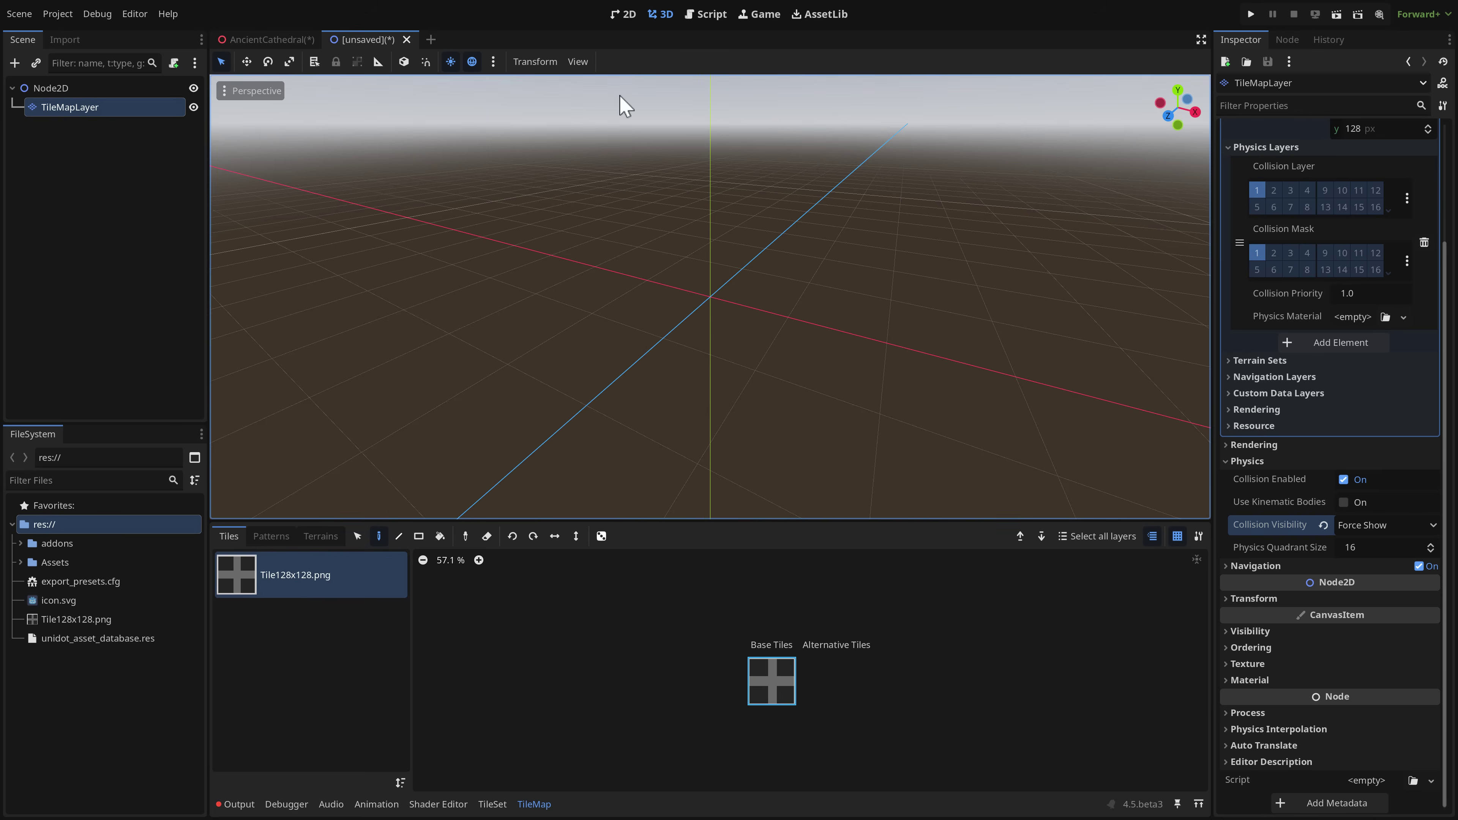
middle_drag(624, 106, 691, 307)
mouse_move(286, 47)
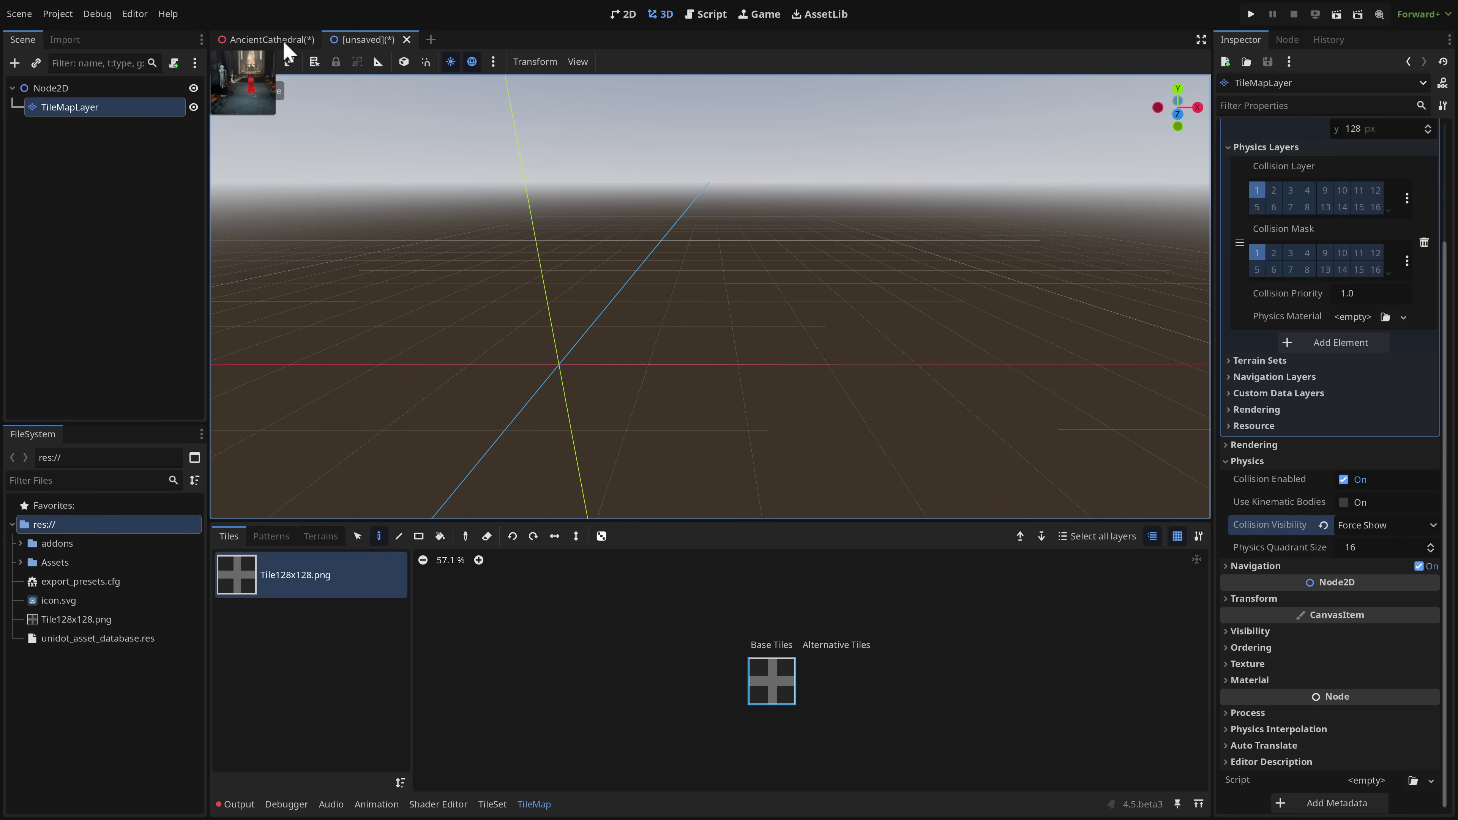
key(ctrl+Tab)
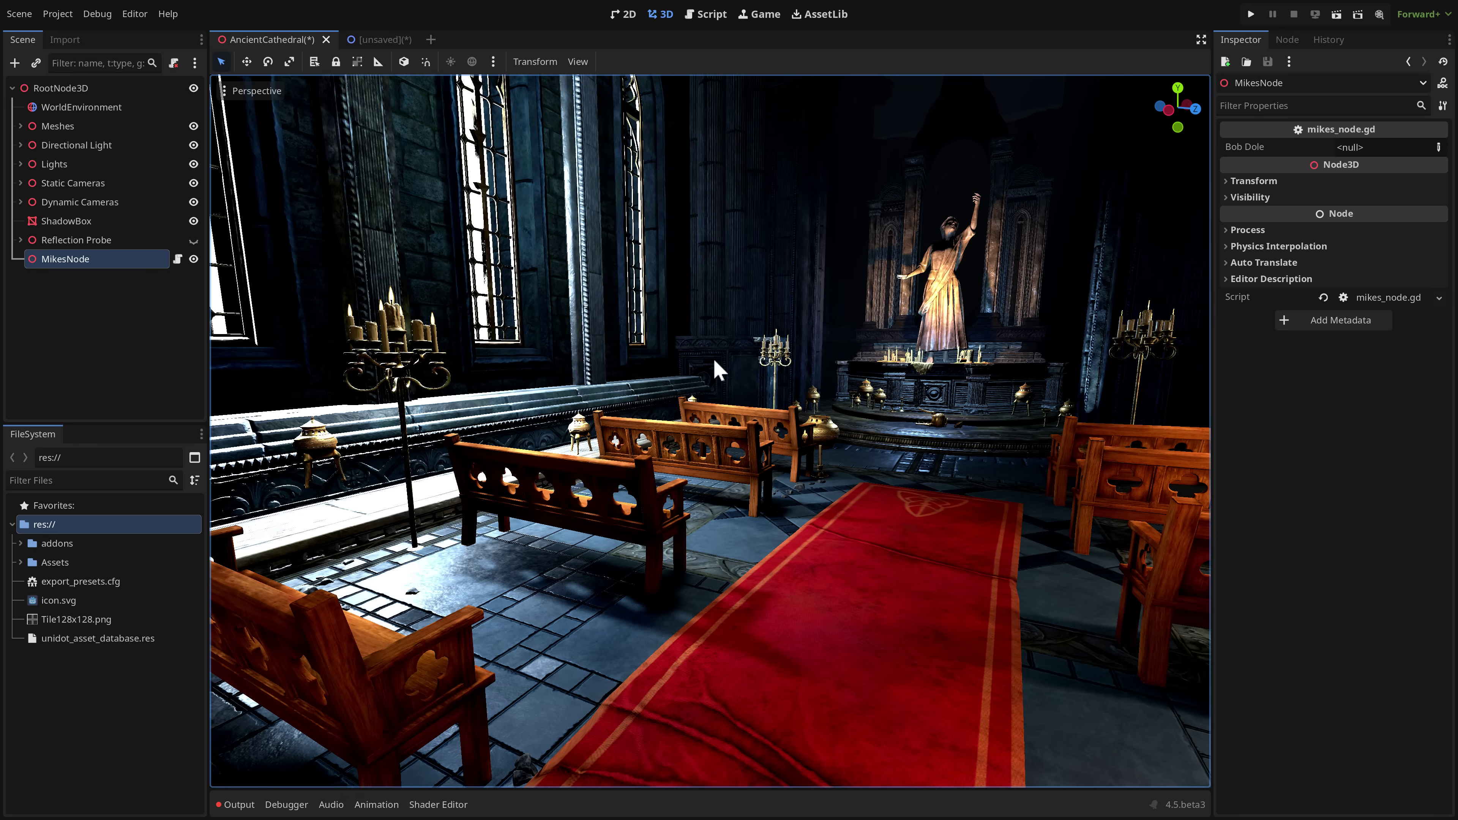
right_drag(717, 370, 763, 371)
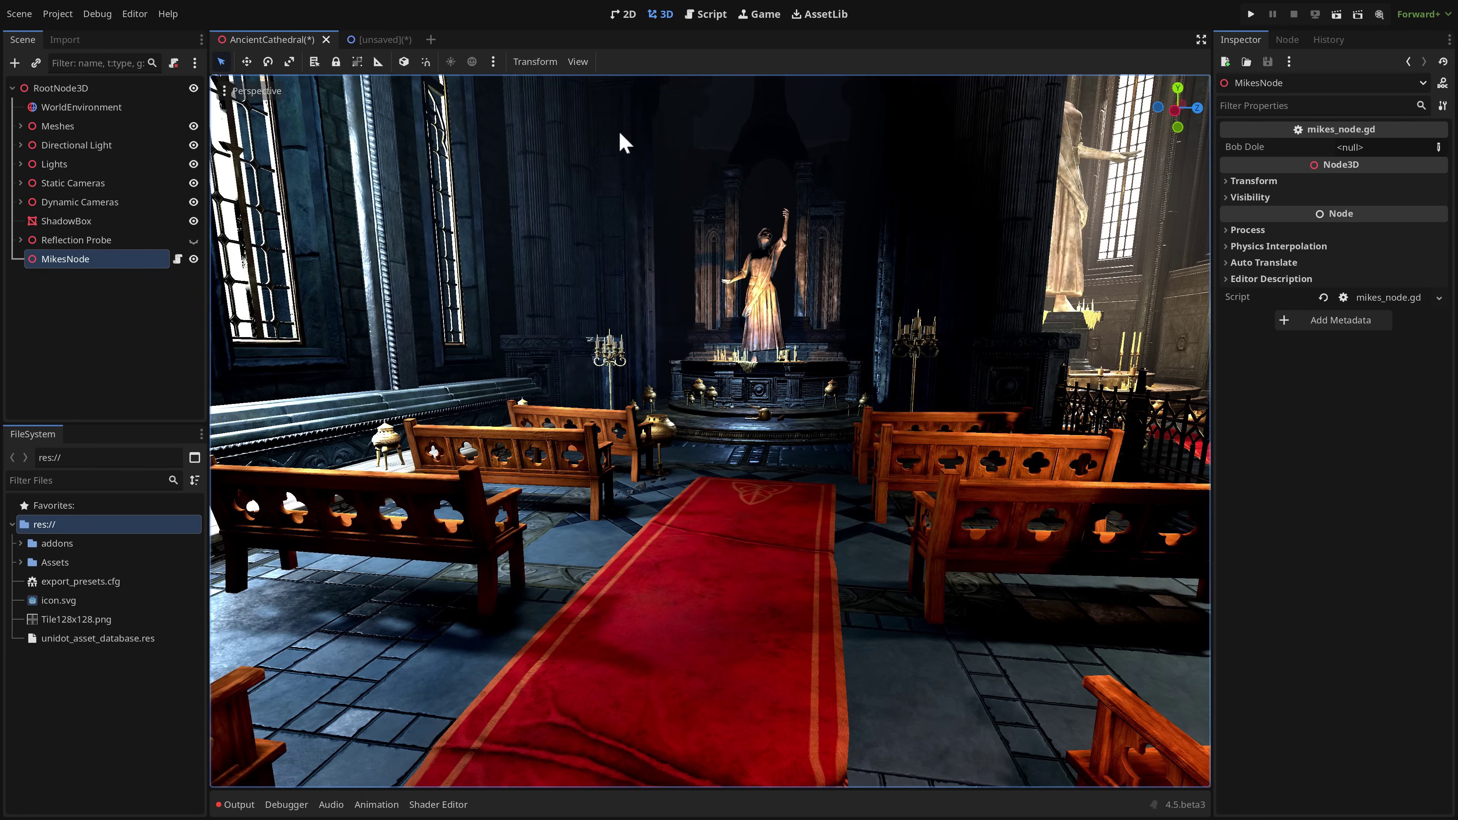